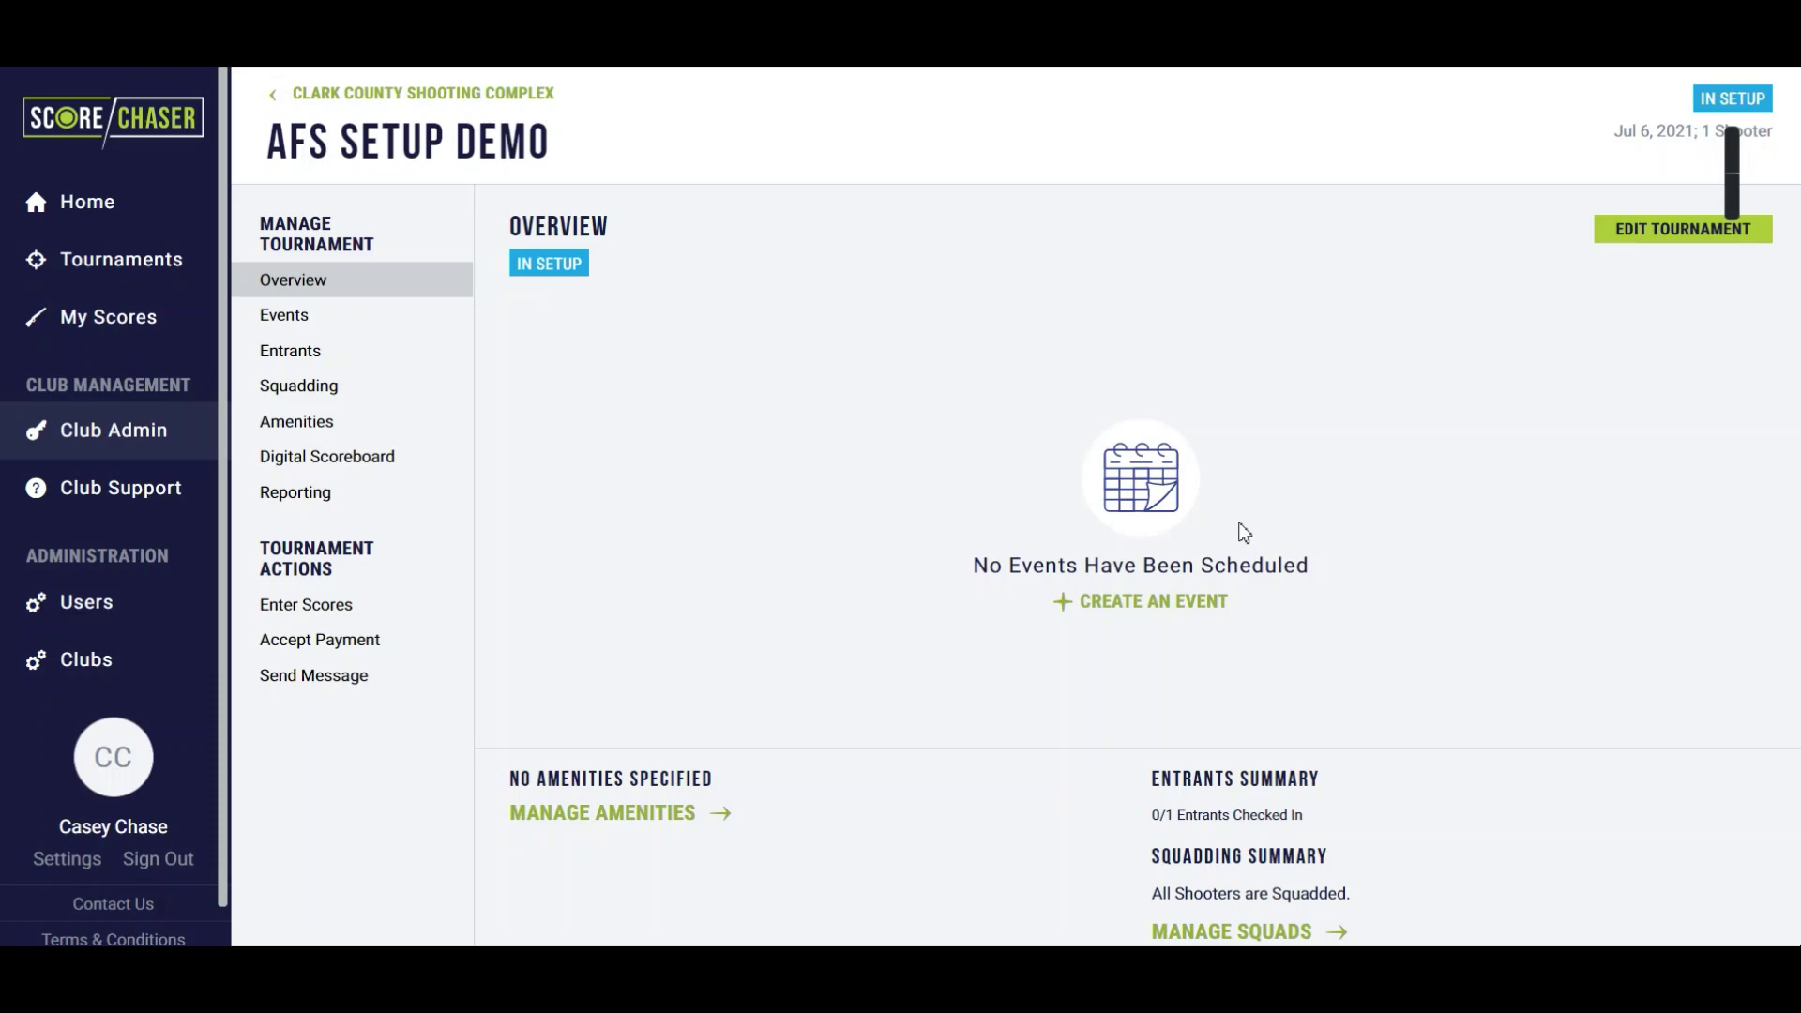
# Create a new event named "AFS (All Colors)" with 100 targets shot
pyautogui.click(1132, 608)
pyautogui.click(871, 205)
pyautogui.write('AFS')
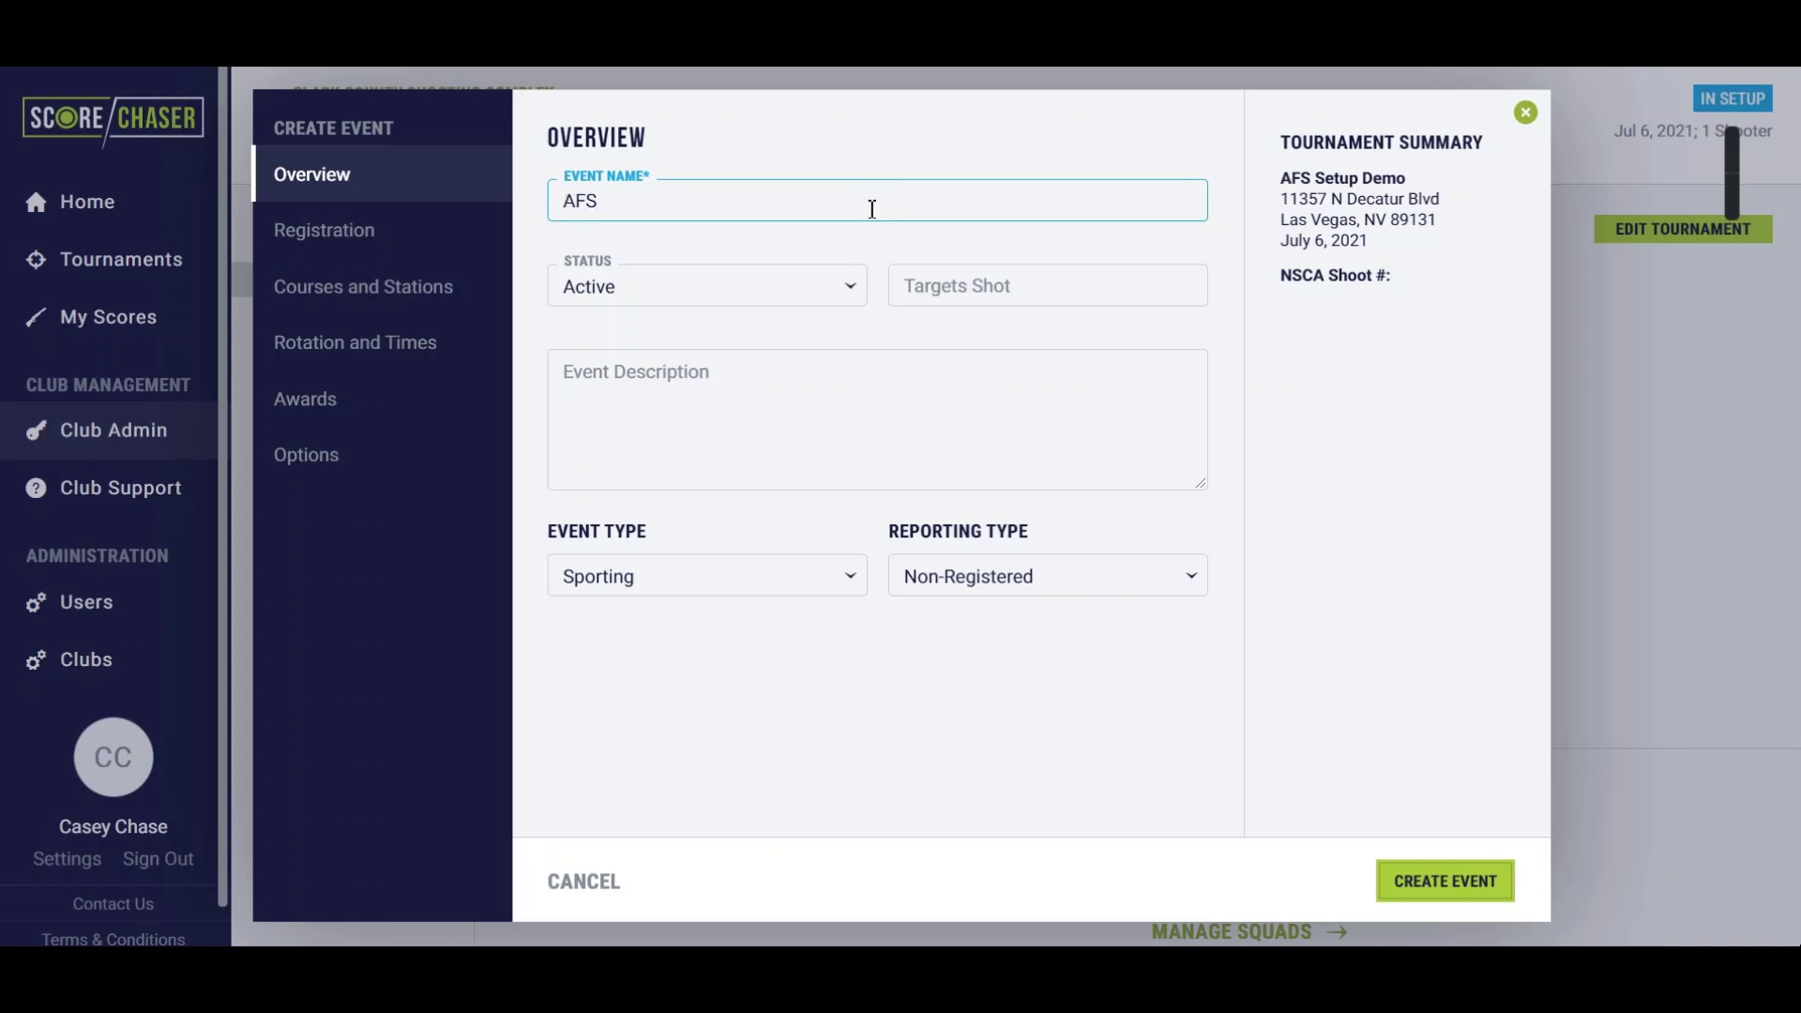
pyautogui.write(' (All Colors)')
pyautogui.click(936, 285)
pyautogui.write('100')
pyautogui.press('Tab')
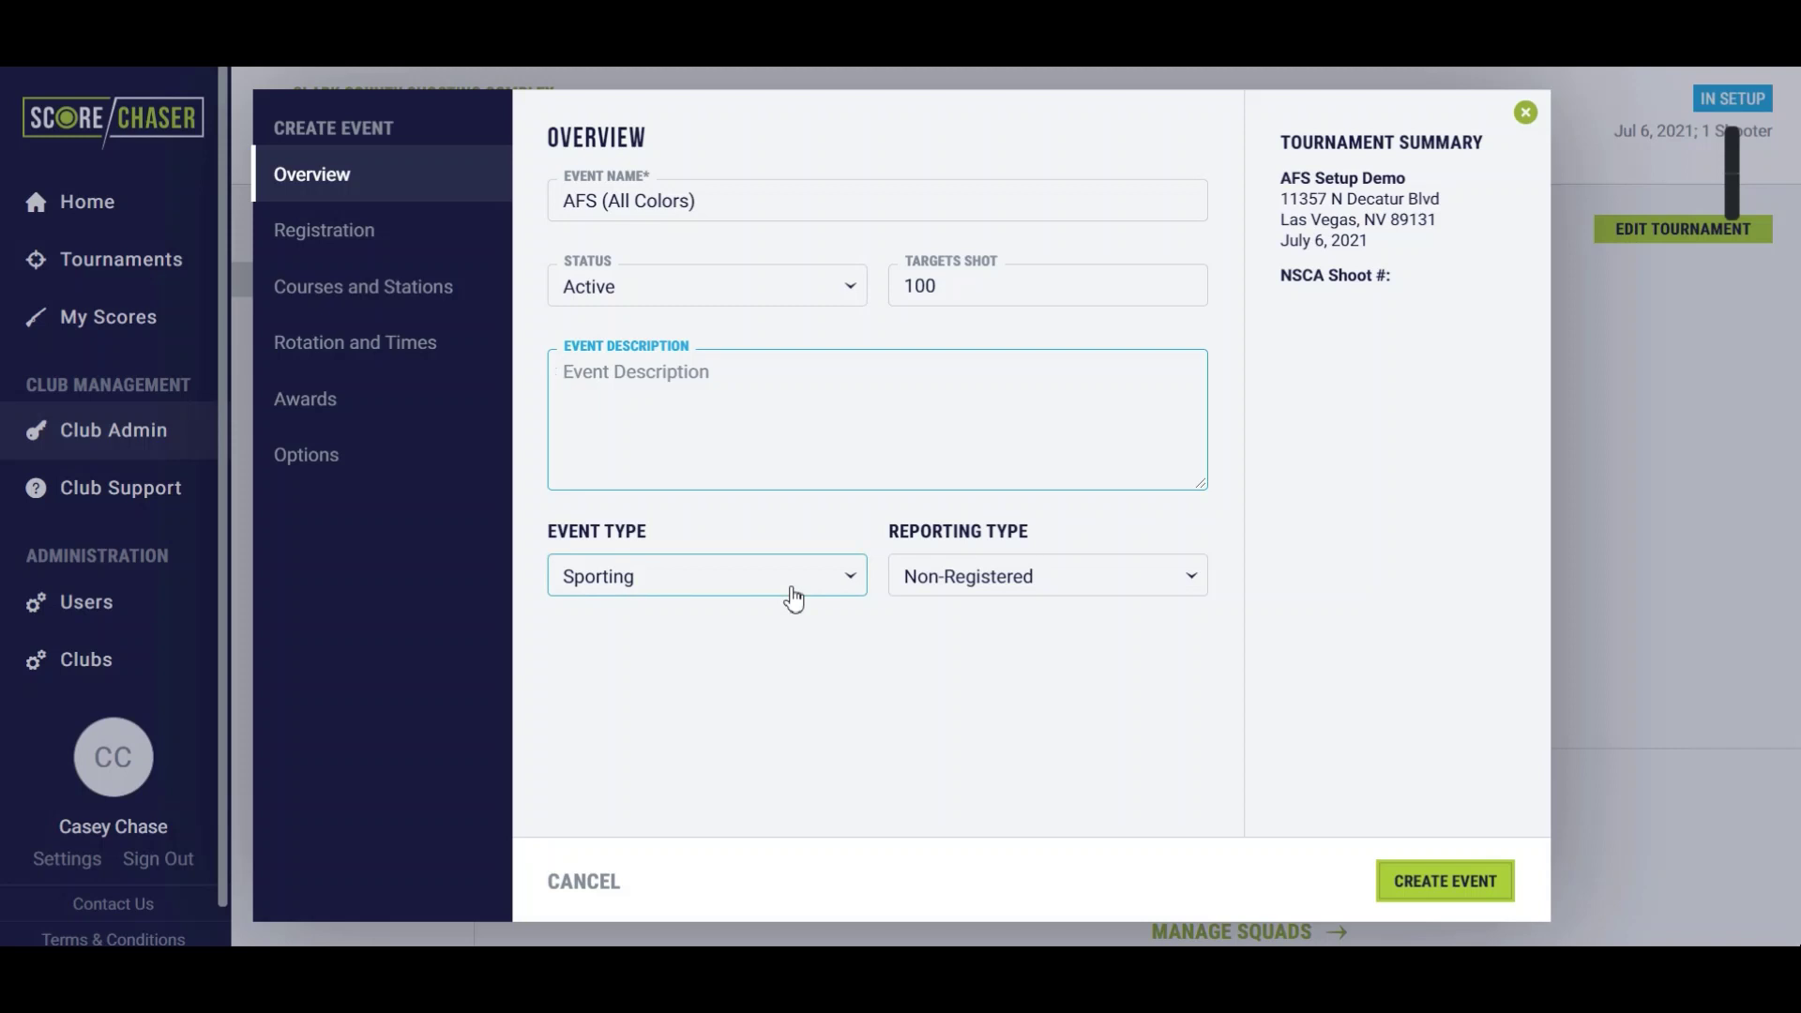
# Set the event type to AFS, reporting type to Standard, NSCA type to Main Event, and gauge to 12 Gauge
pyautogui.click(793, 598)
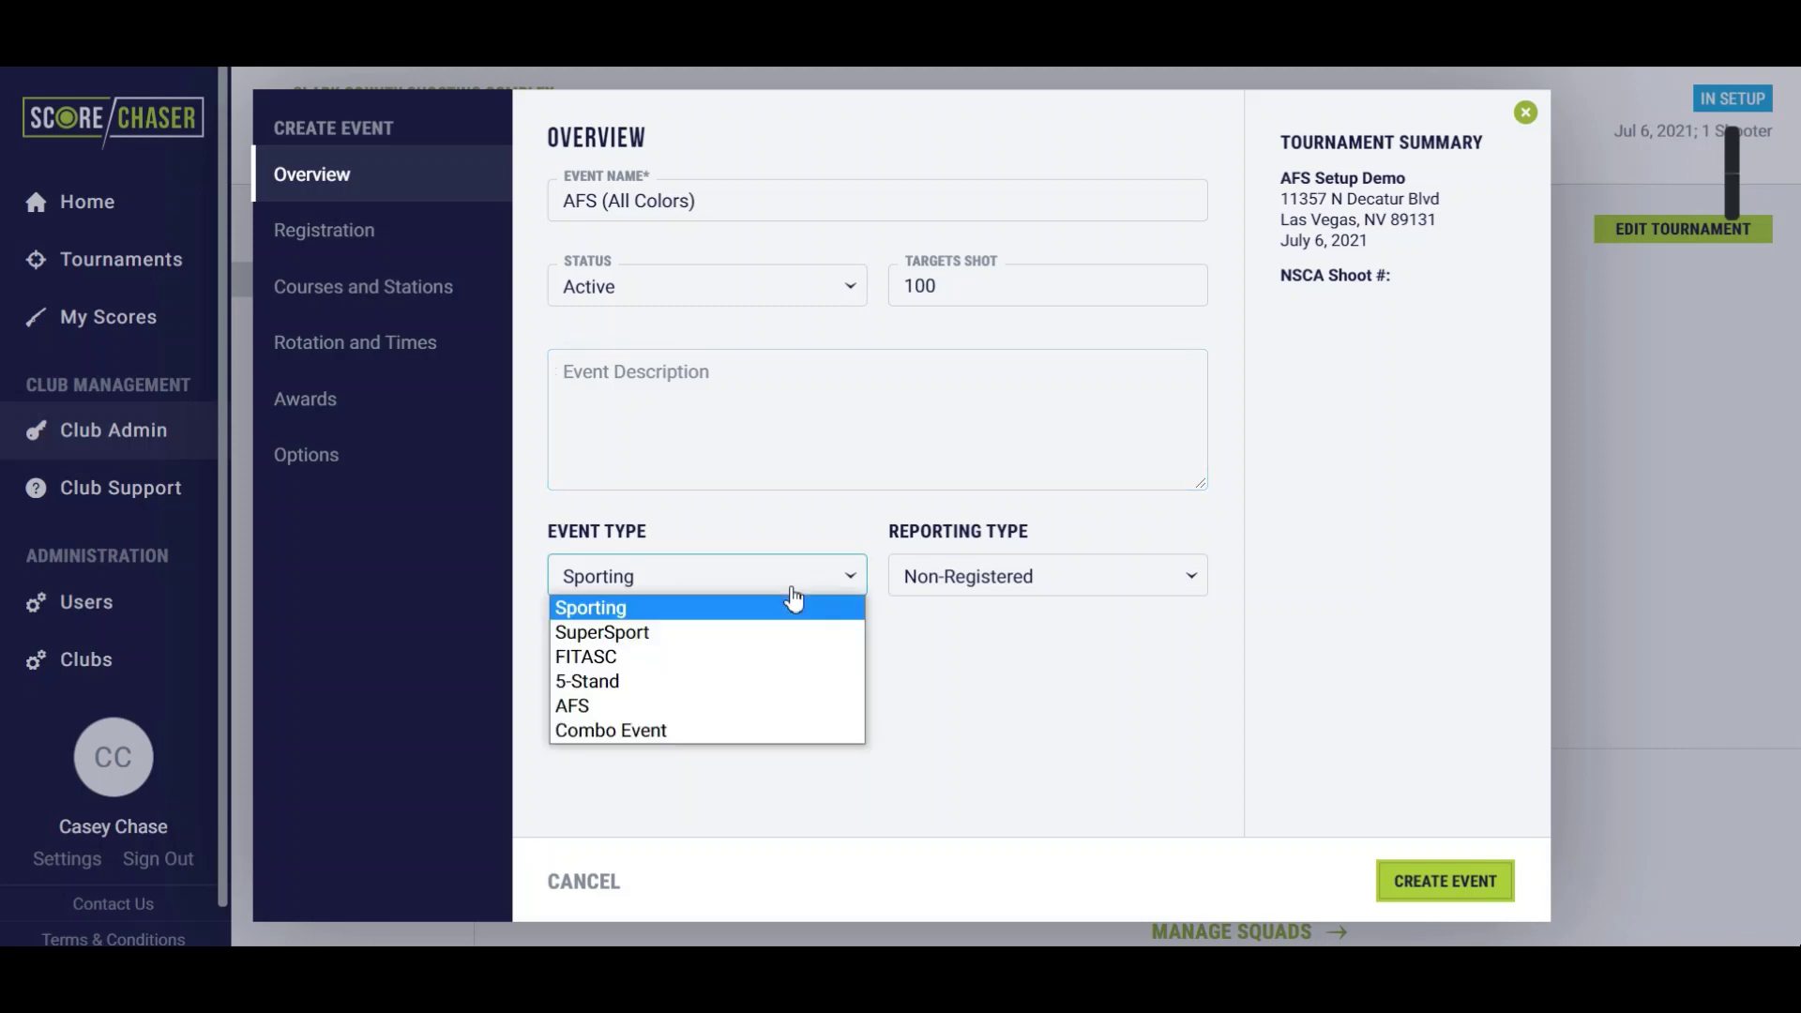
pyautogui.click(616, 706)
pyautogui.click(938, 575)
pyautogui.click(947, 633)
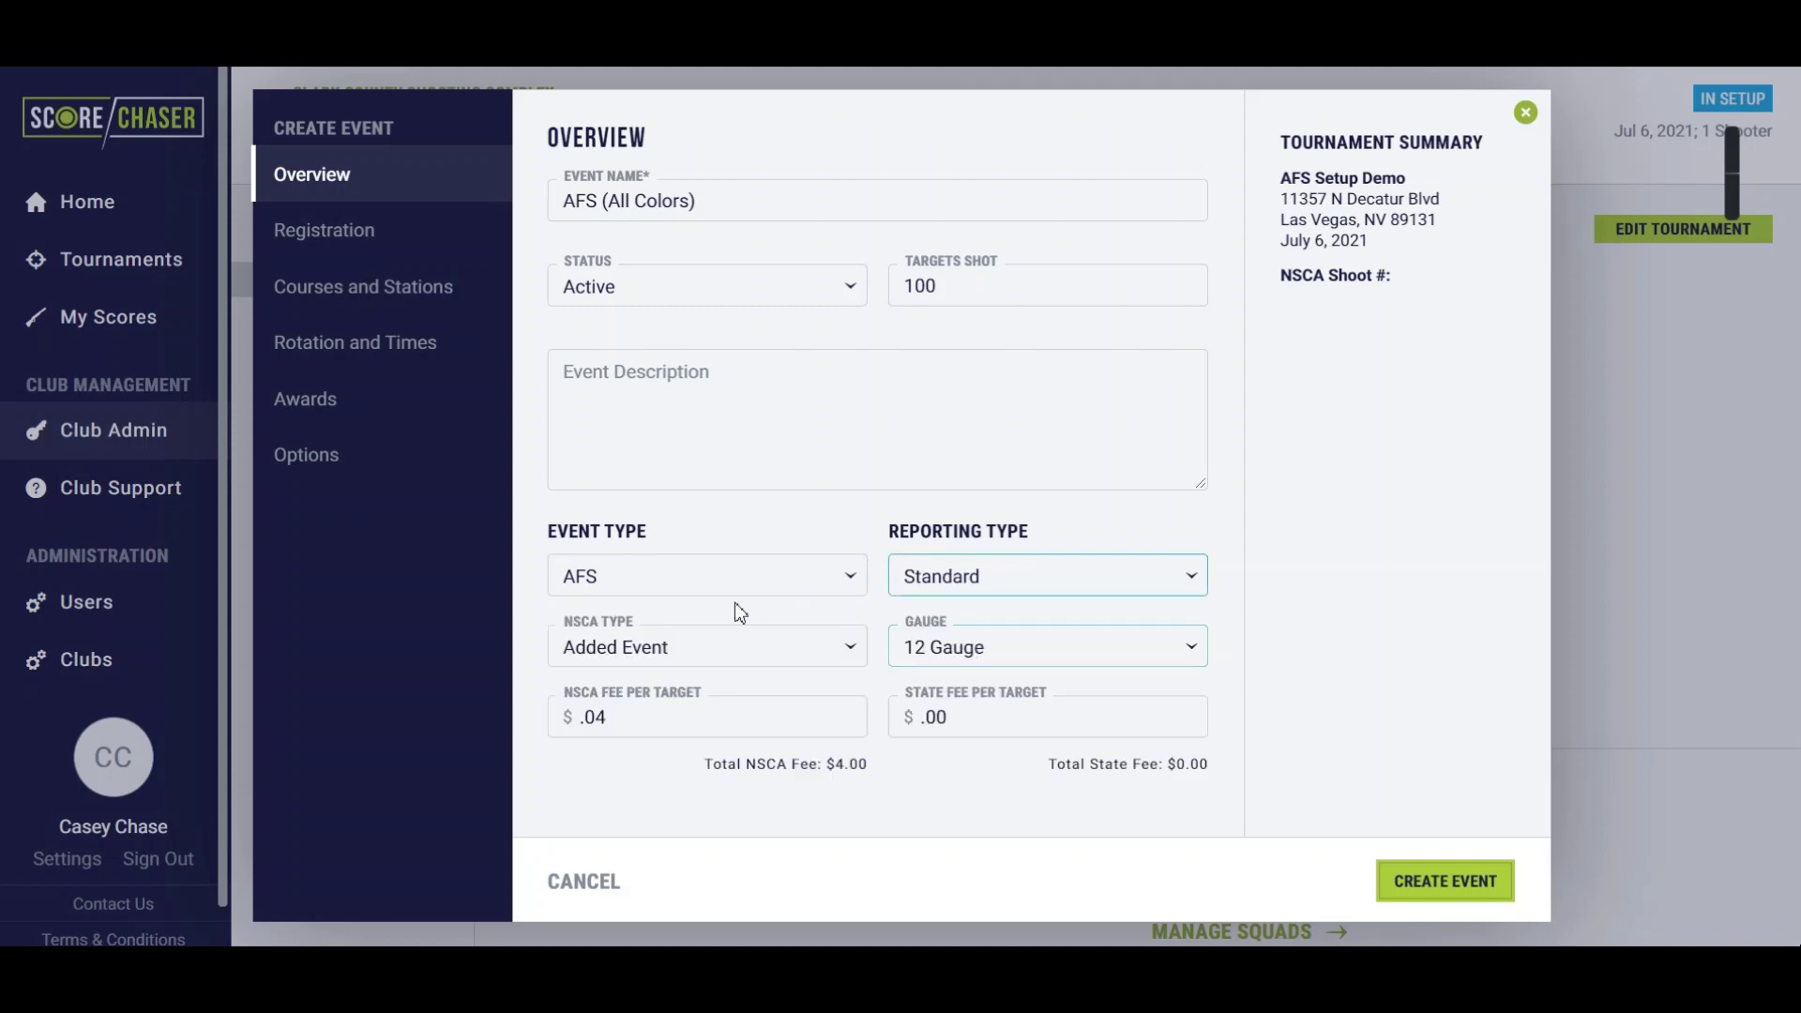
pyautogui.click(690, 652)
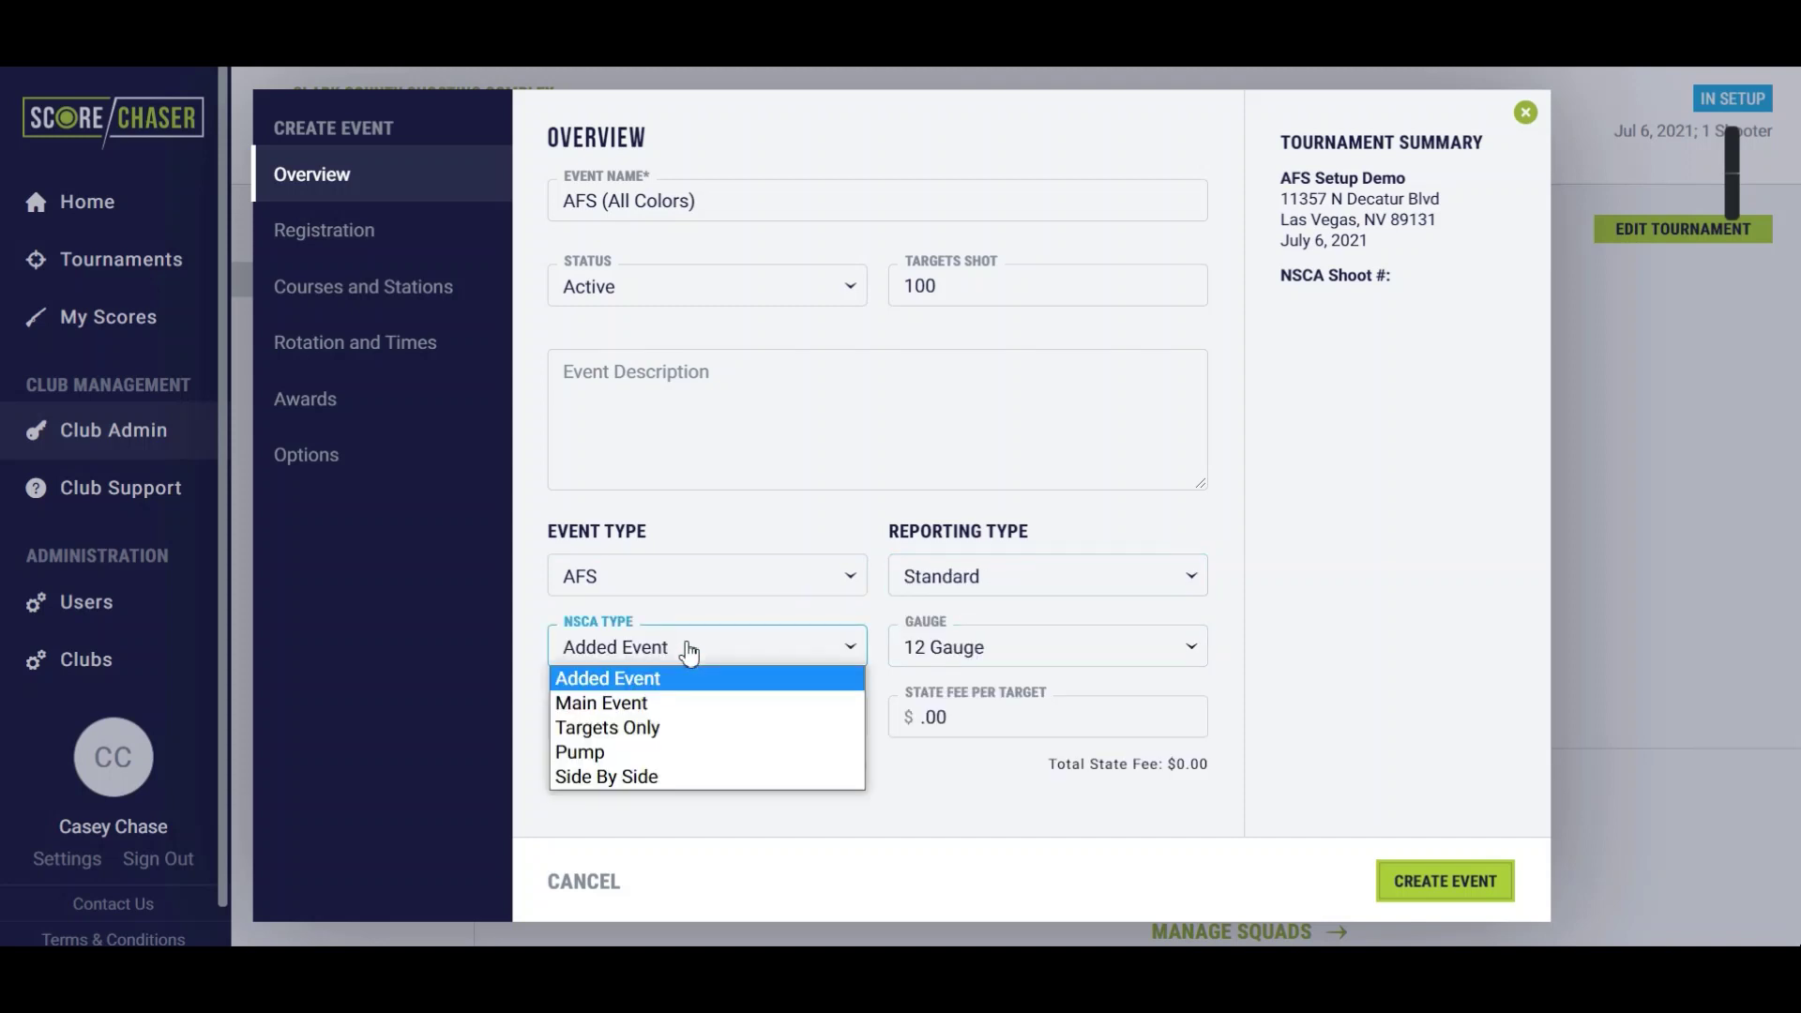
pyautogui.click(679, 704)
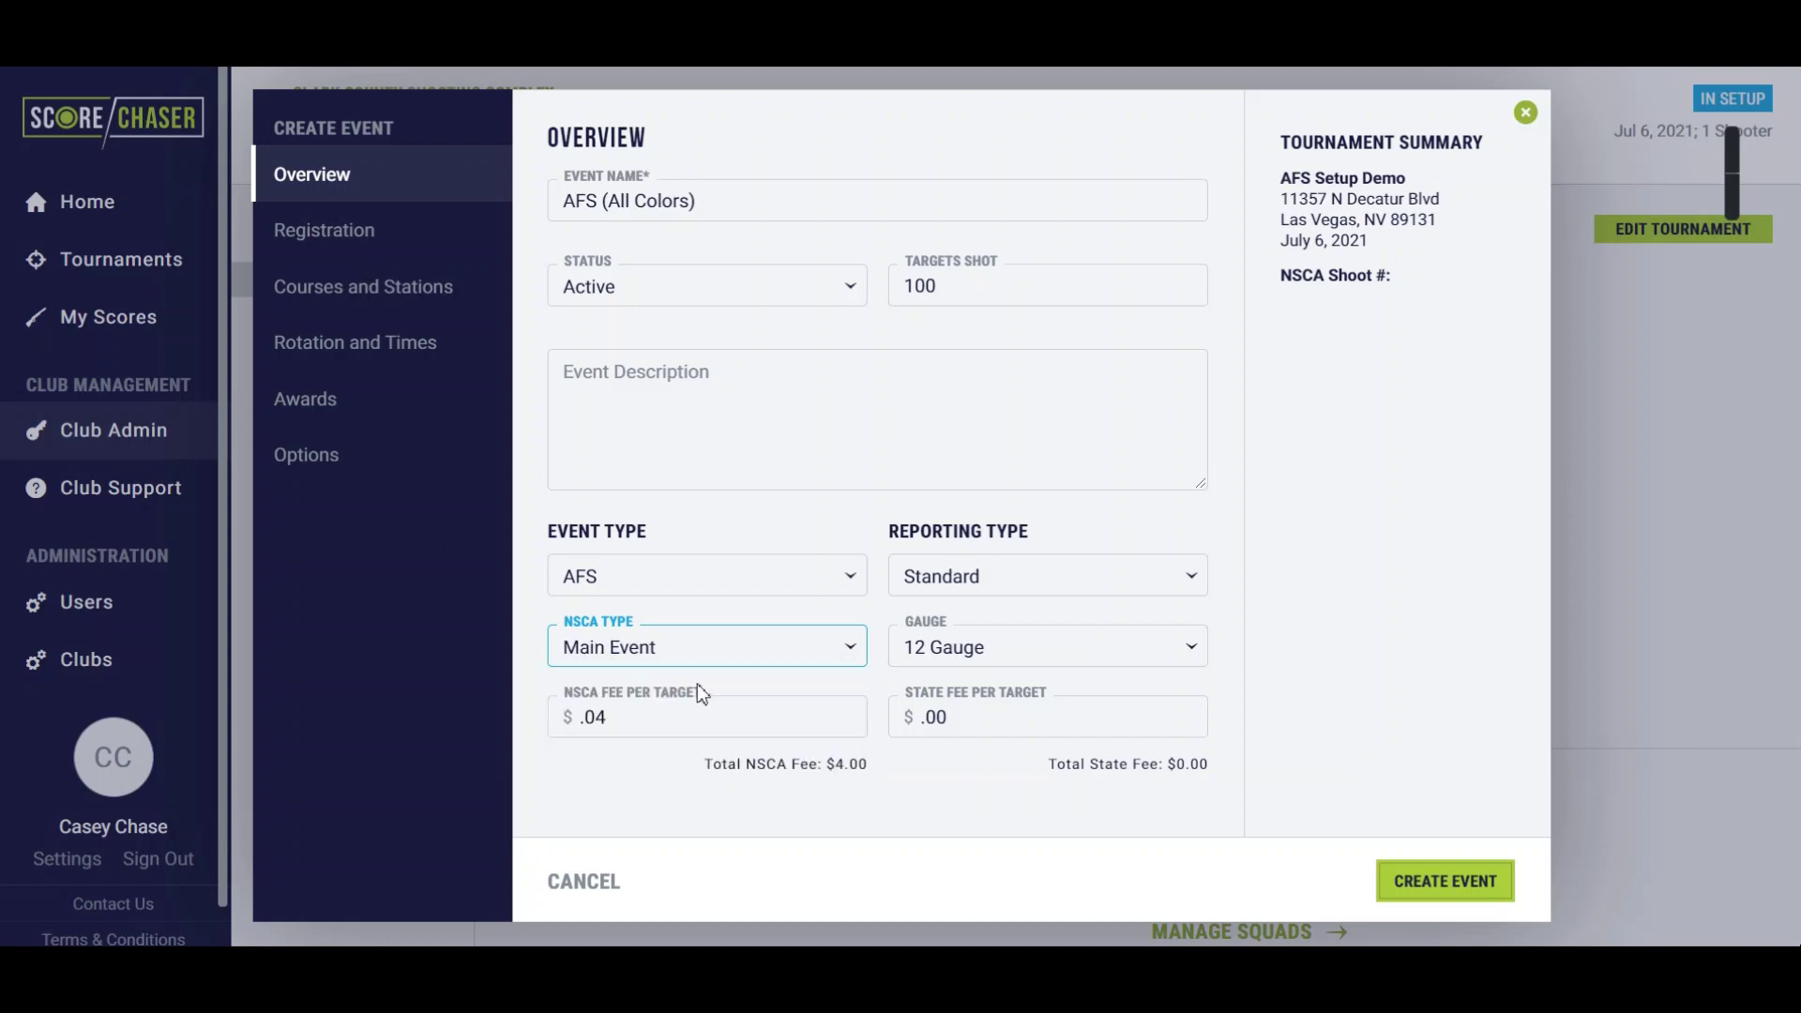
pyautogui.click(1001, 658)
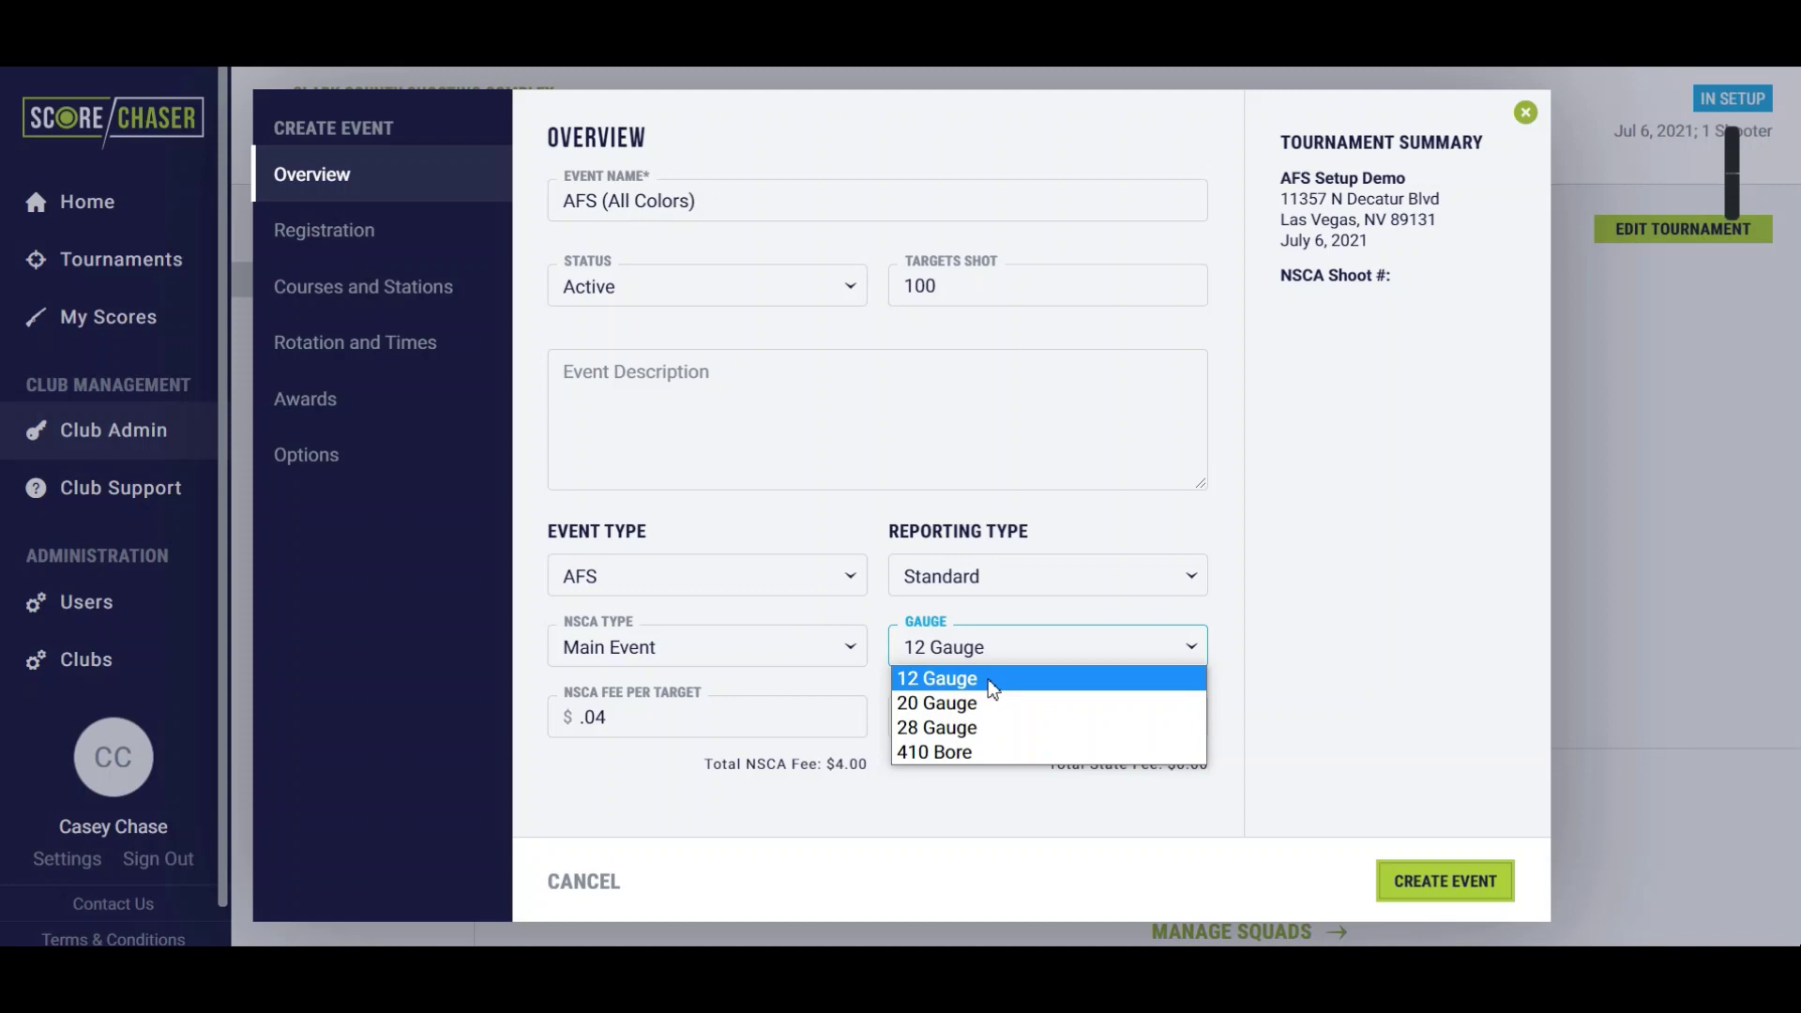
pyautogui.click(991, 685)
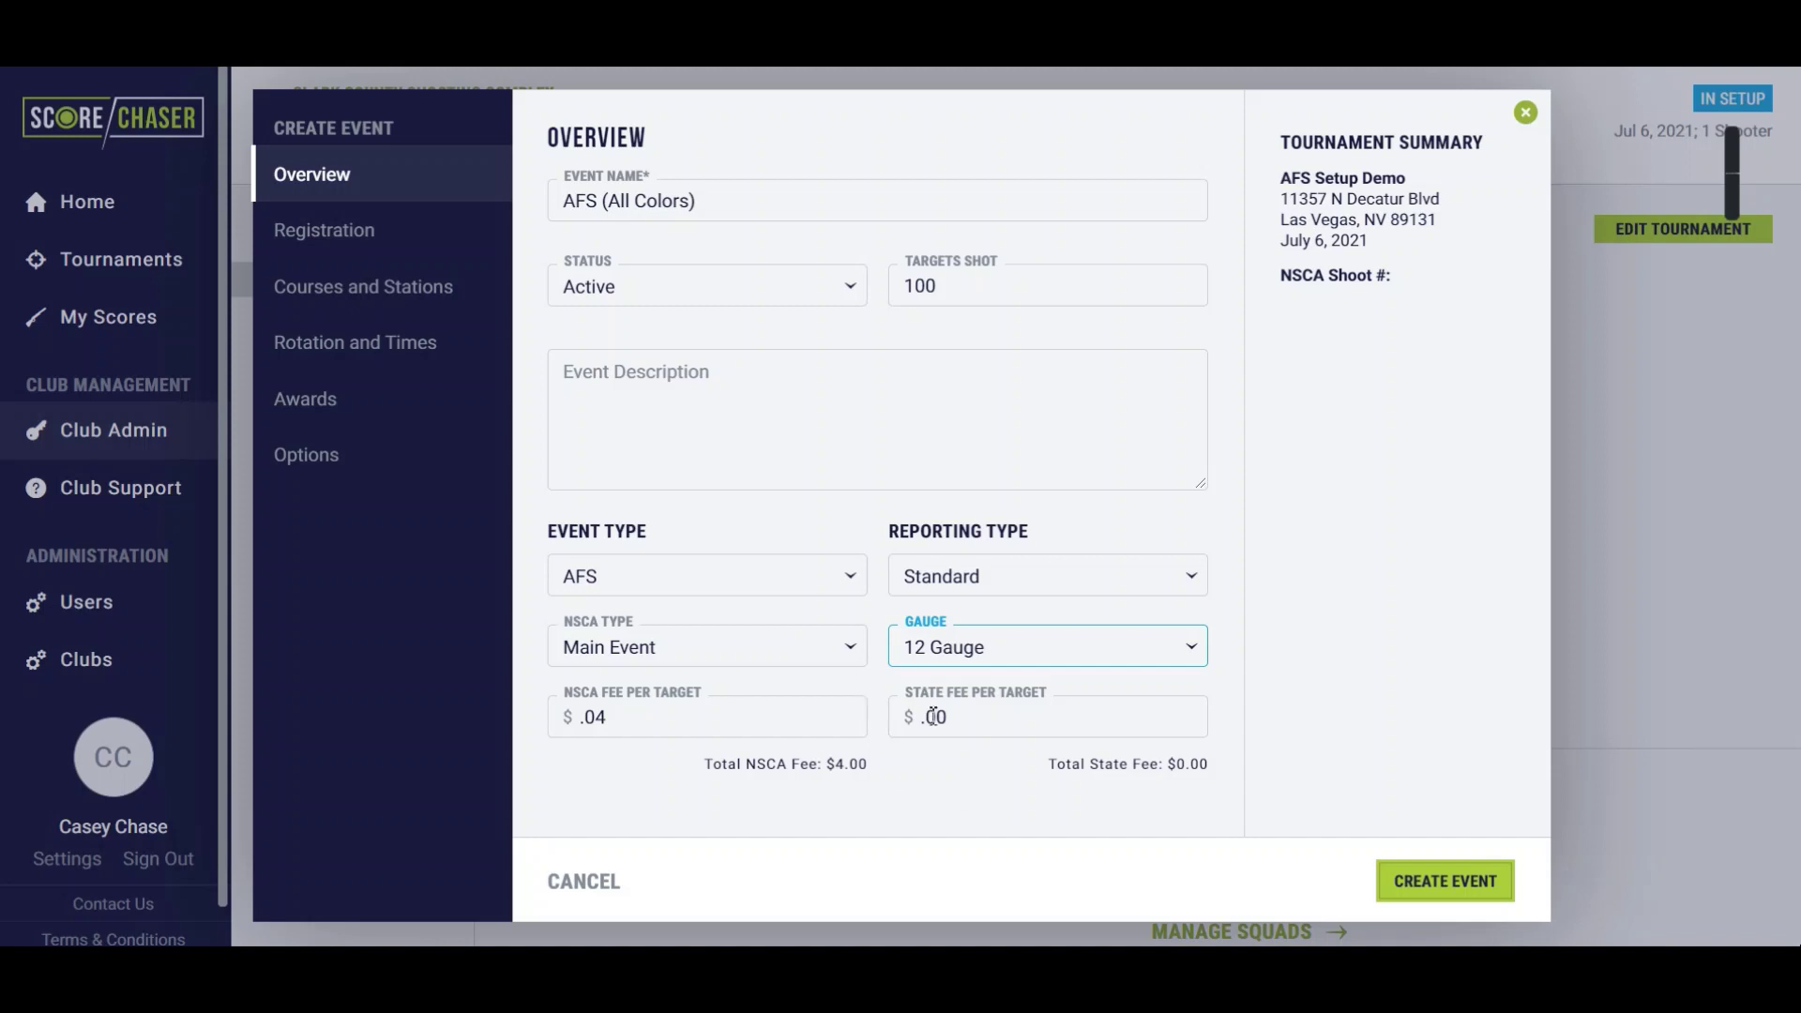
# Set the event's registration entry fee to $150
pyautogui.click(427, 233)
pyautogui.click(697, 206)
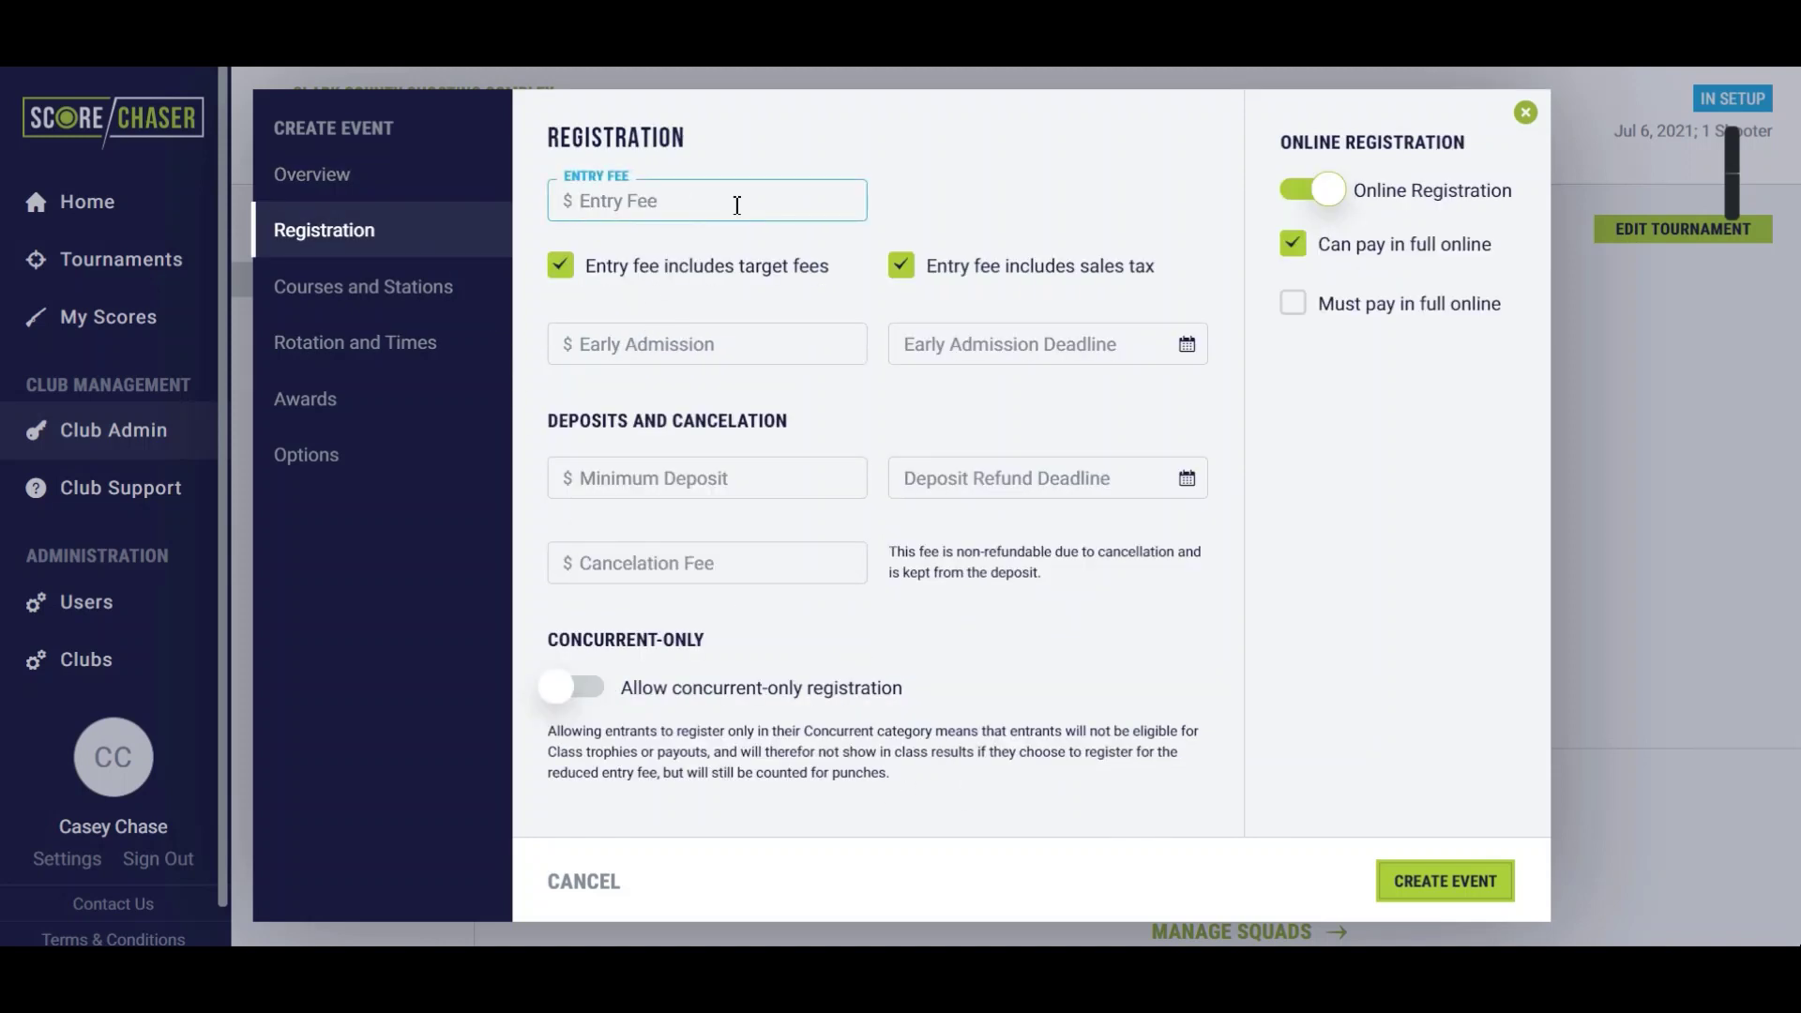
pyautogui.write('150')
pyautogui.press('Tab')
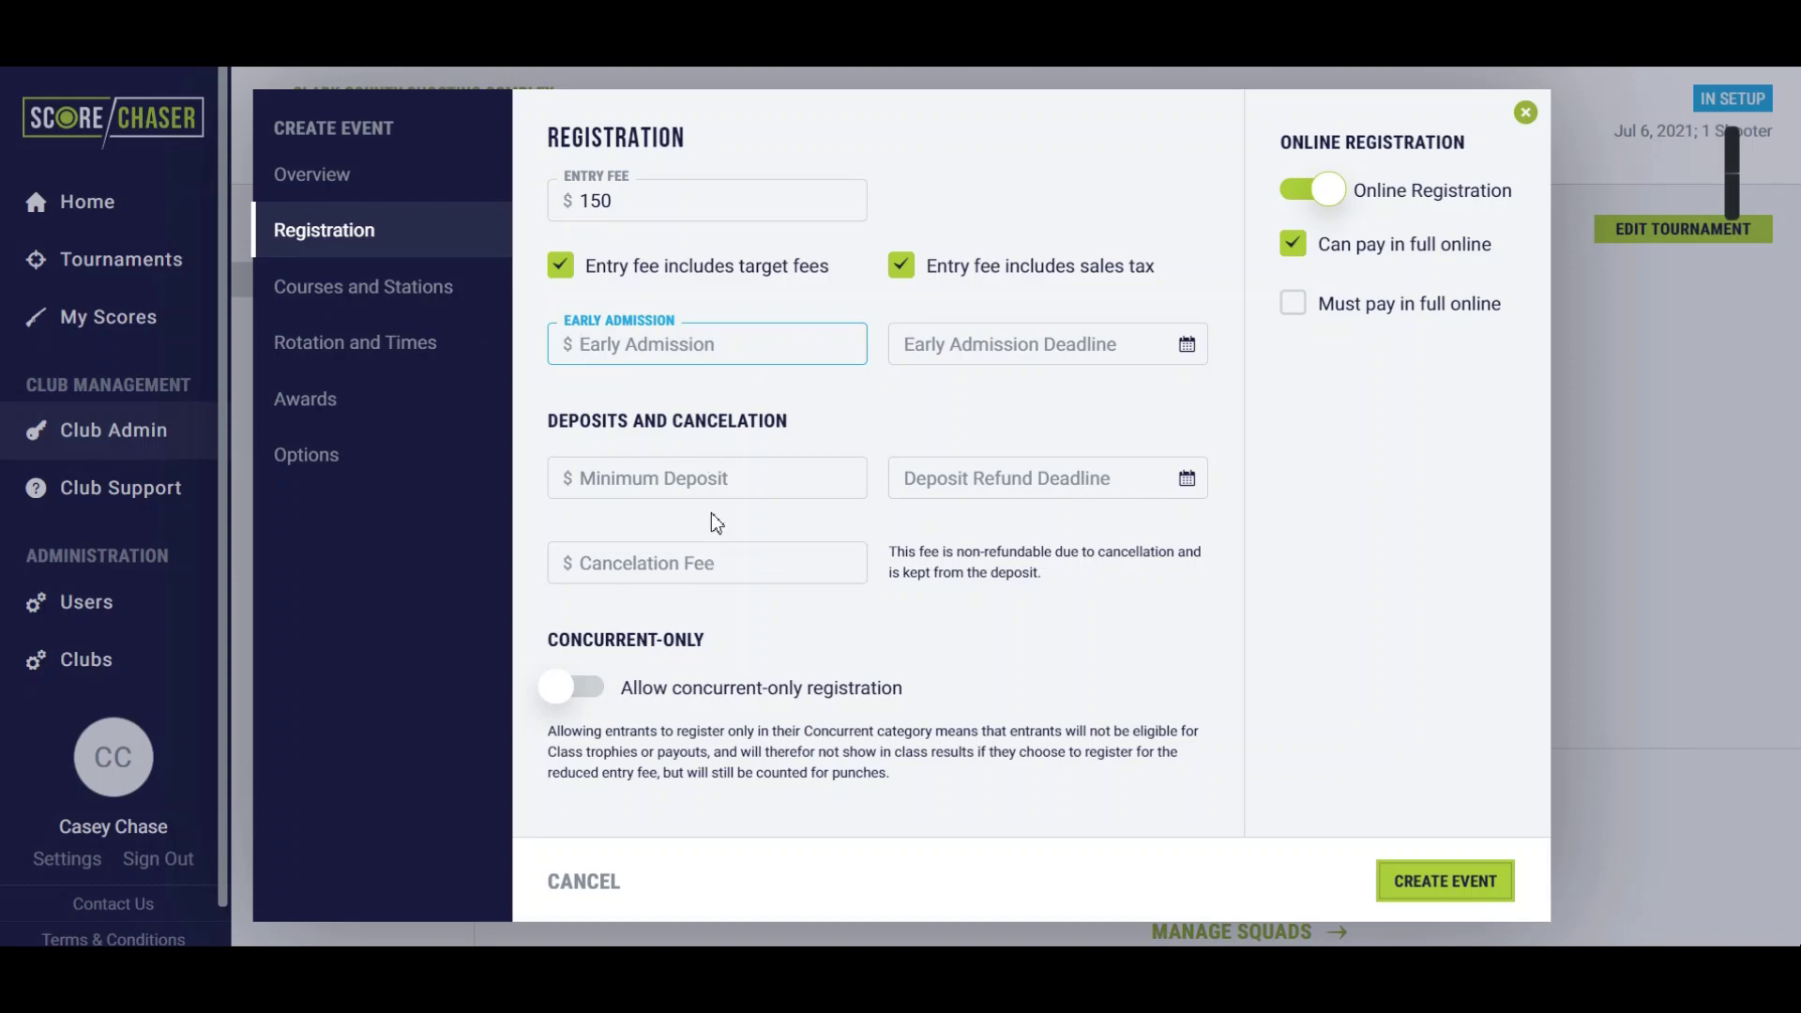
# Name the first course Red, with a duration of 35 minutes and AFS type AFS Red
pyautogui.click(358, 303)
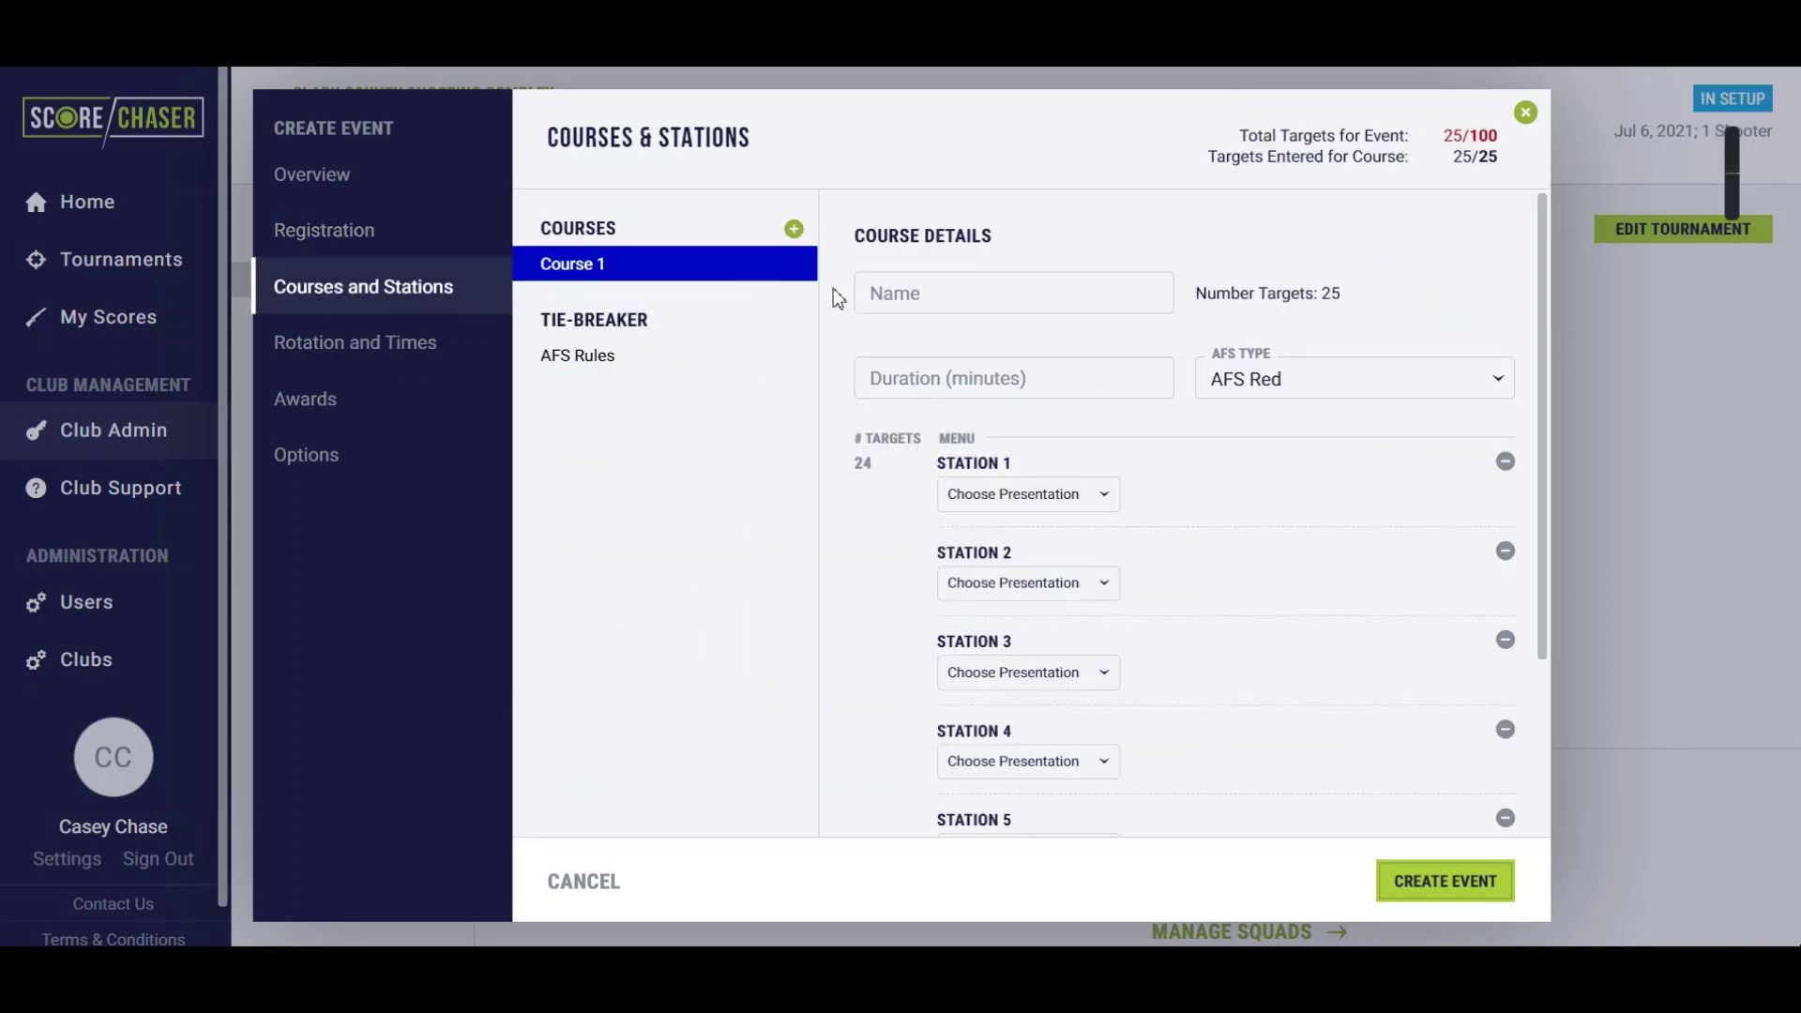
pyautogui.click(905, 292)
pyautogui.write('Red')
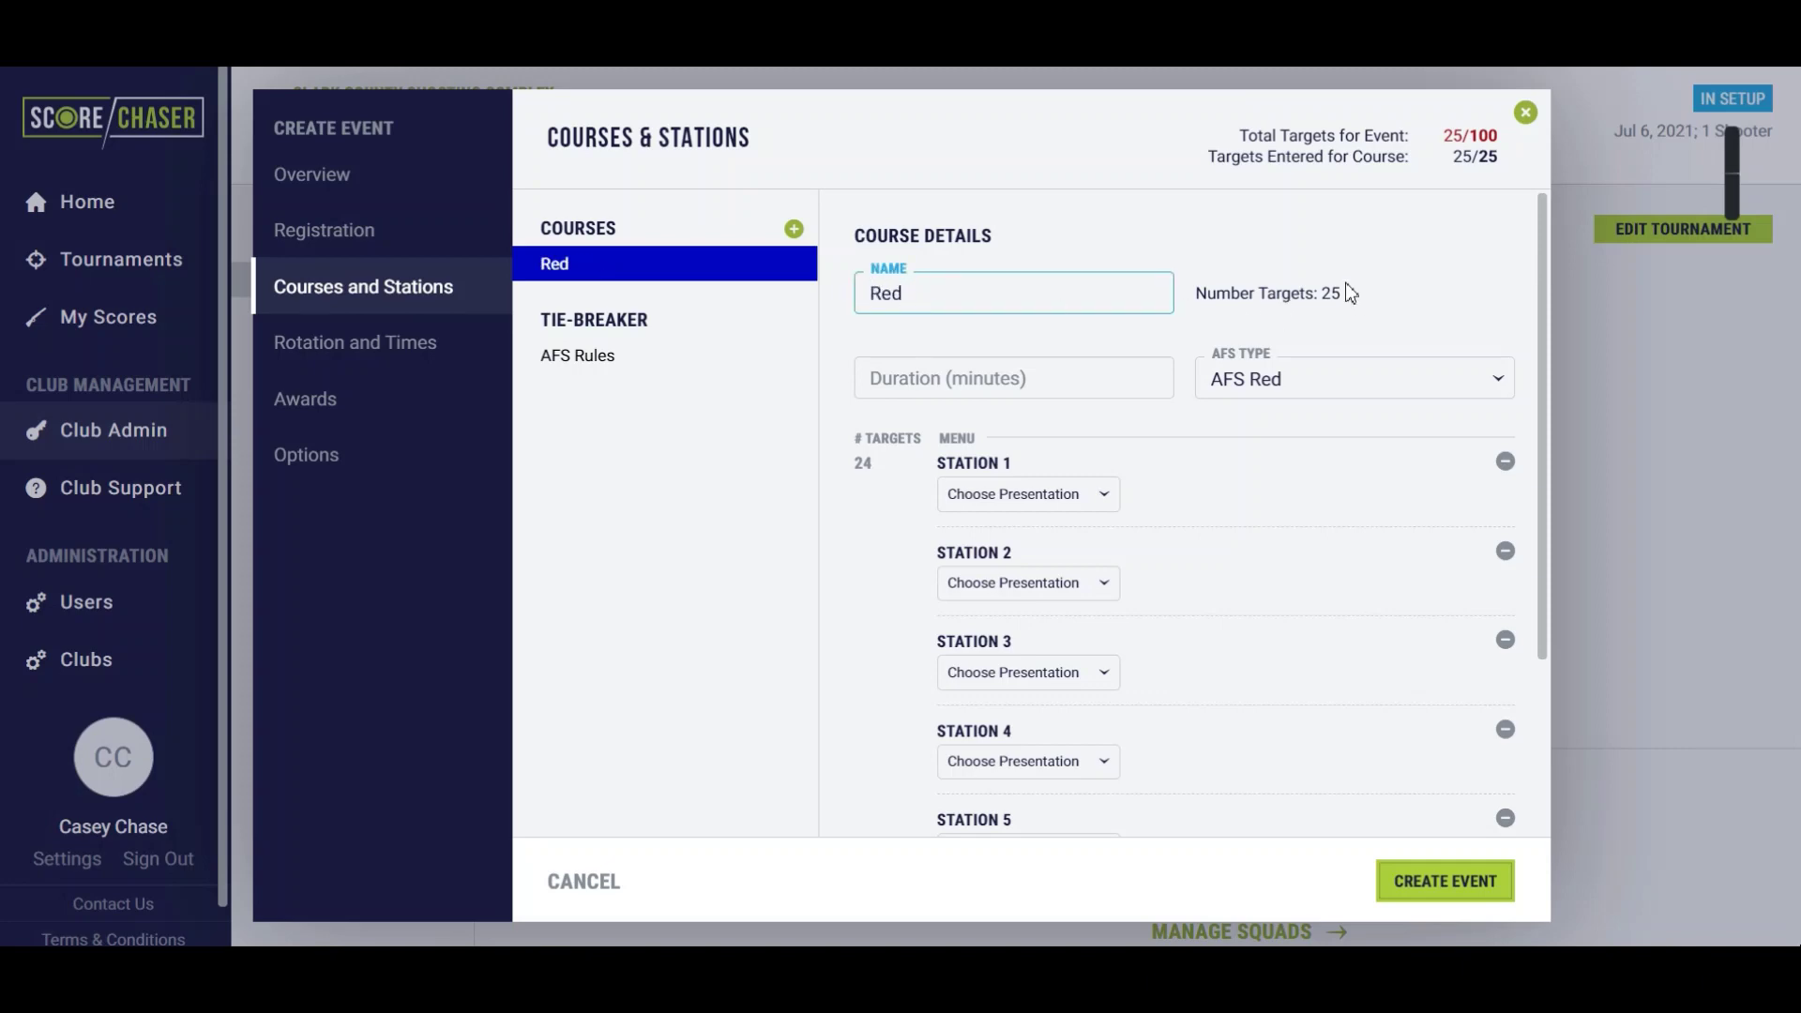
pyautogui.click(1123, 370)
pyautogui.write('35')
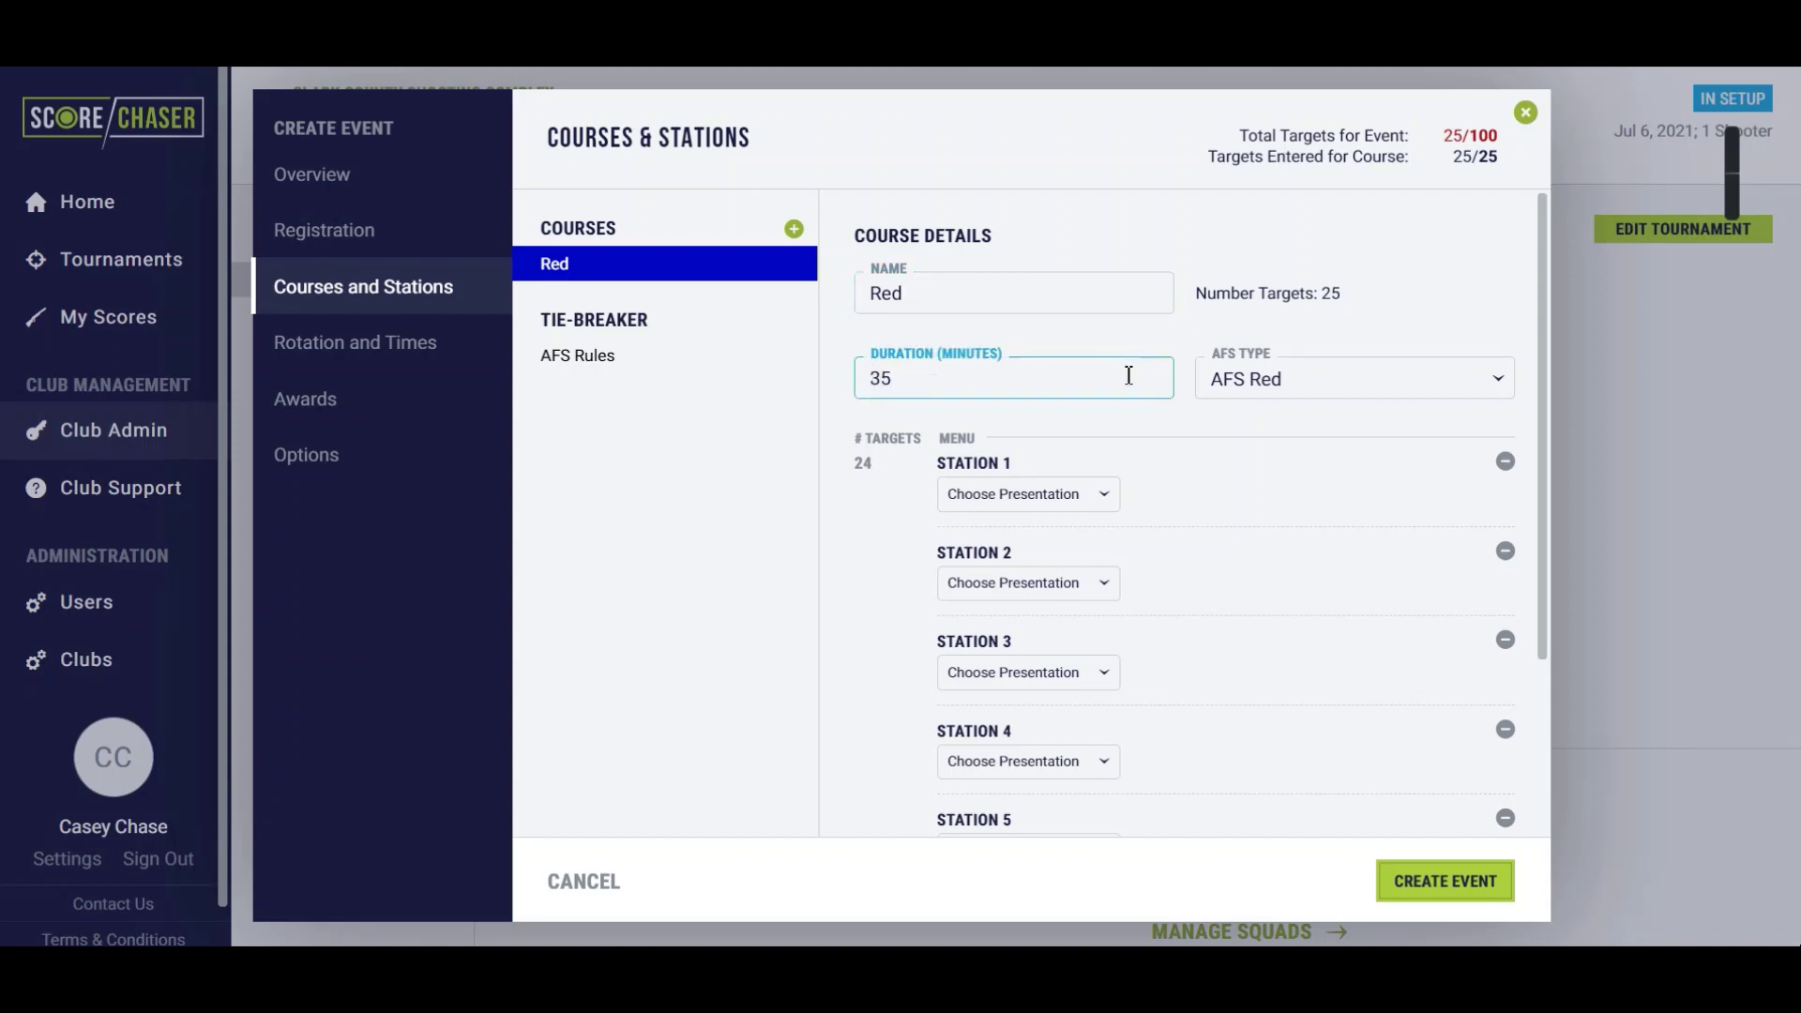
pyautogui.click(1240, 391)
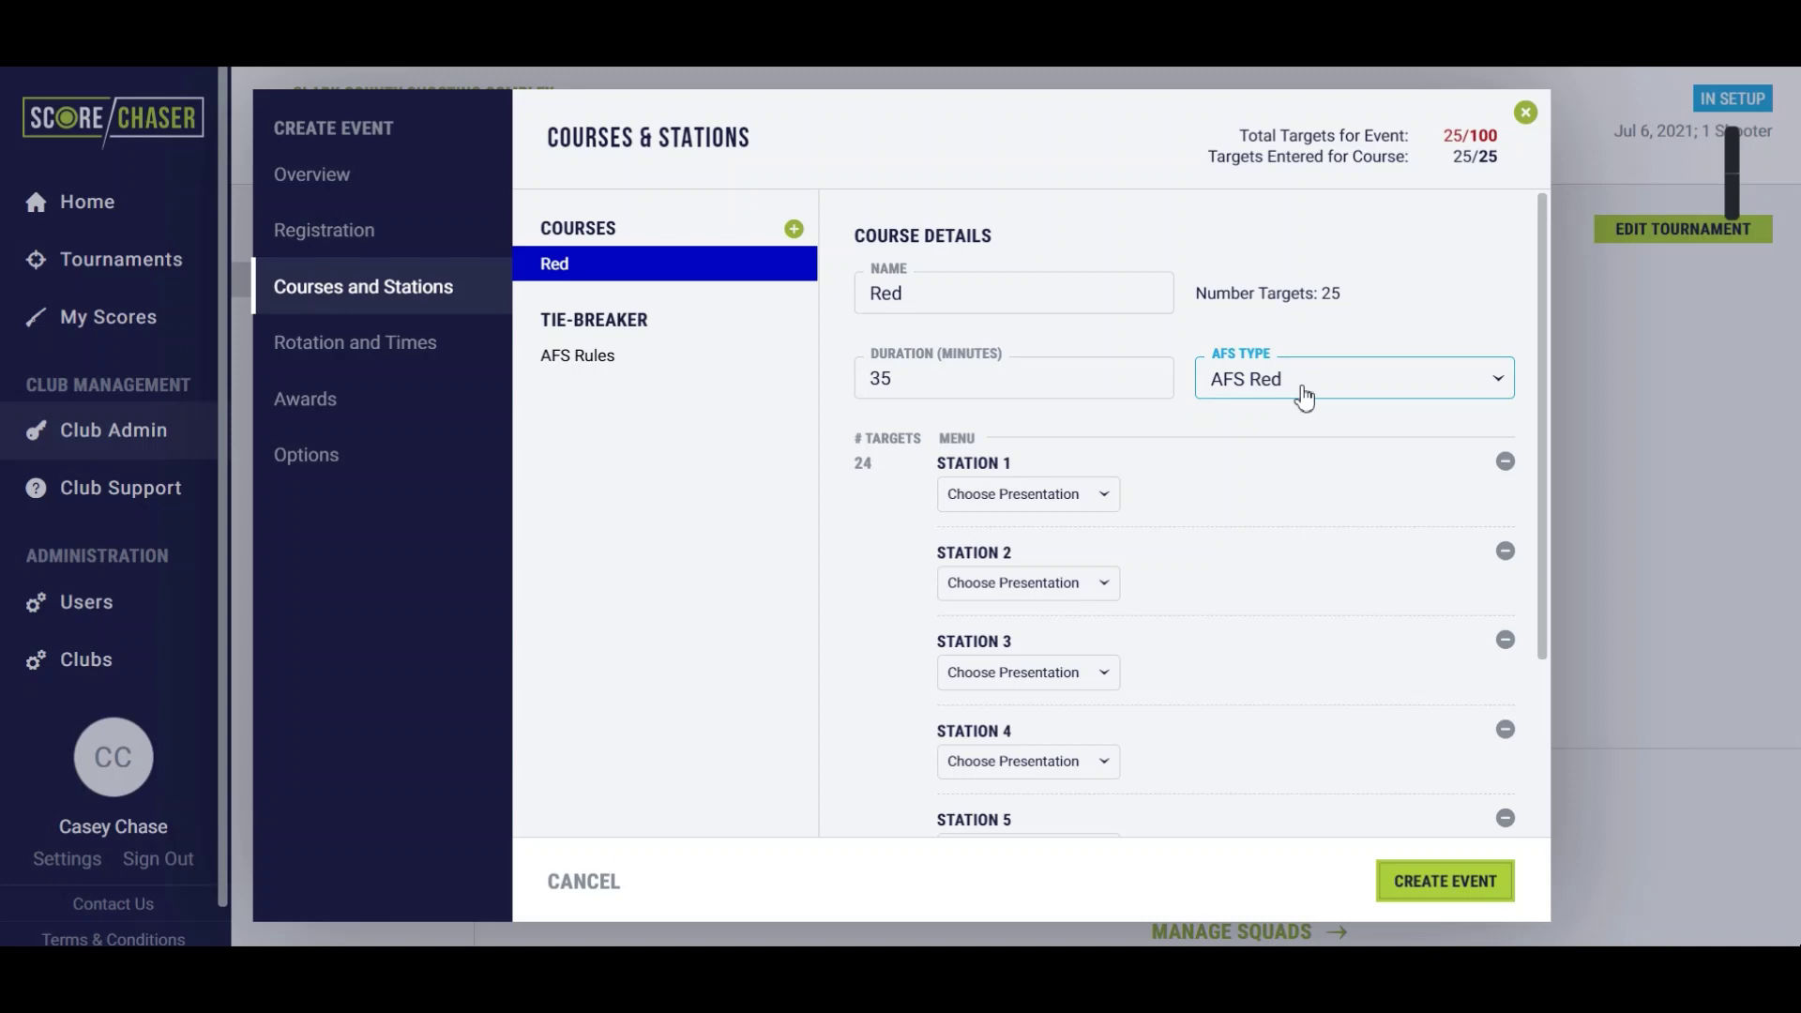
pyautogui.click(1295, 386)
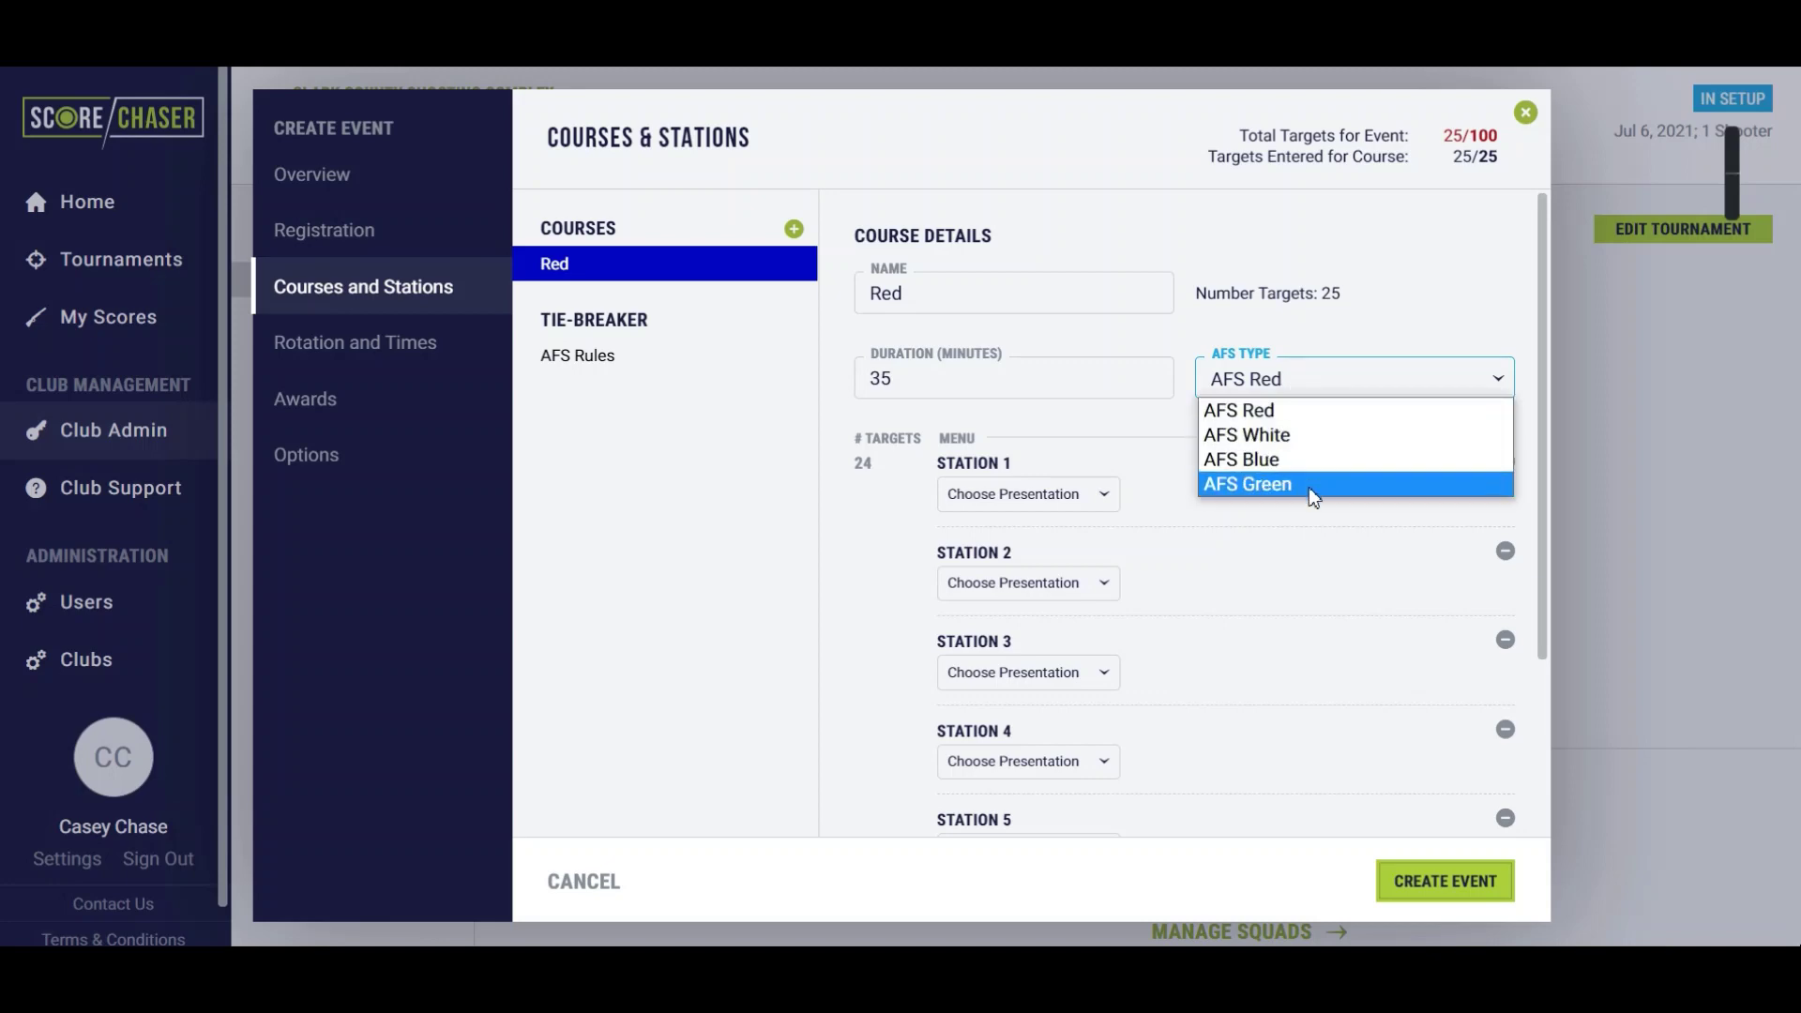
pyautogui.click(1306, 414)
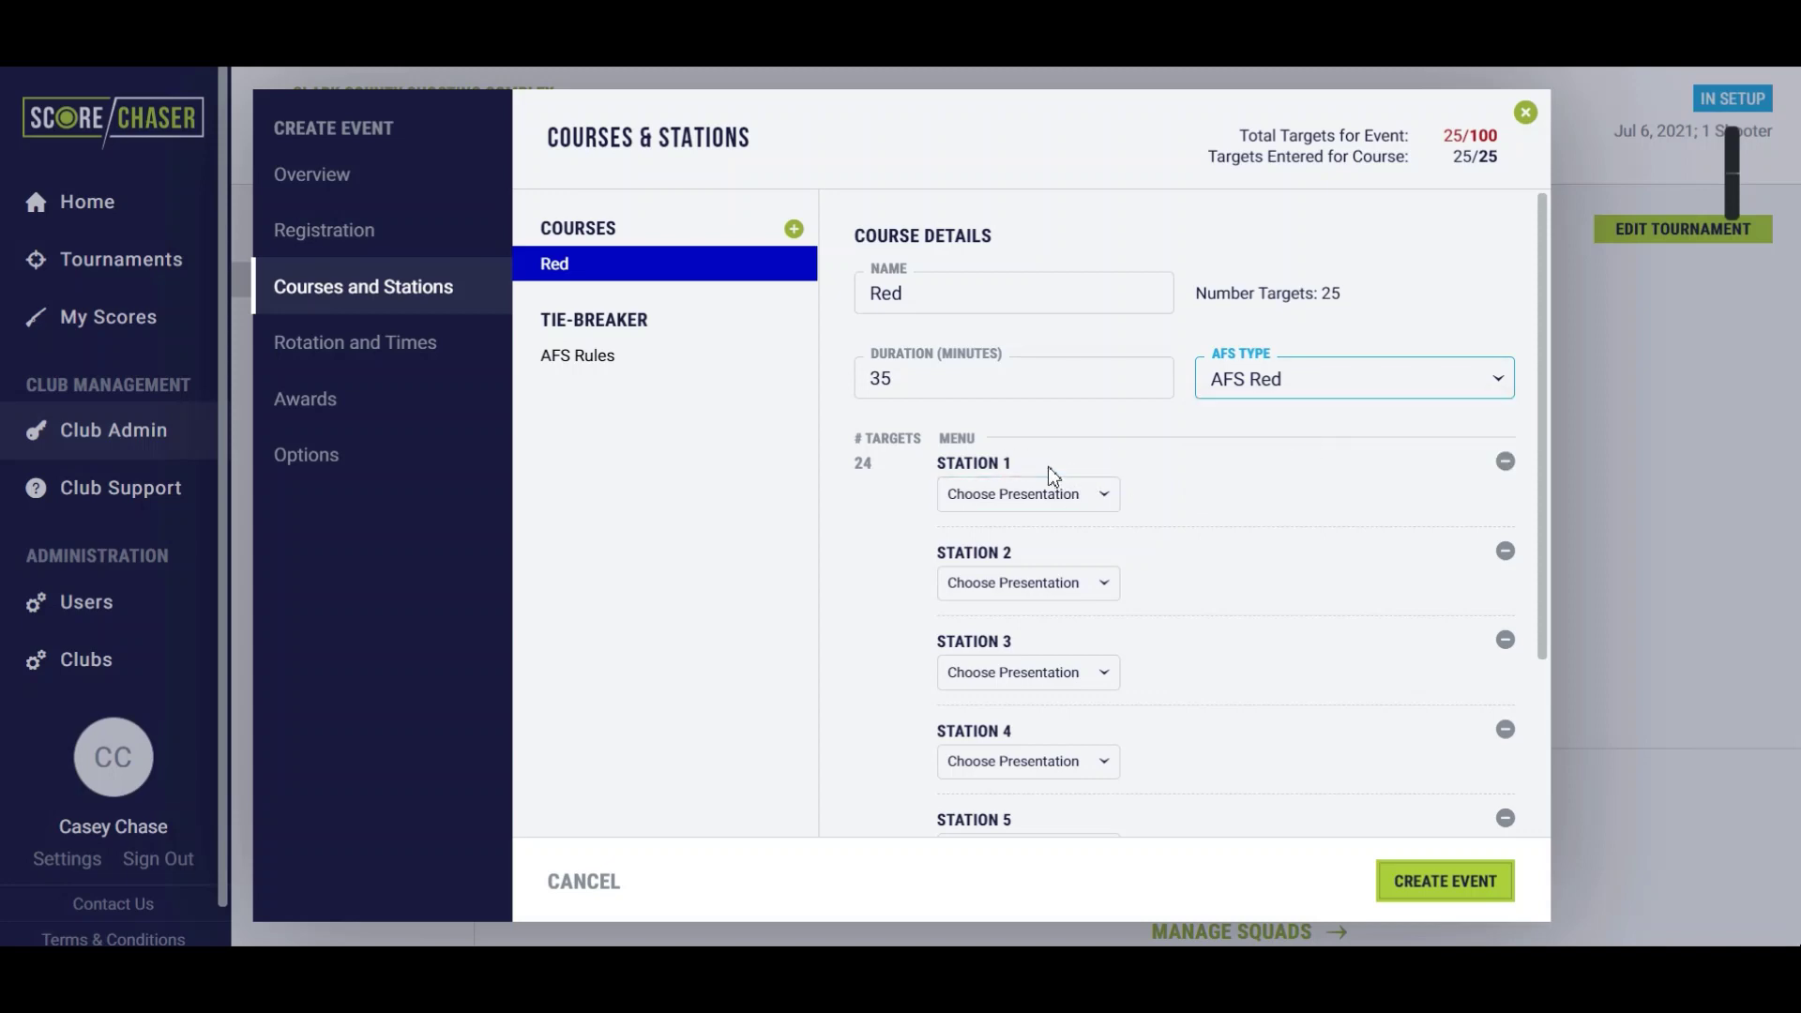
pyautogui.scroll(-2, 1054, 477)
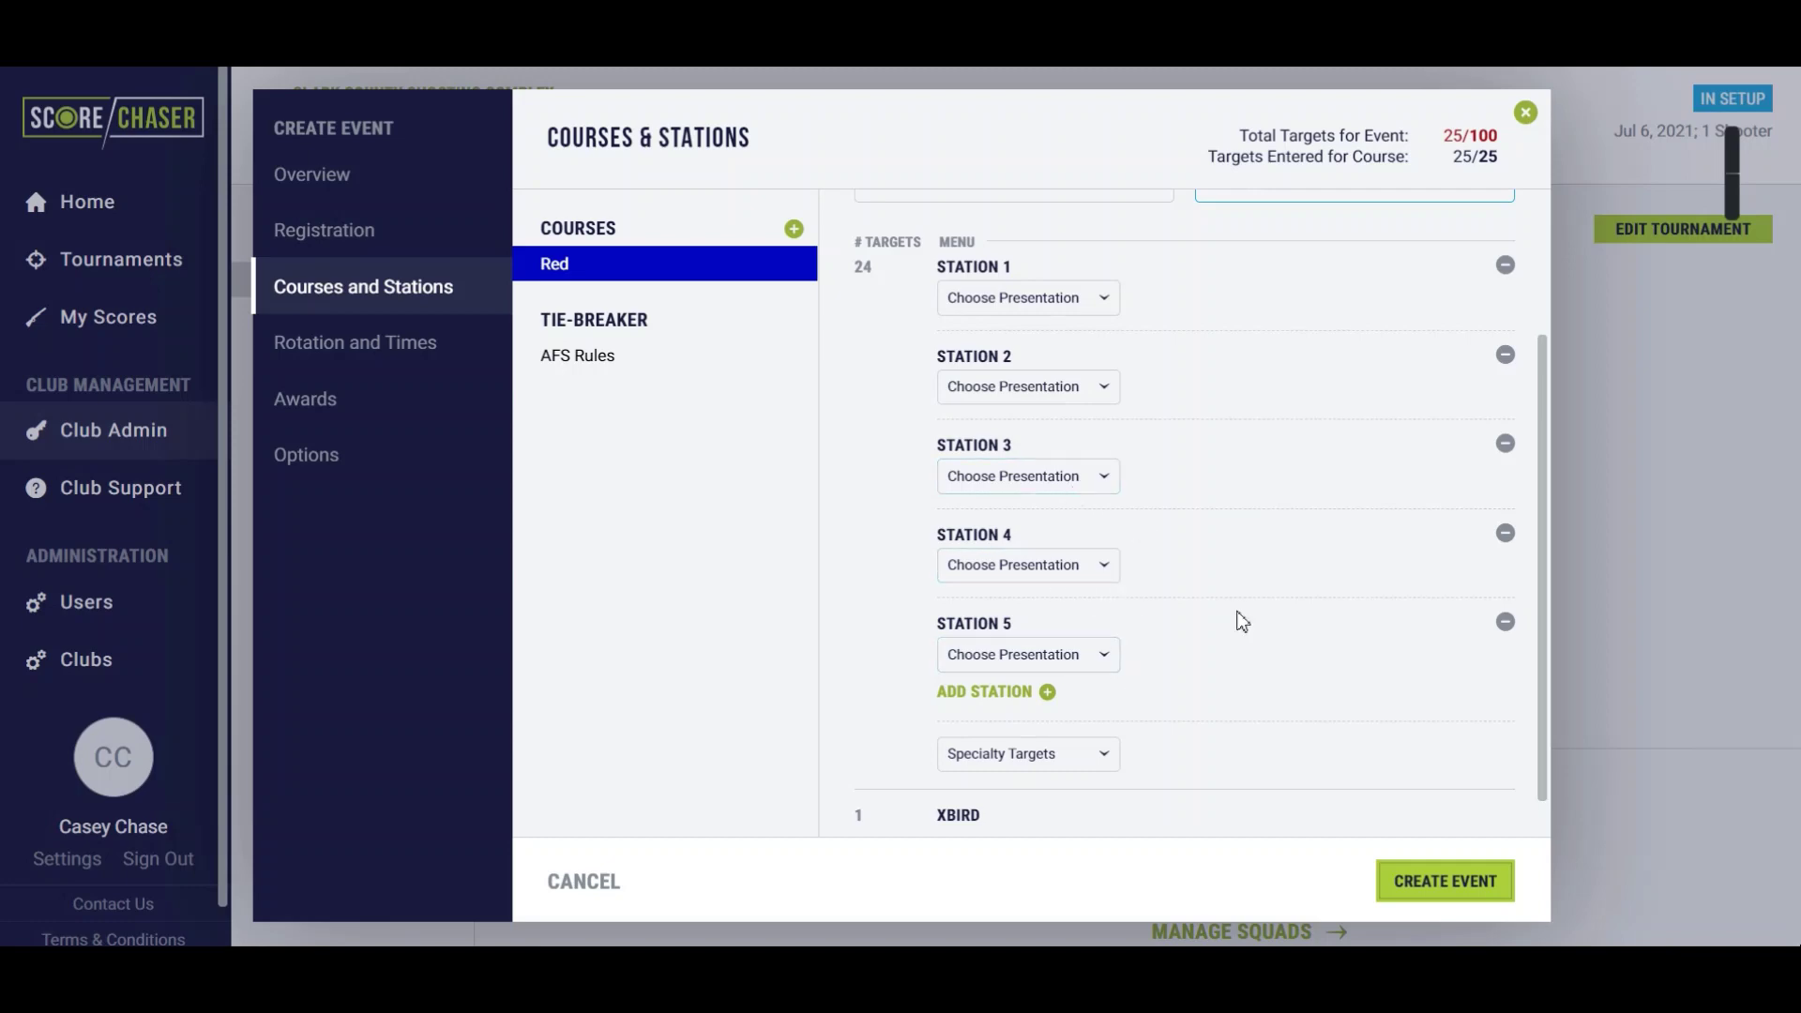
pyautogui.scroll(-1, 1242, 621)
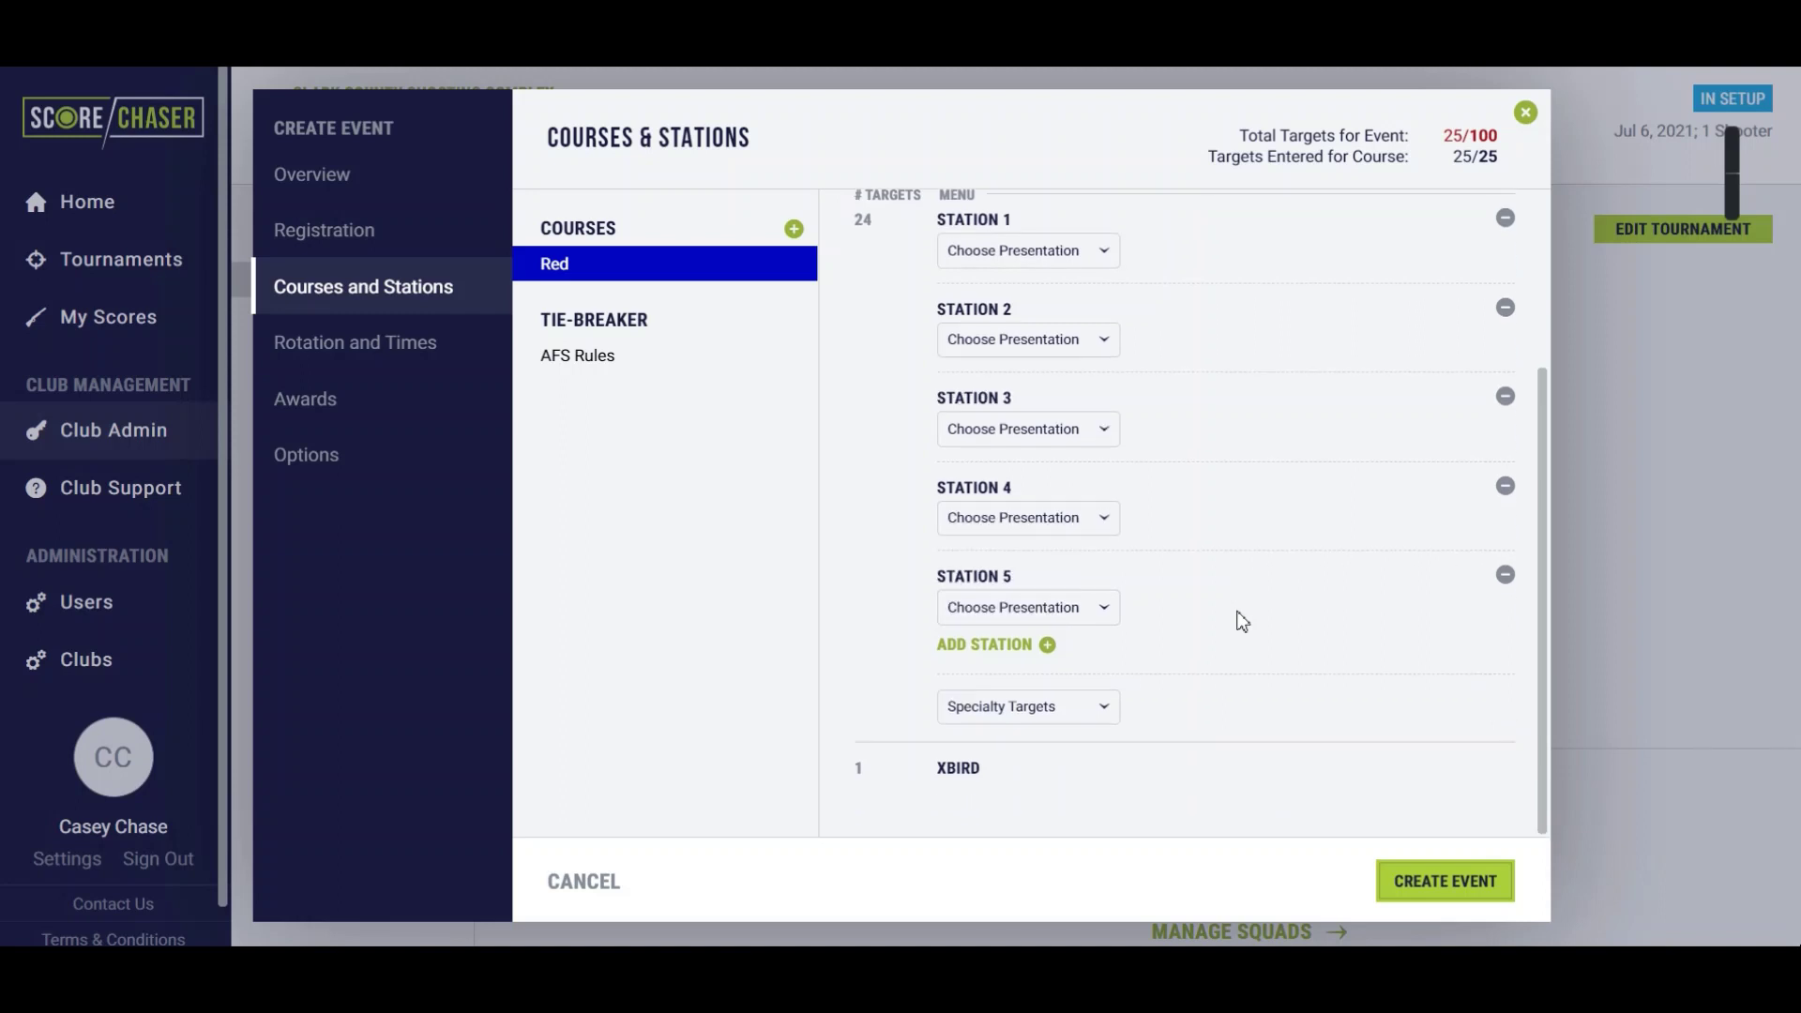
pyautogui.doubleClick(866, 222)
# Add a second course named White with a duration of 35 minutes and AFS type AFS White
pyautogui.click(794, 230)
pyautogui.click(1019, 292)
pyautogui.write('White')
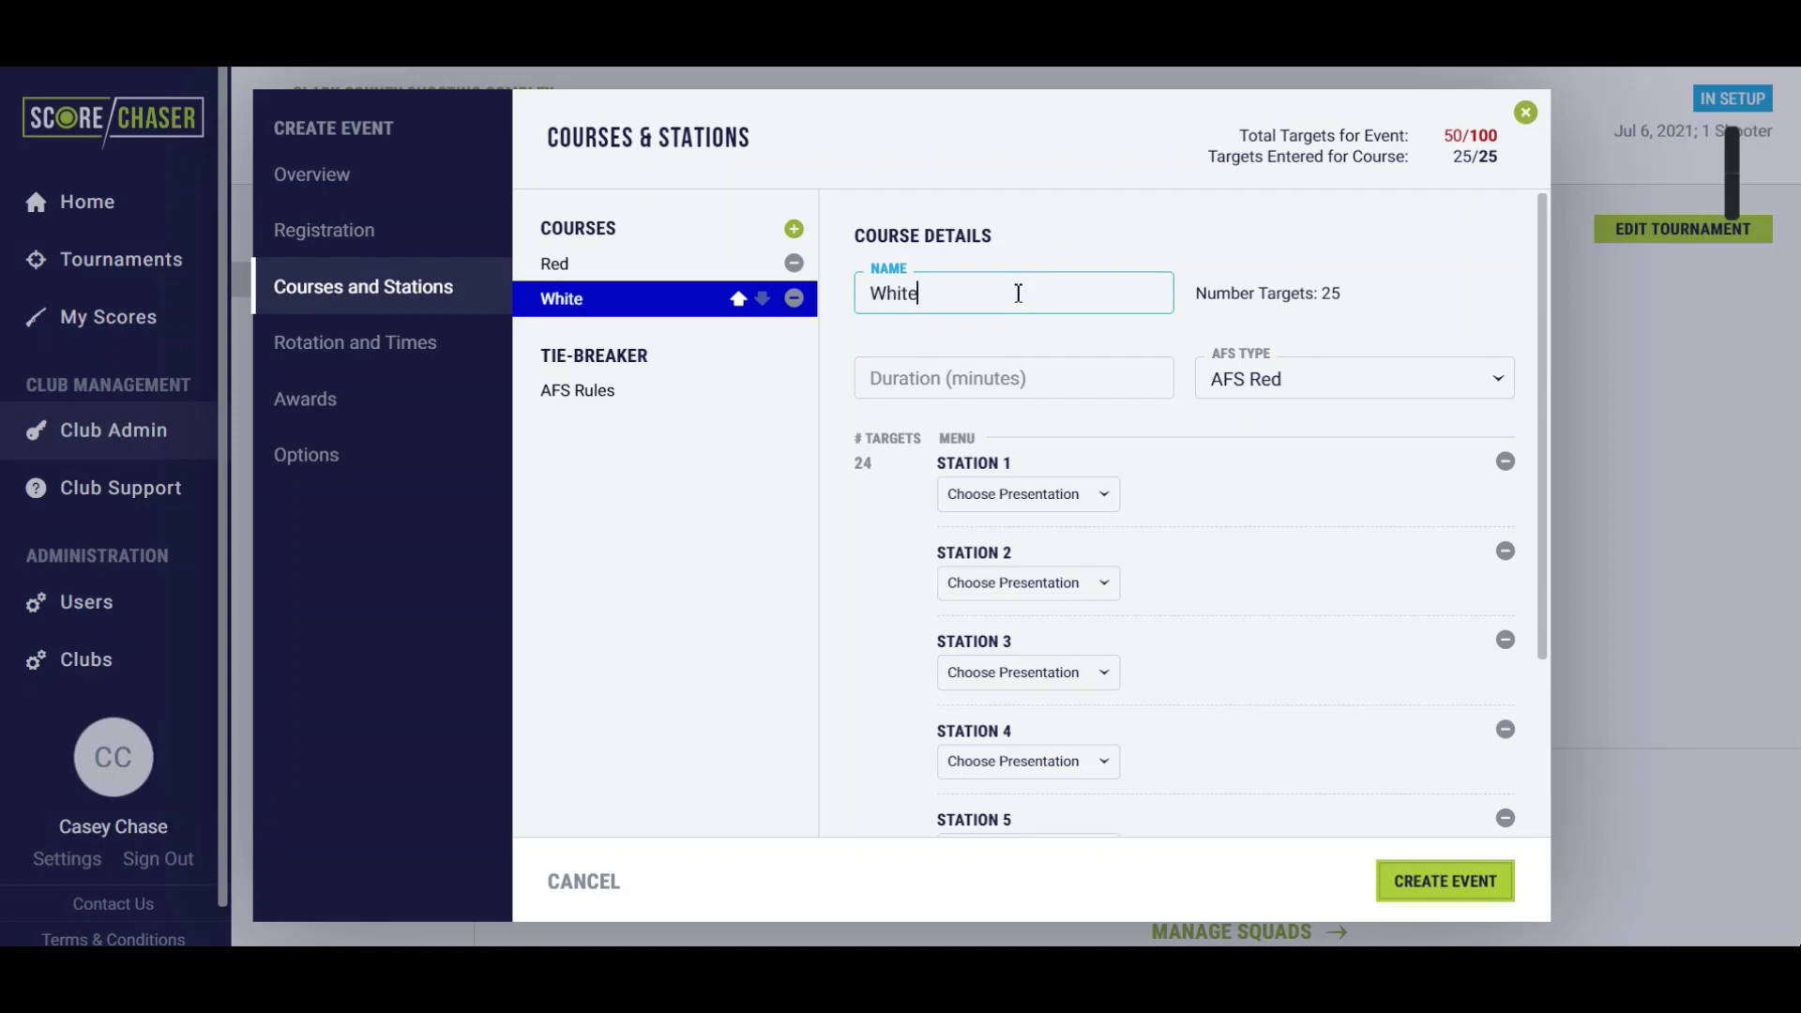
pyautogui.click(965, 371)
pyautogui.write('35')
pyautogui.press('Tab')
pyautogui.click(1304, 391)
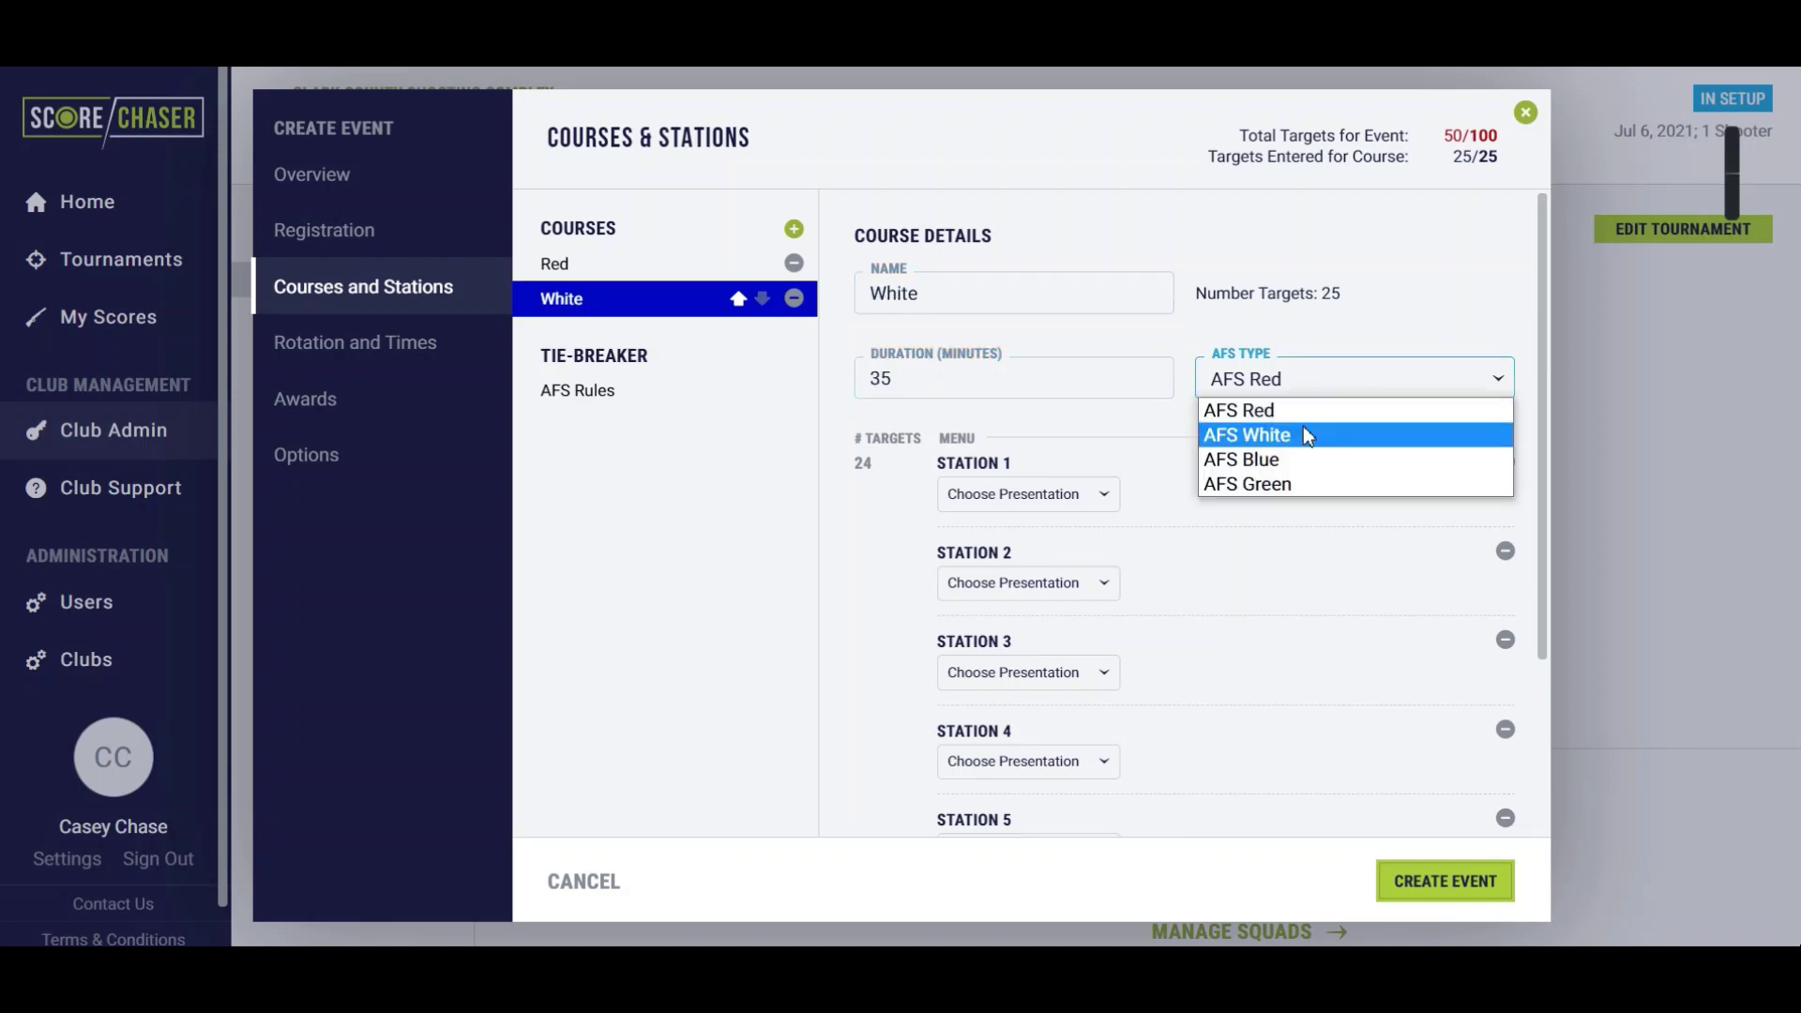
pyautogui.click(1303, 435)
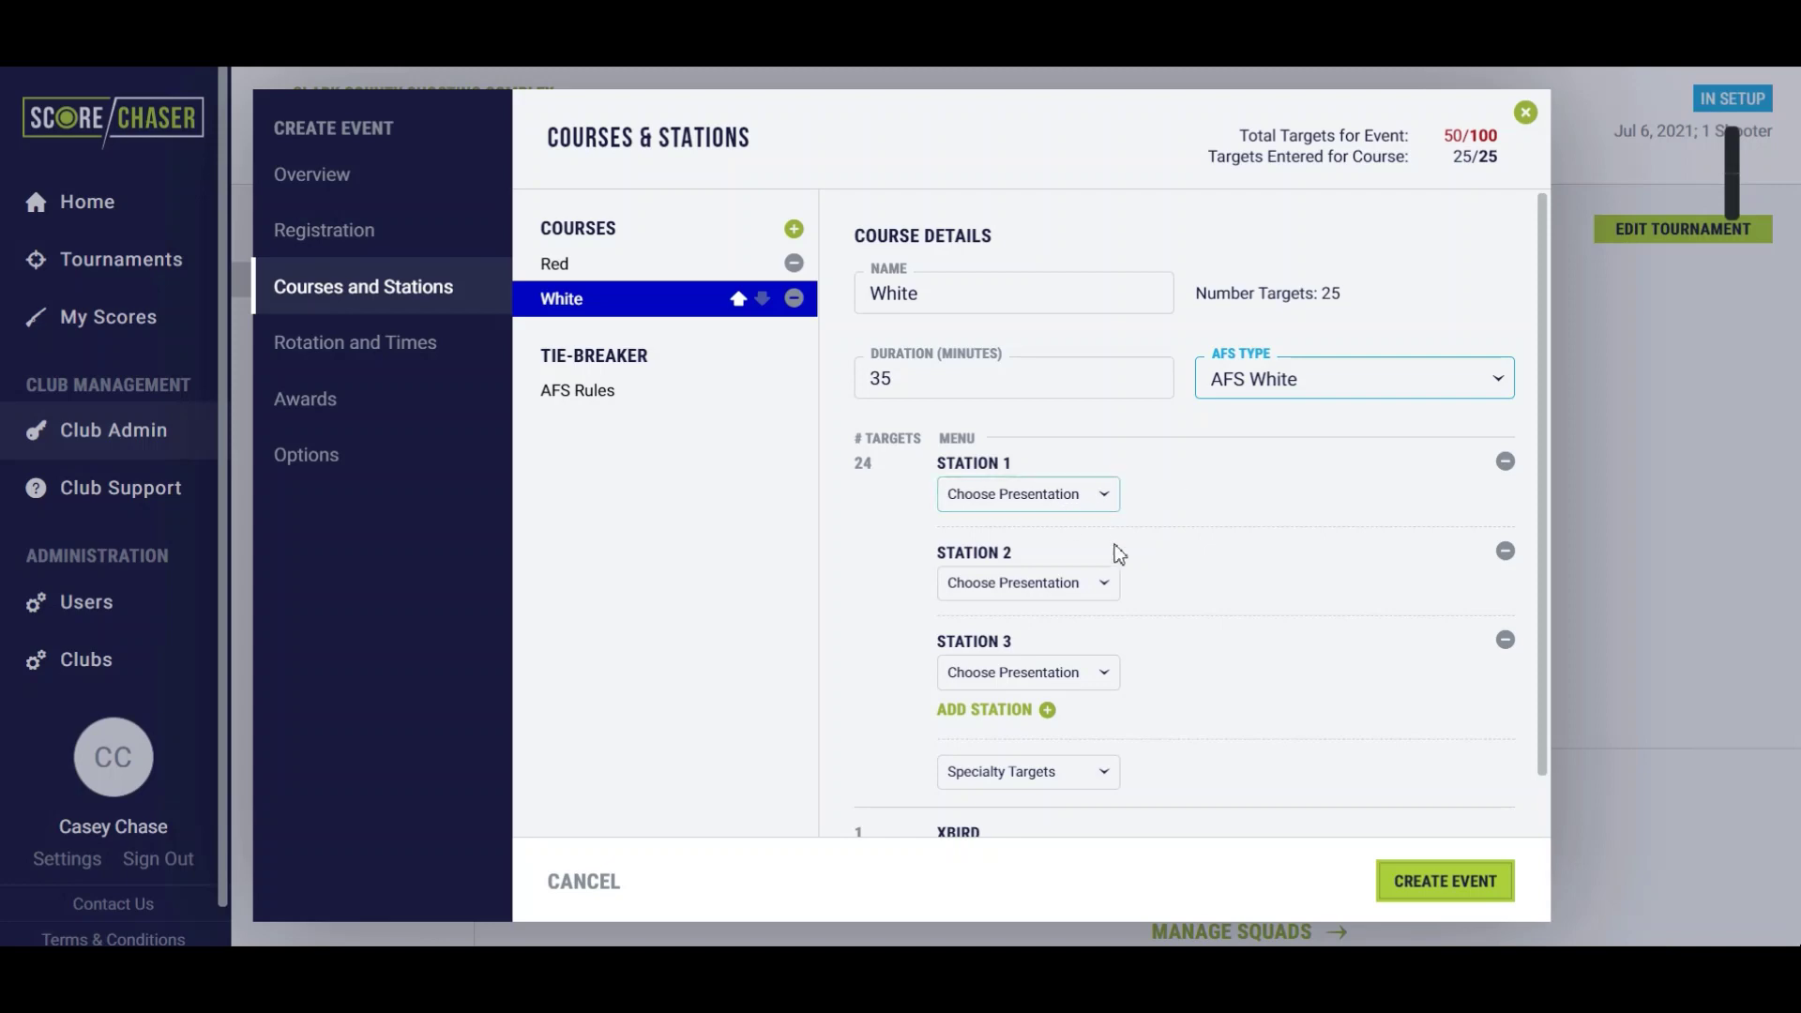
pyautogui.scroll(-1, 1121, 553)
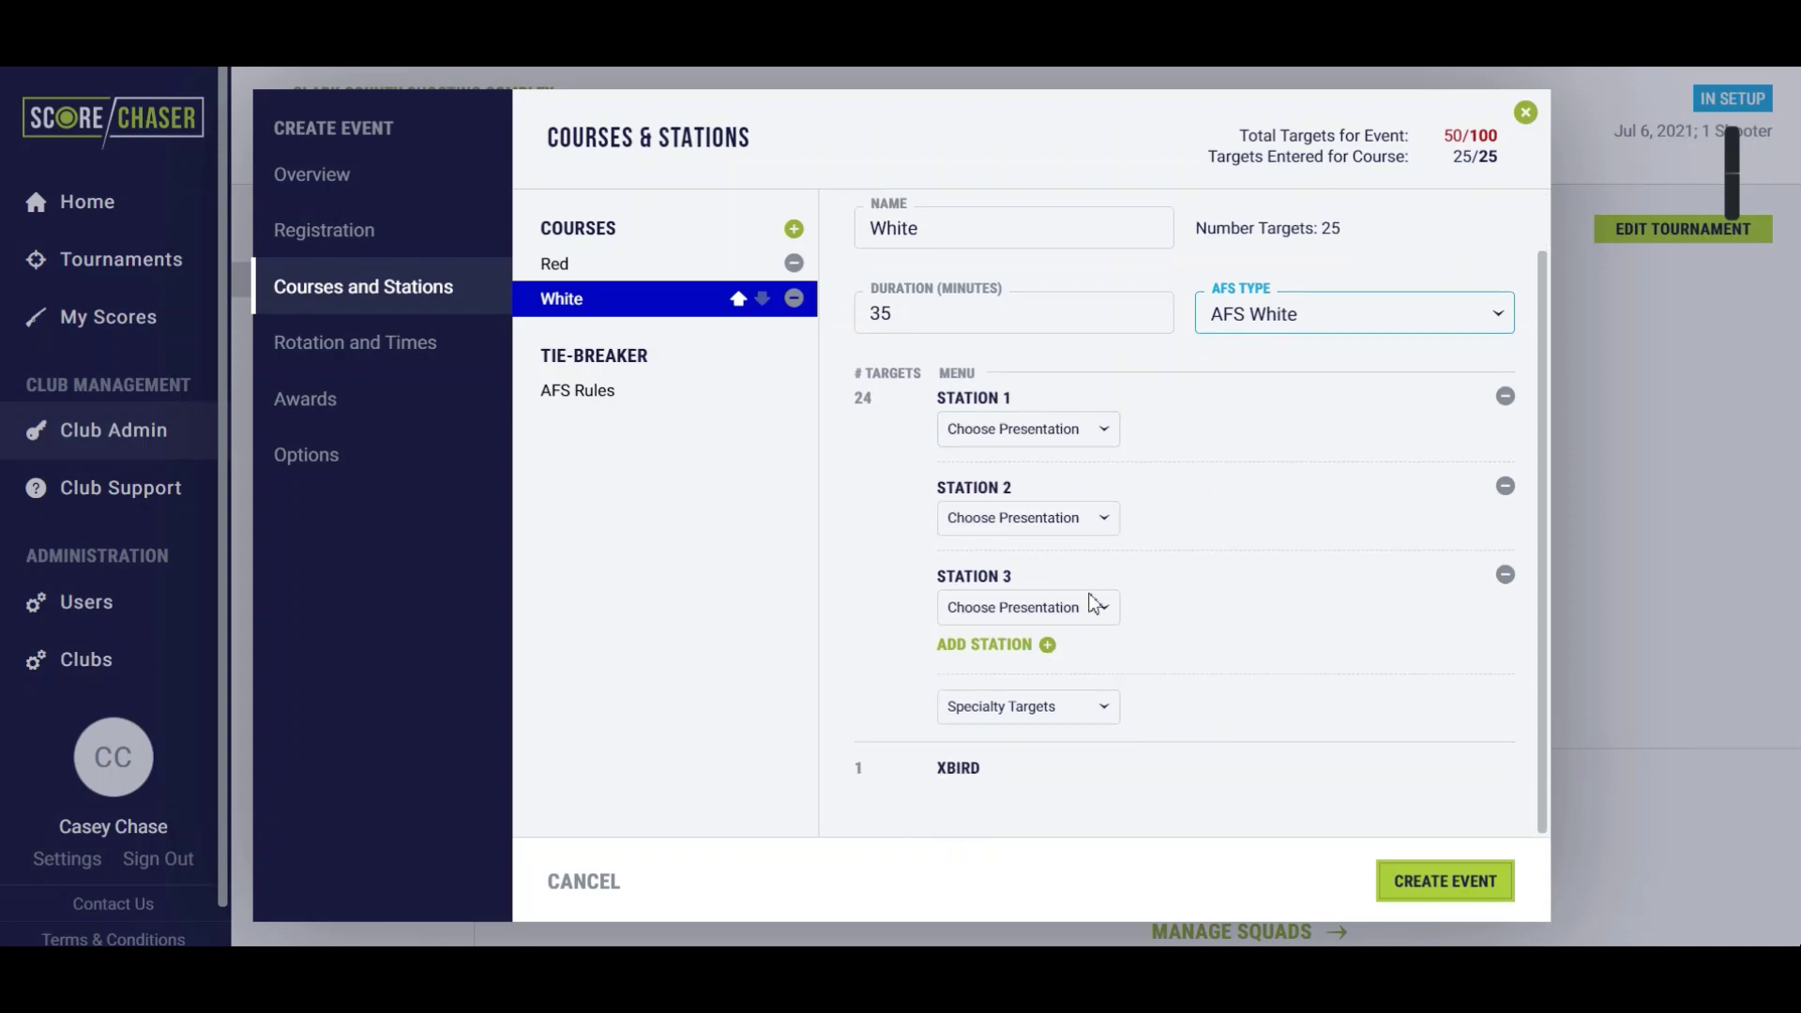
pyautogui.click(992, 712)
pyautogui.click(1032, 606)
pyautogui.click(1034, 606)
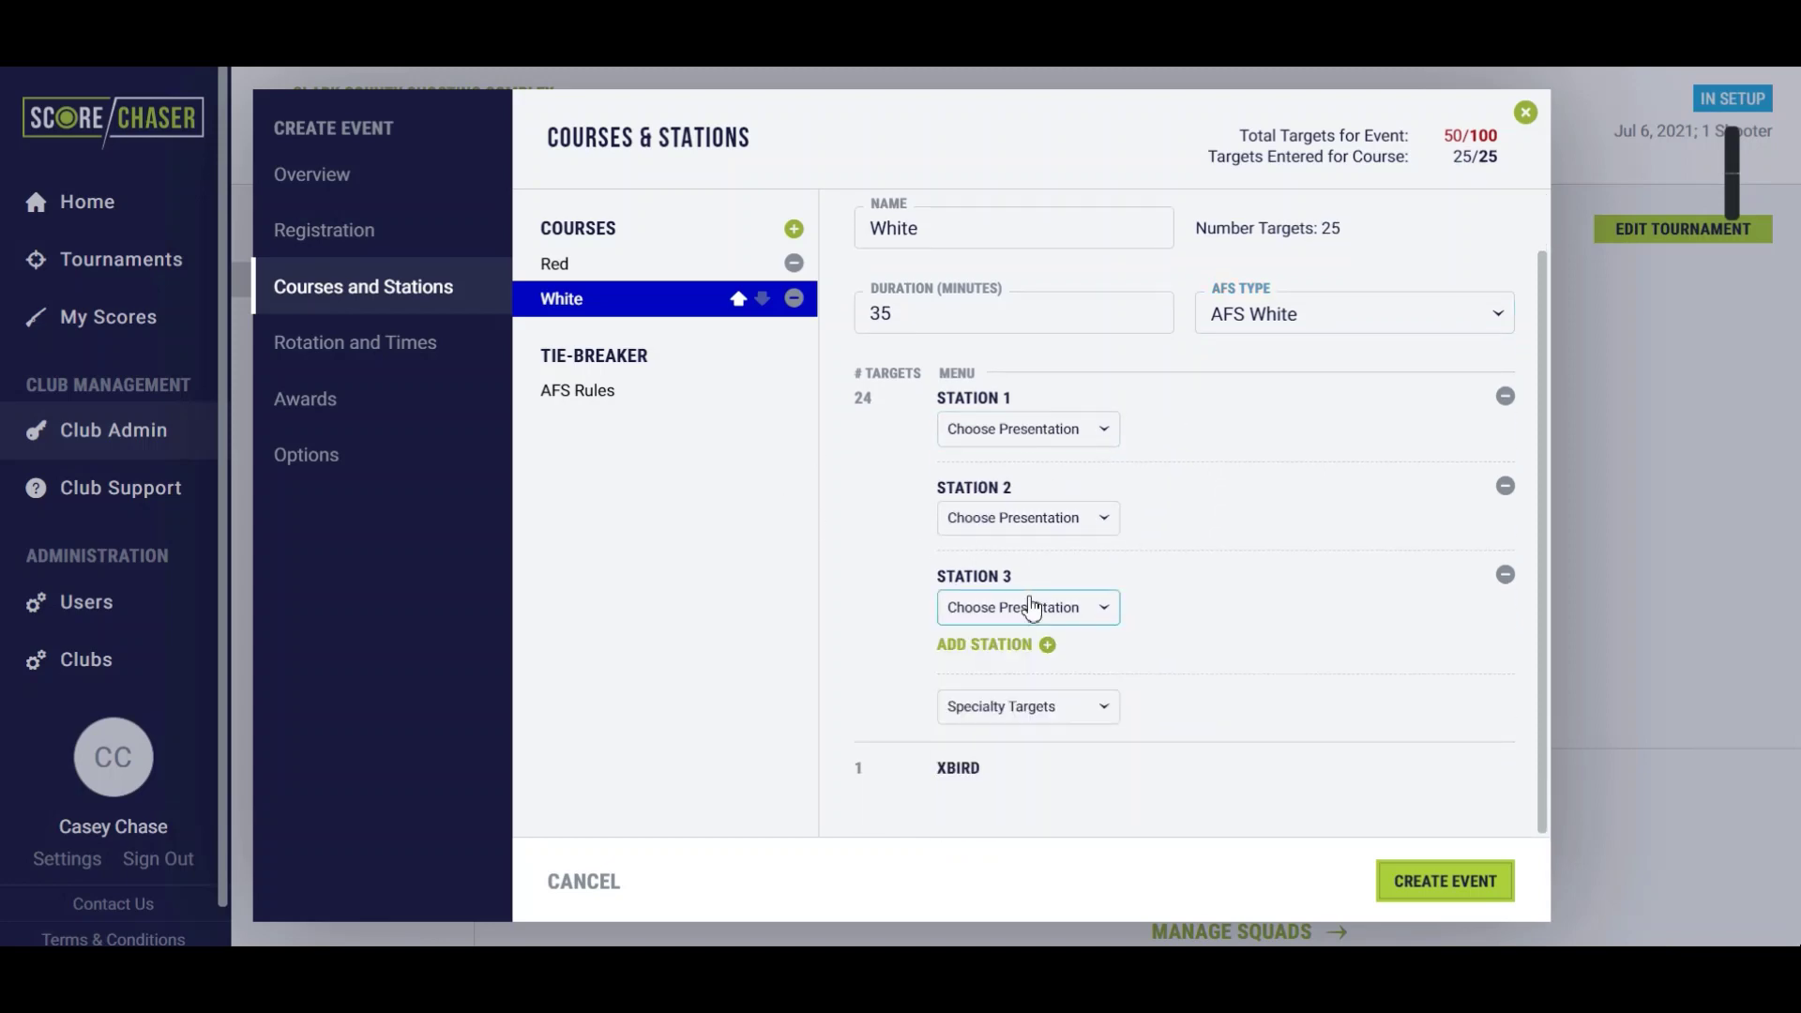
# Add a third course named Blue with a duration of 35 minutes and AFS type AFS Blue
pyautogui.click(796, 235)
pyautogui.click(982, 234)
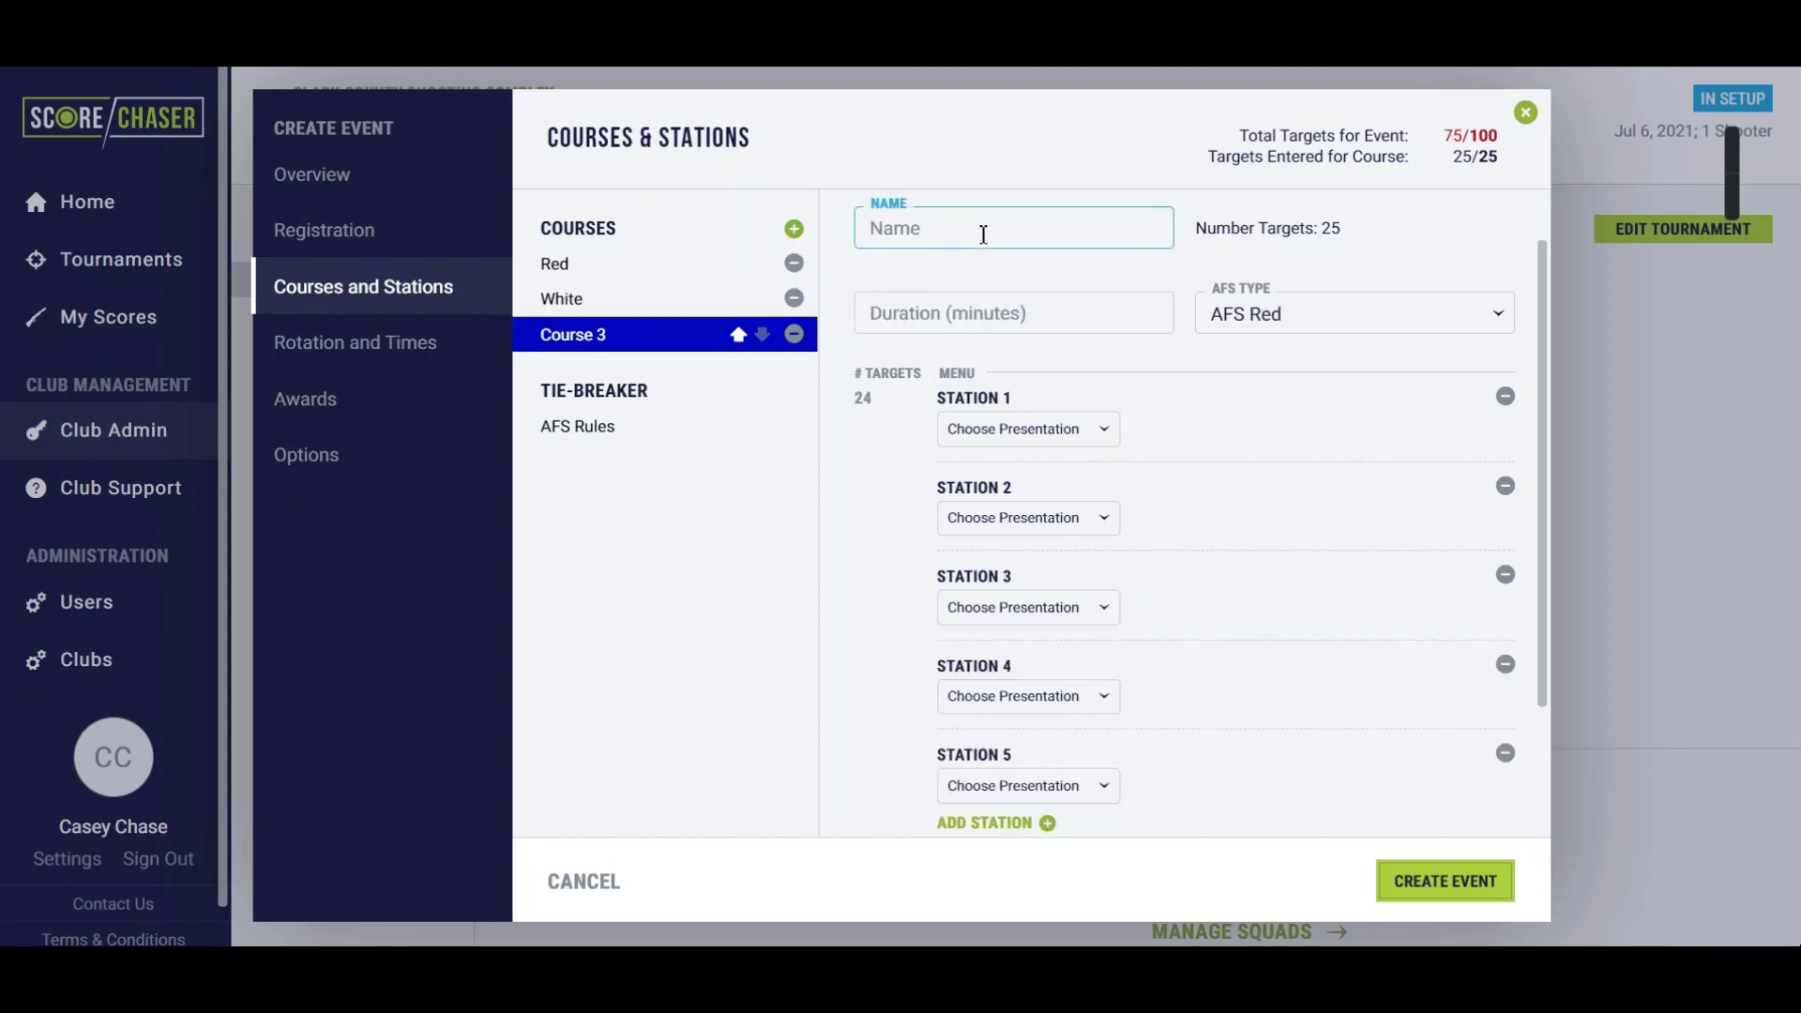
pyautogui.write('Blue')
pyautogui.press('Tab')
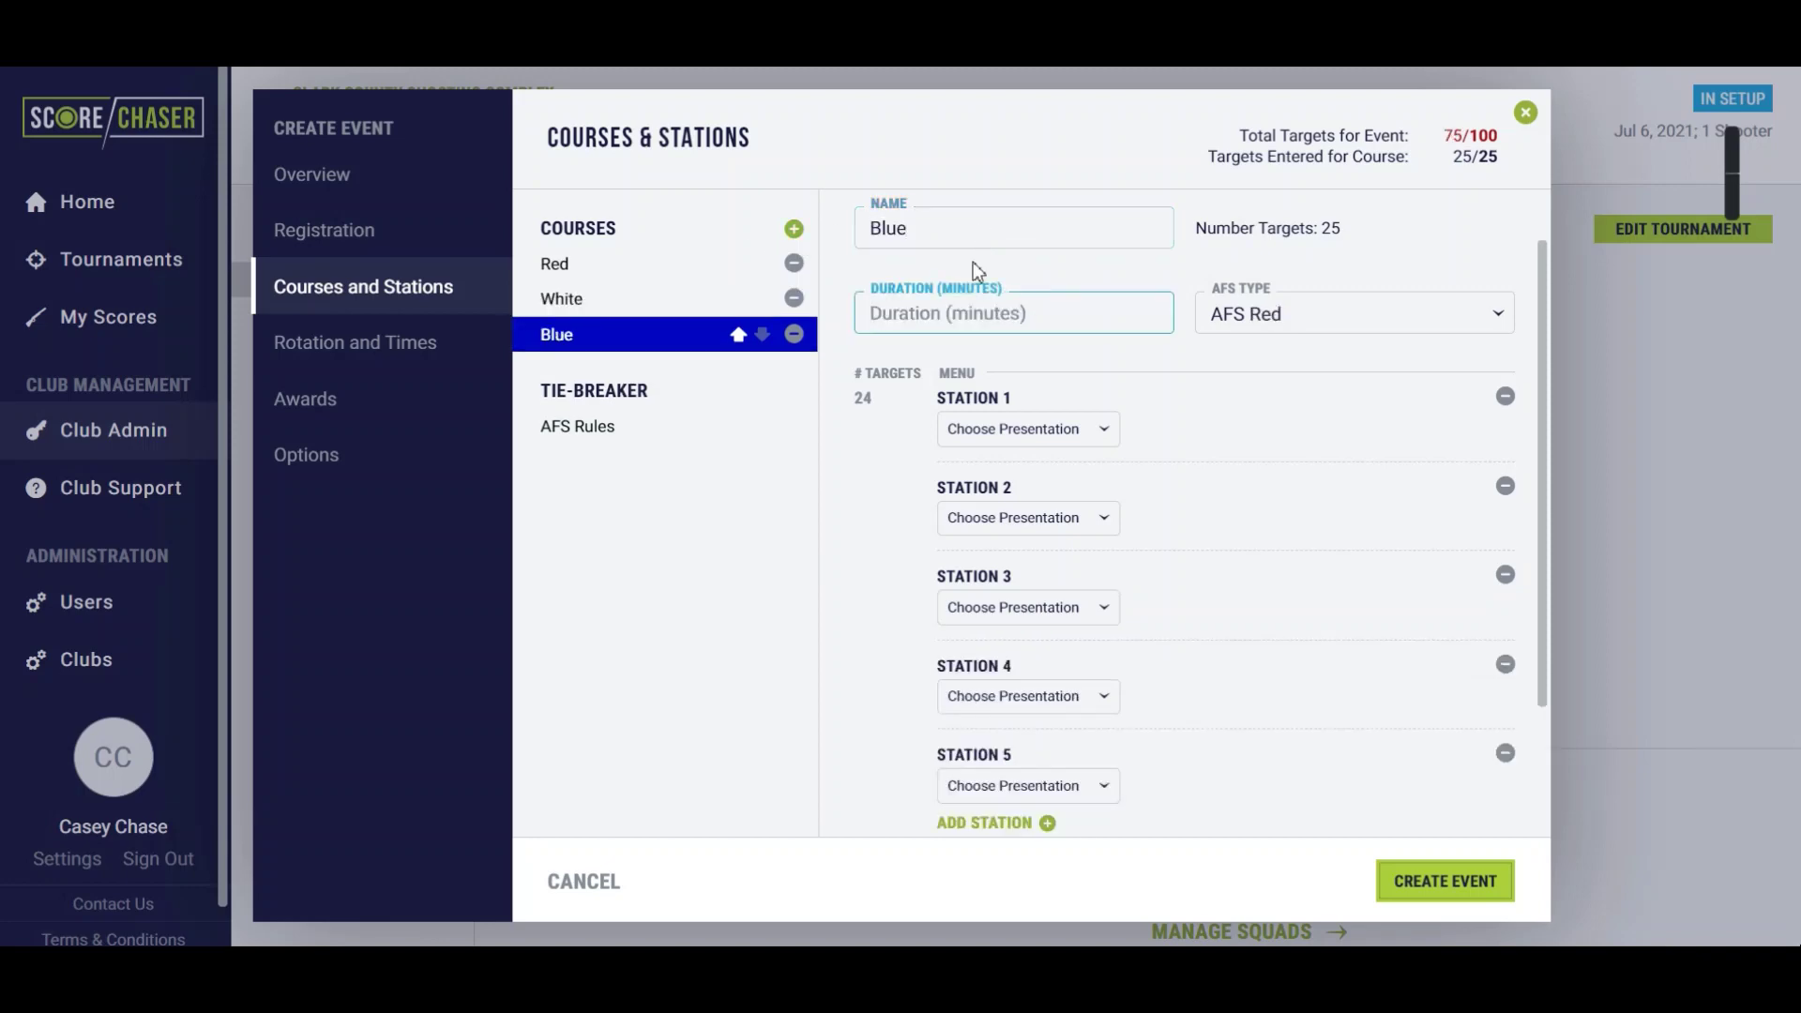
pyautogui.write('35')
pyautogui.press('Tab')
pyautogui.click(1247, 313)
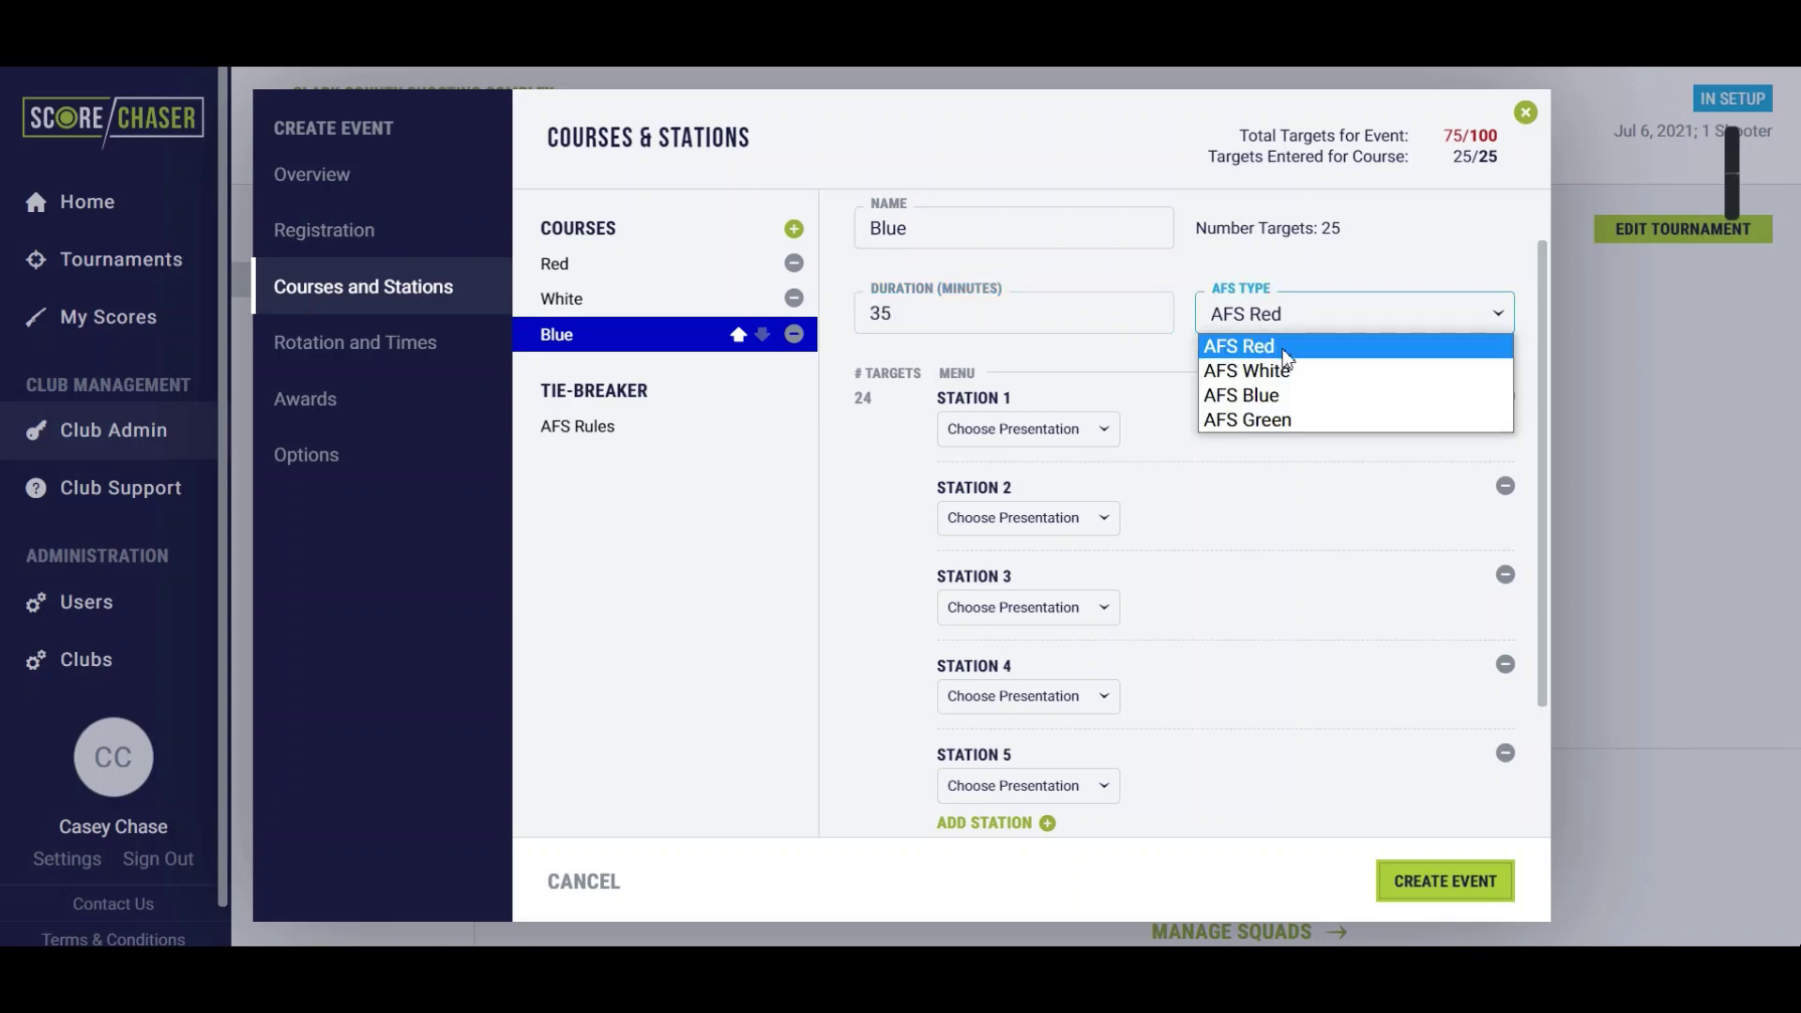
pyautogui.click(1269, 397)
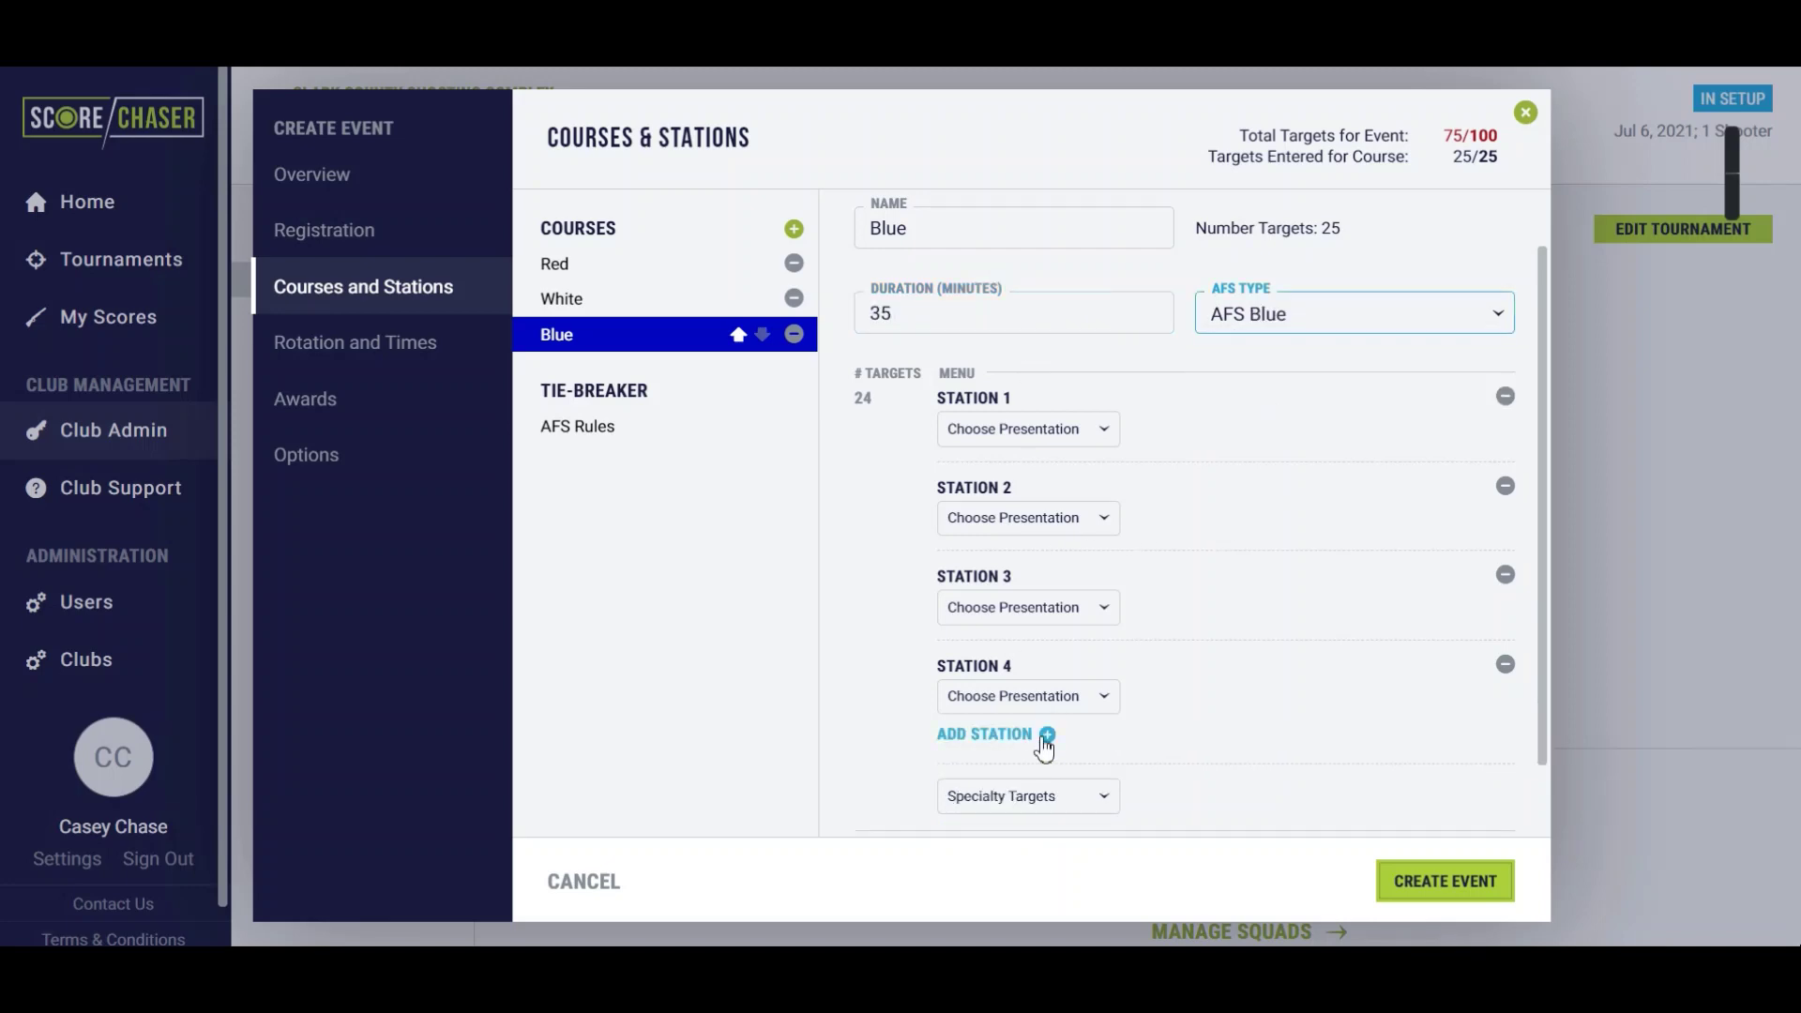
pyautogui.scroll(-2, 1164, 701)
pyautogui.scroll(-1, 1165, 700)
pyautogui.scroll(3, 1162, 699)
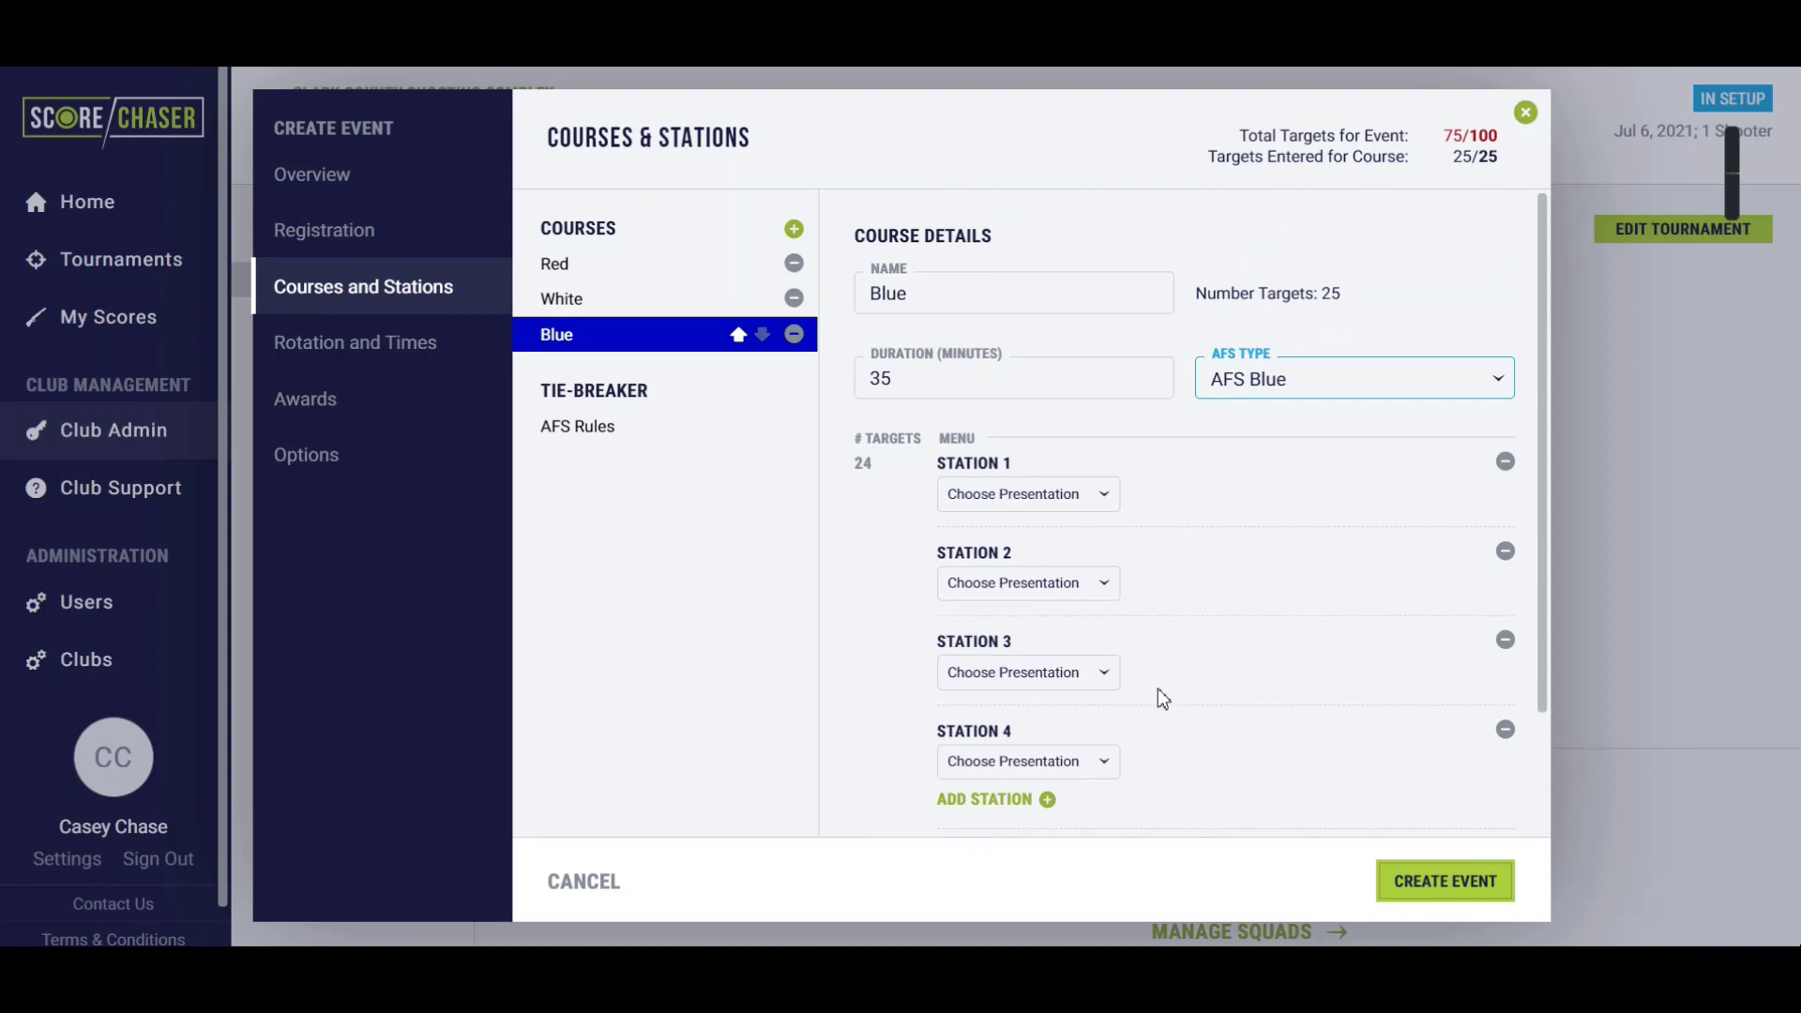
pyautogui.scroll(-3, 1159, 691)
pyautogui.scroll(3, 1158, 691)
# Set the first presentation of Station 5 on the Red course to XBird
pyautogui.click(586, 267)
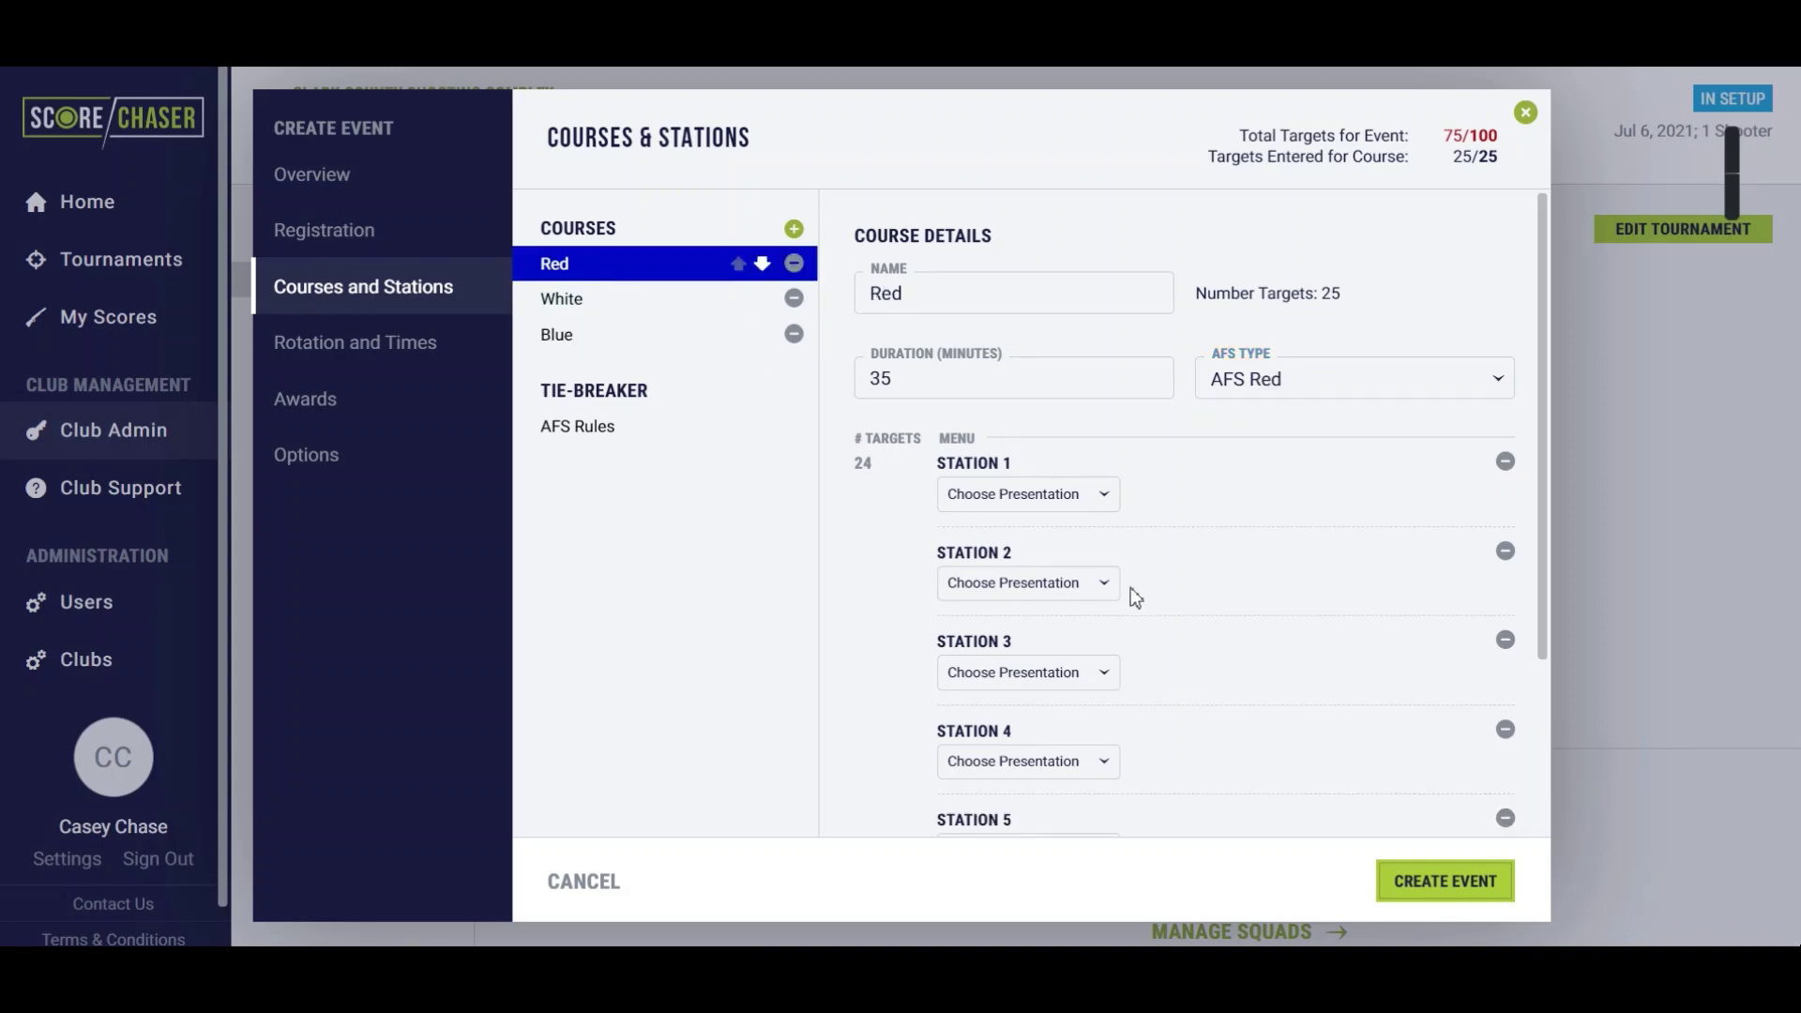
pyautogui.scroll(-2, 1079, 619)
pyautogui.click(1019, 655)
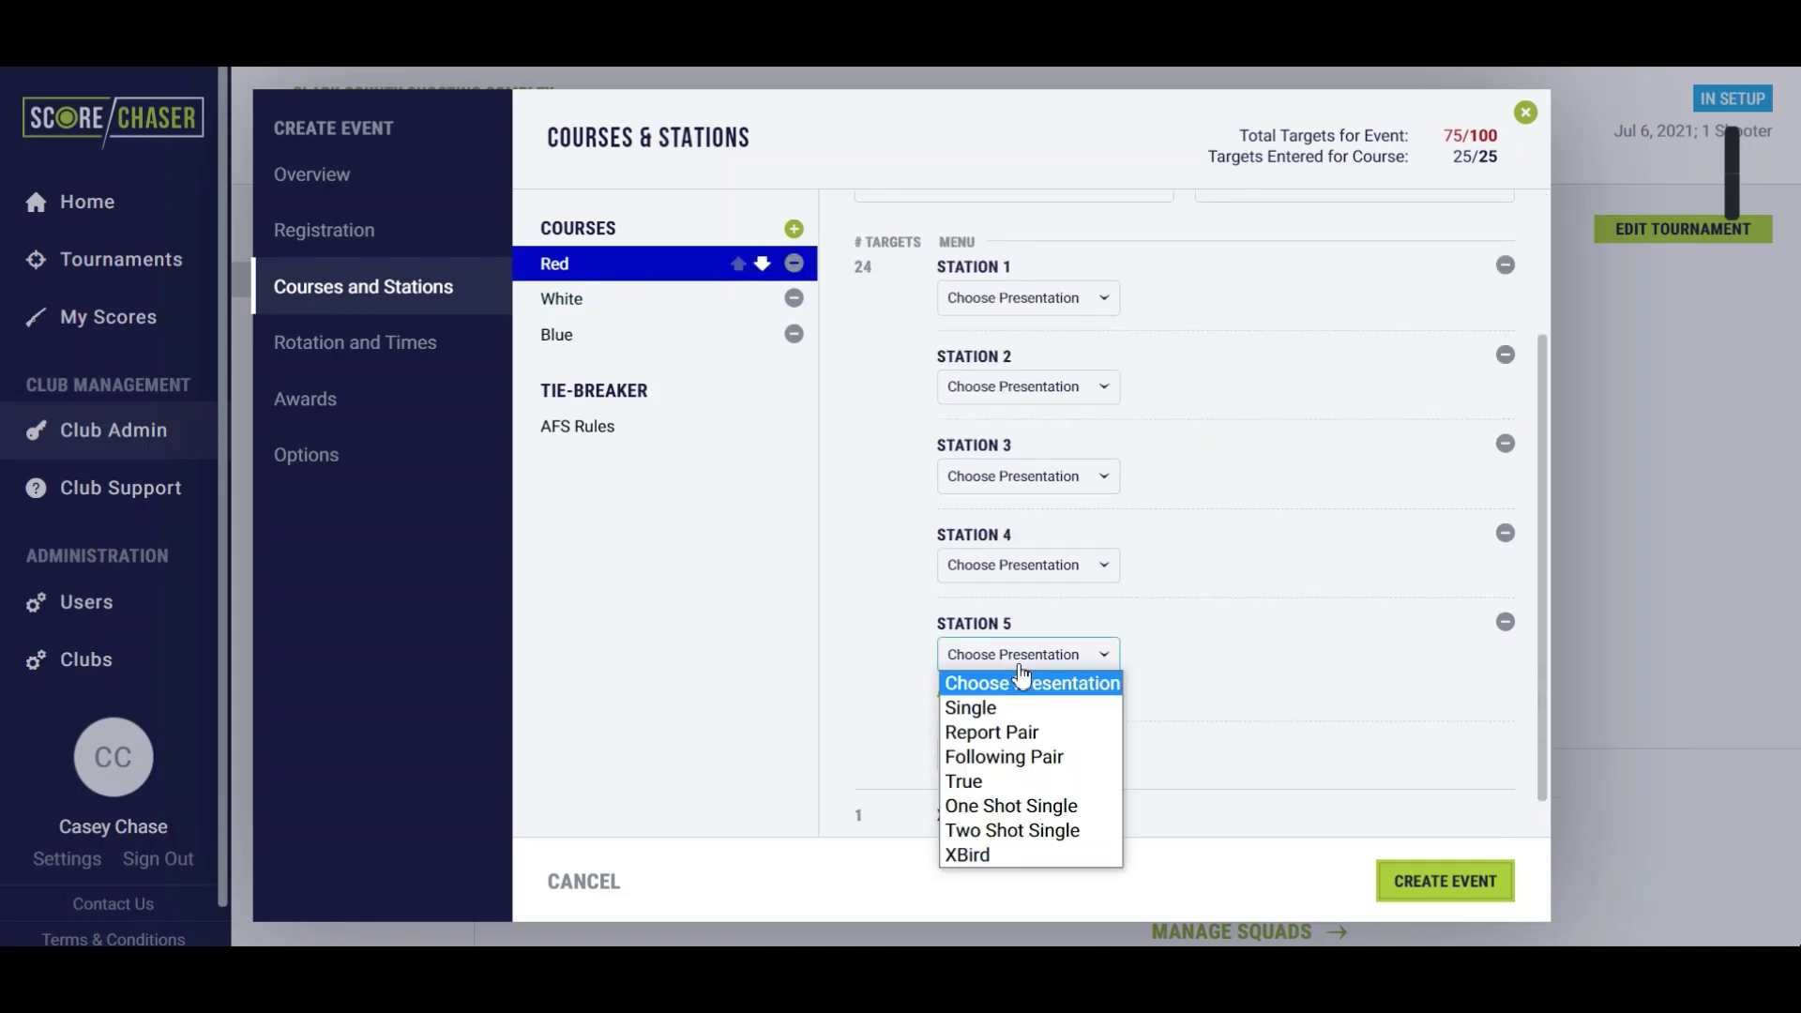
pyautogui.click(998, 858)
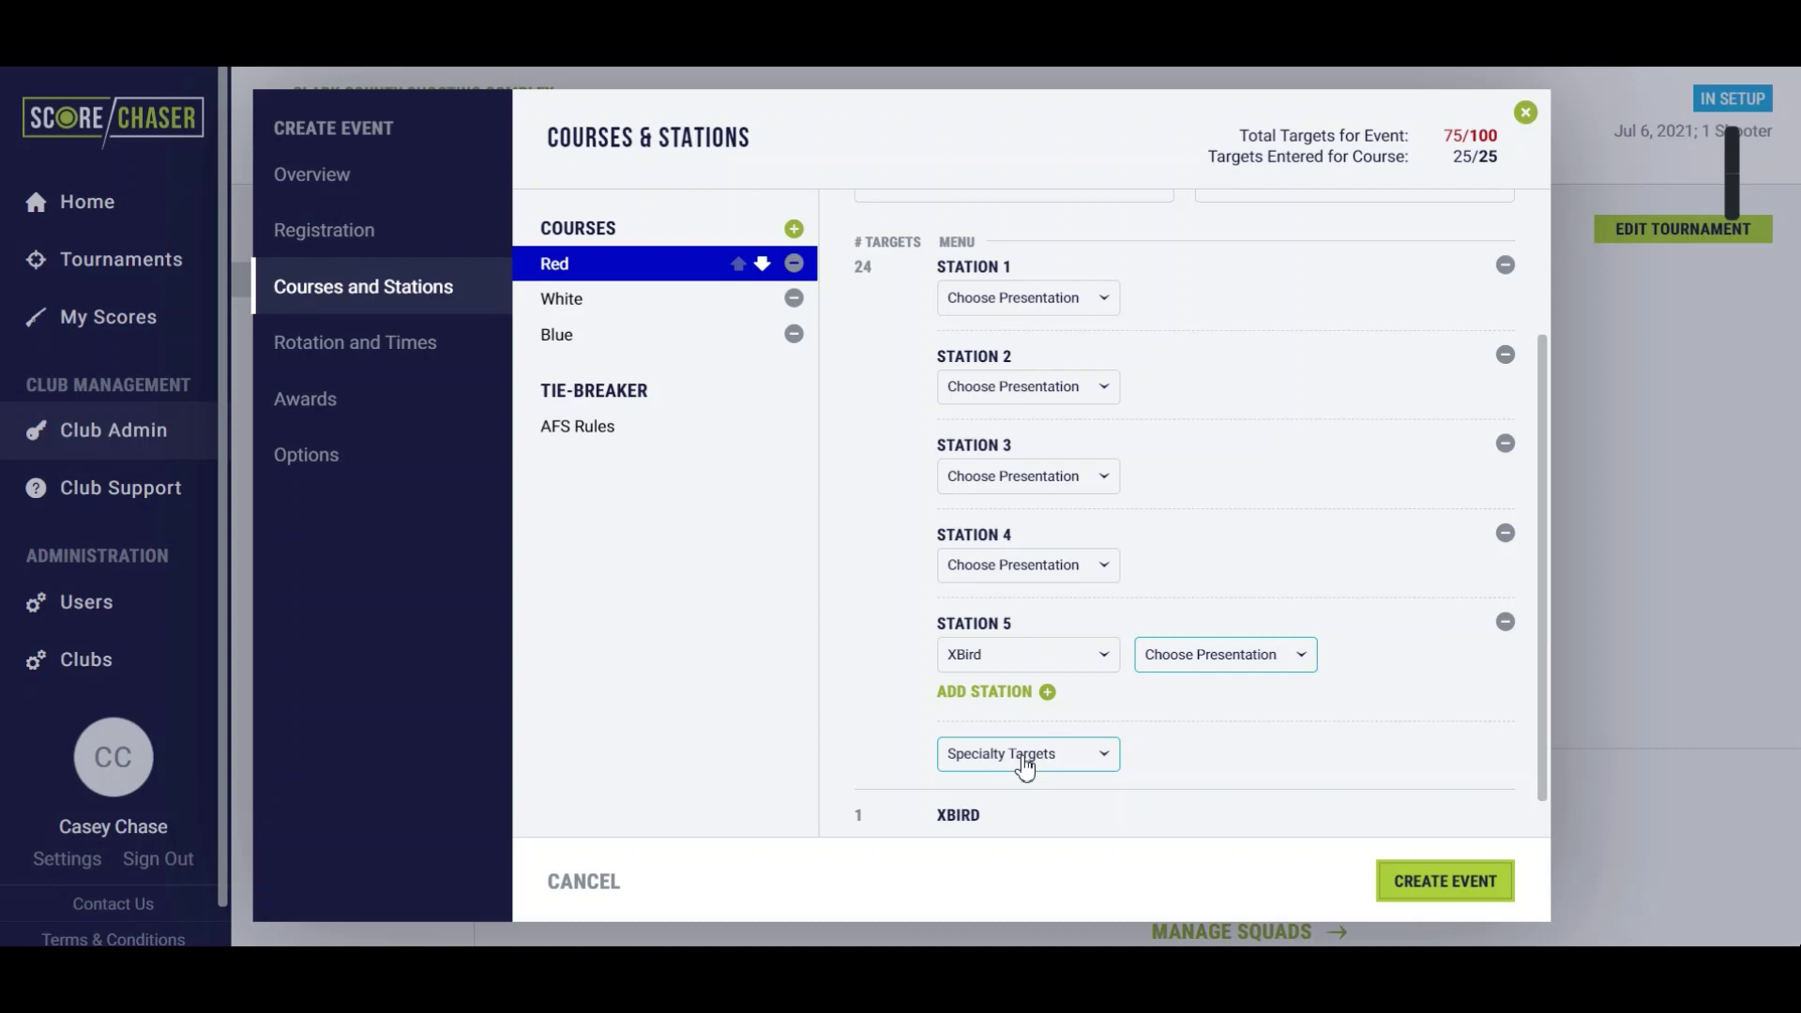
# Add a fourth course named Green with a duration of 35 minutes and AFS type AFS Green
pyautogui.click(794, 229)
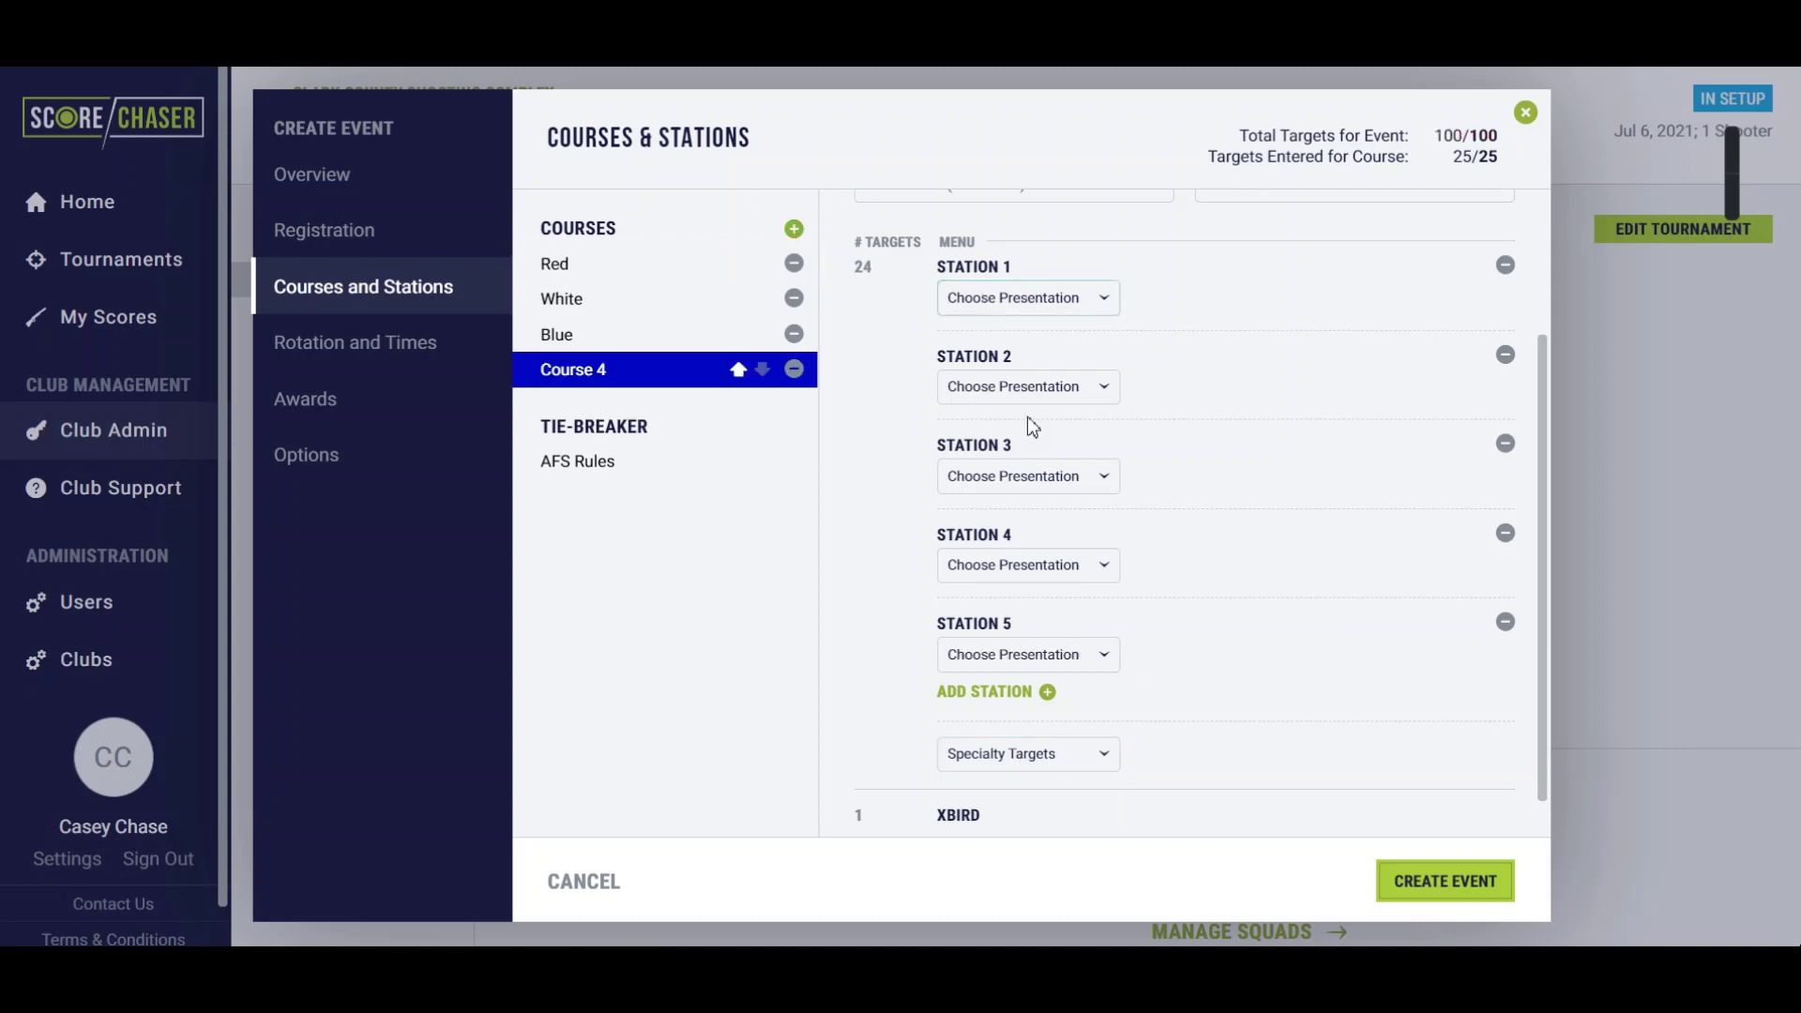
pyautogui.scroll(2, 909, 294)
pyautogui.click(909, 294)
pyautogui.write('Green')
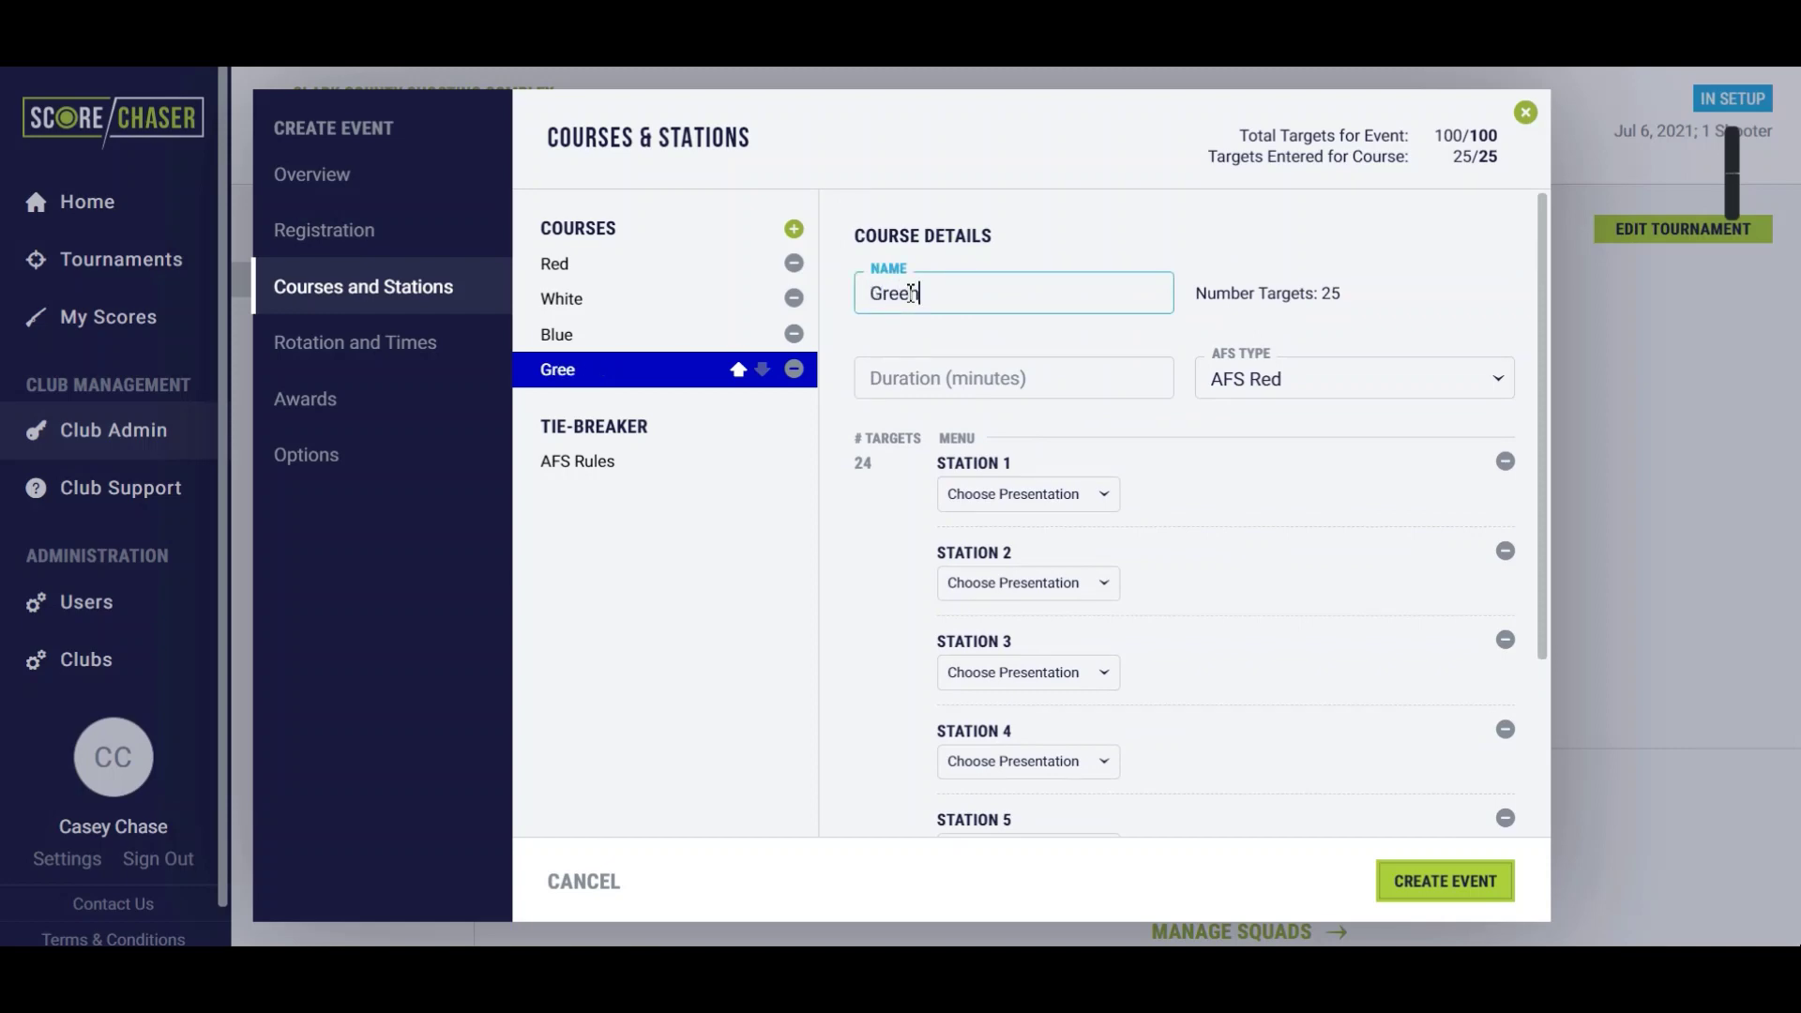
pyautogui.press('Tab')
pyautogui.write('35')
pyautogui.press('Tab')
pyautogui.click(1253, 384)
pyautogui.click(1297, 482)
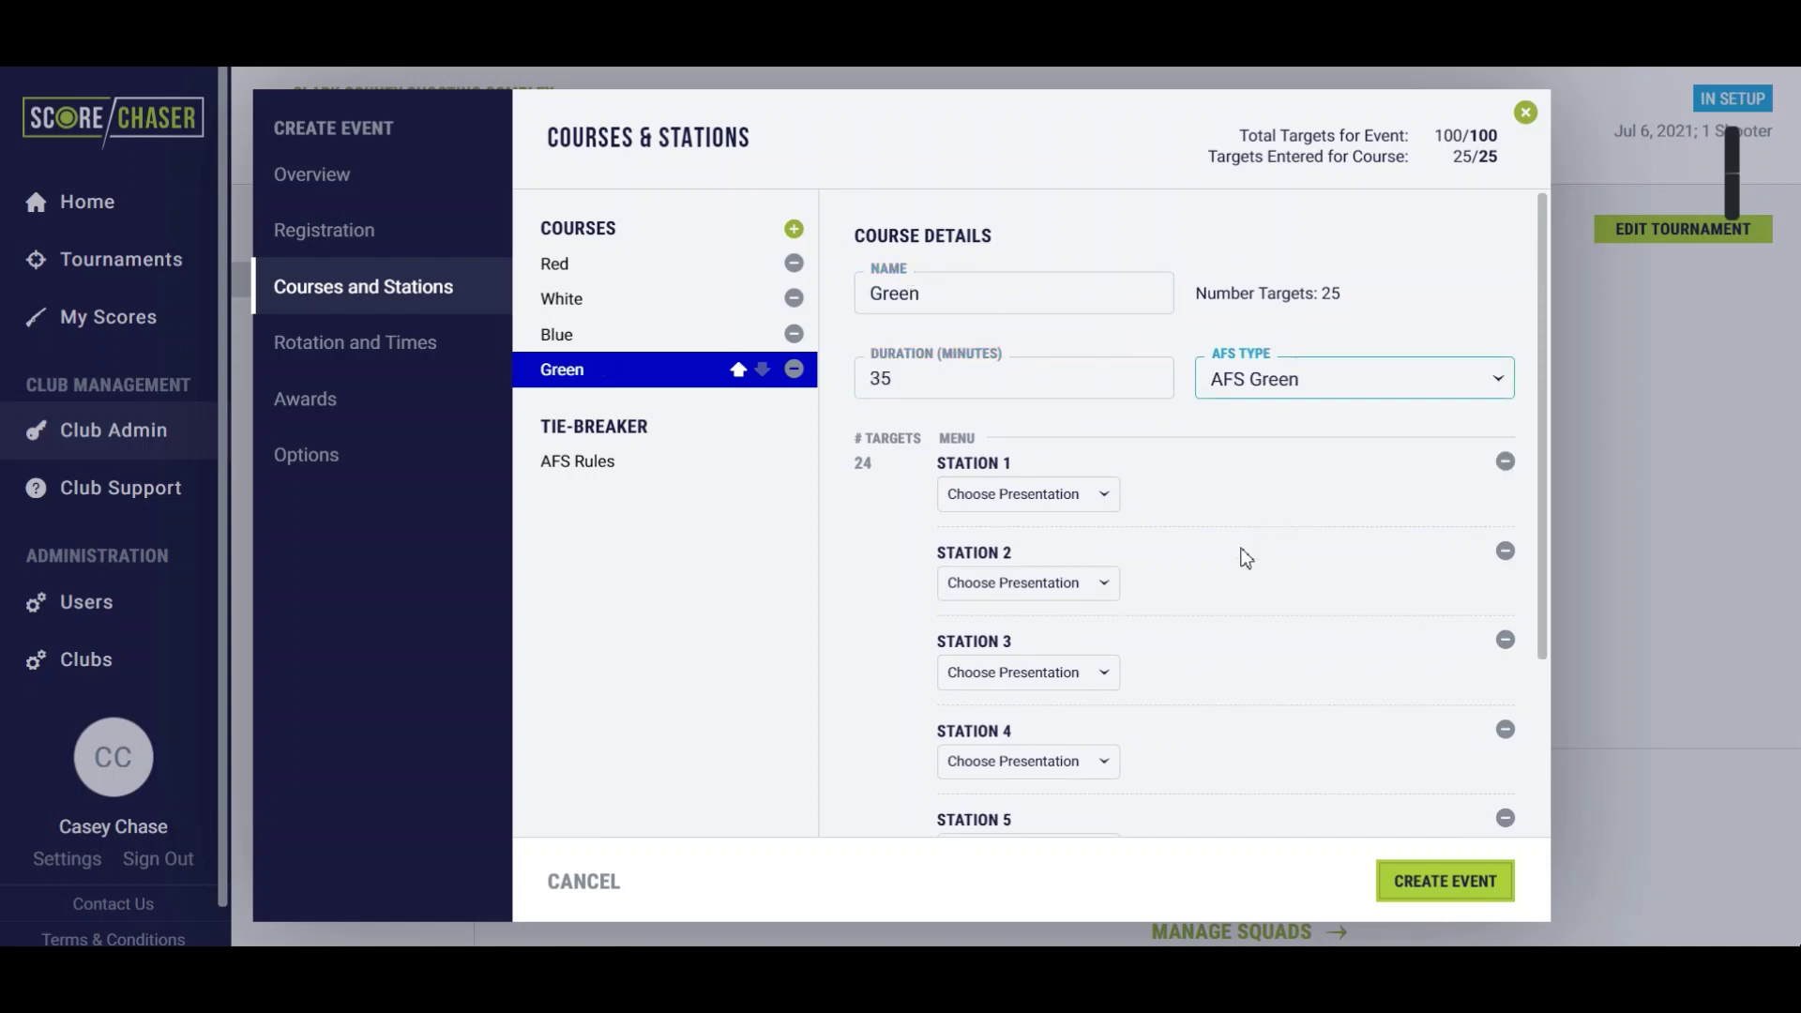
pyautogui.scroll(-2, 1238, 572)
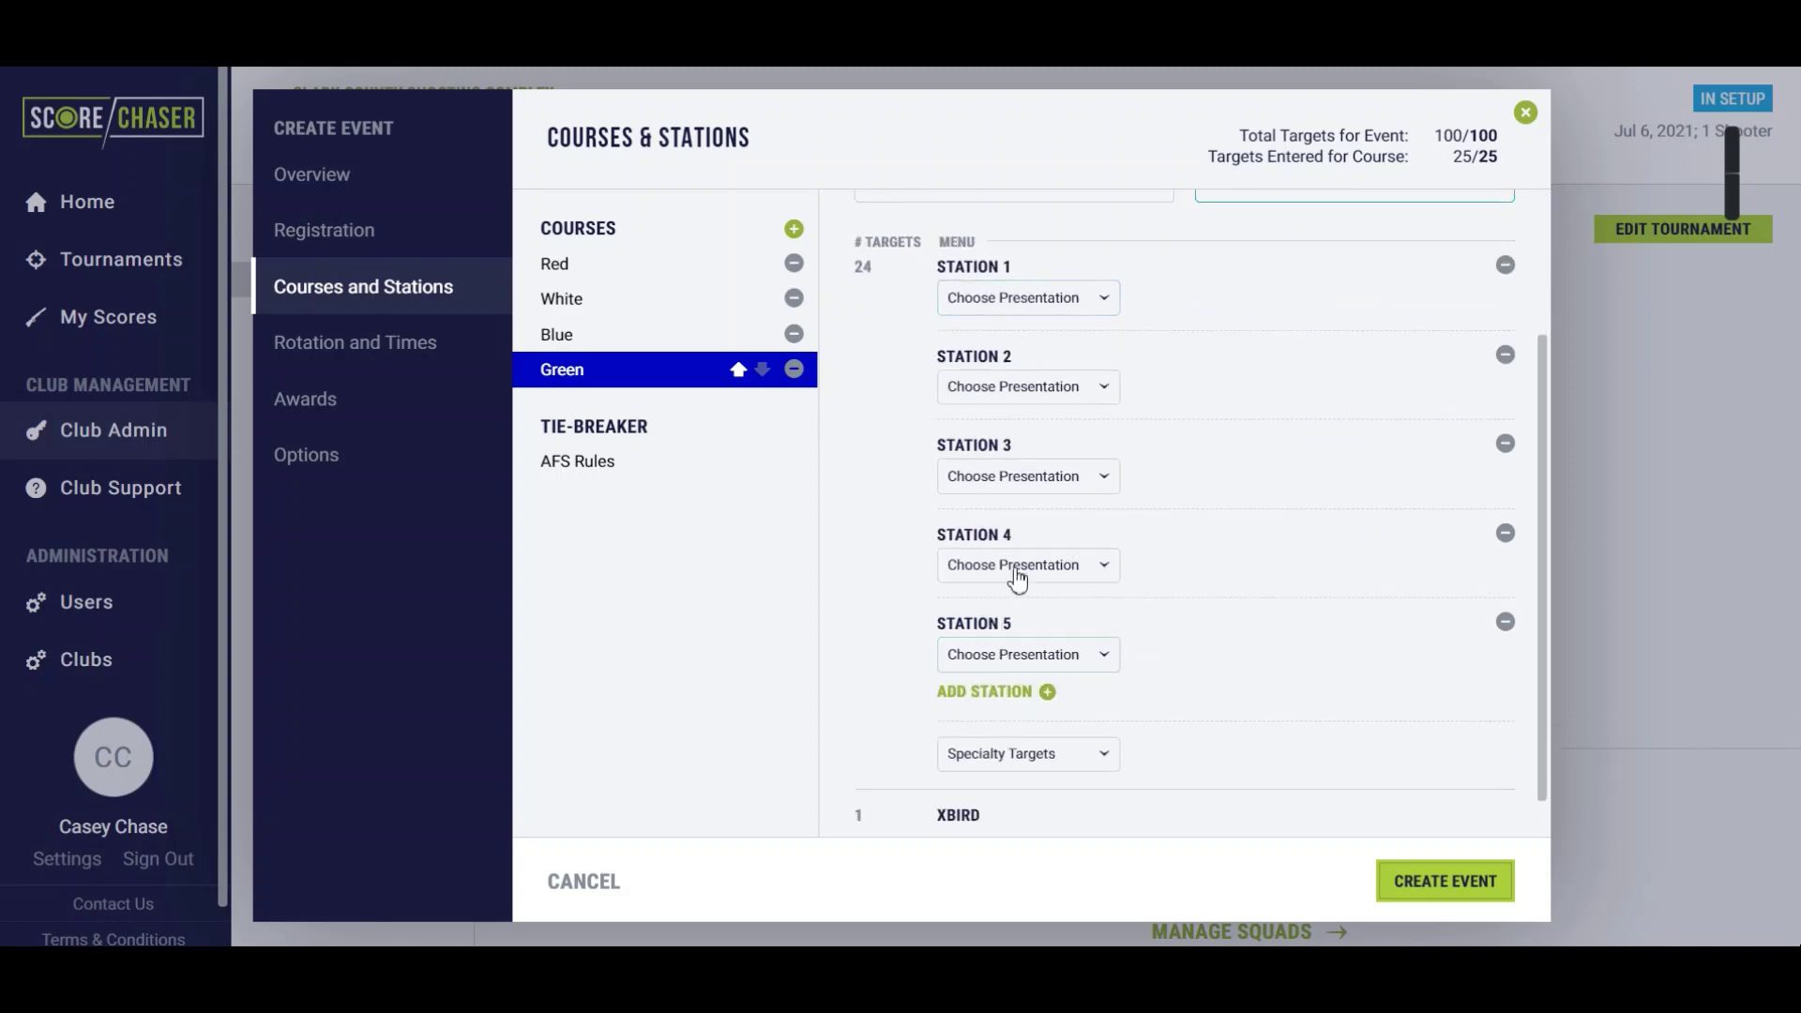
# Set the first presentation of Station 3 on the Green course to XBird and open the AFS tie-breaker rules
pyautogui.click(1036, 476)
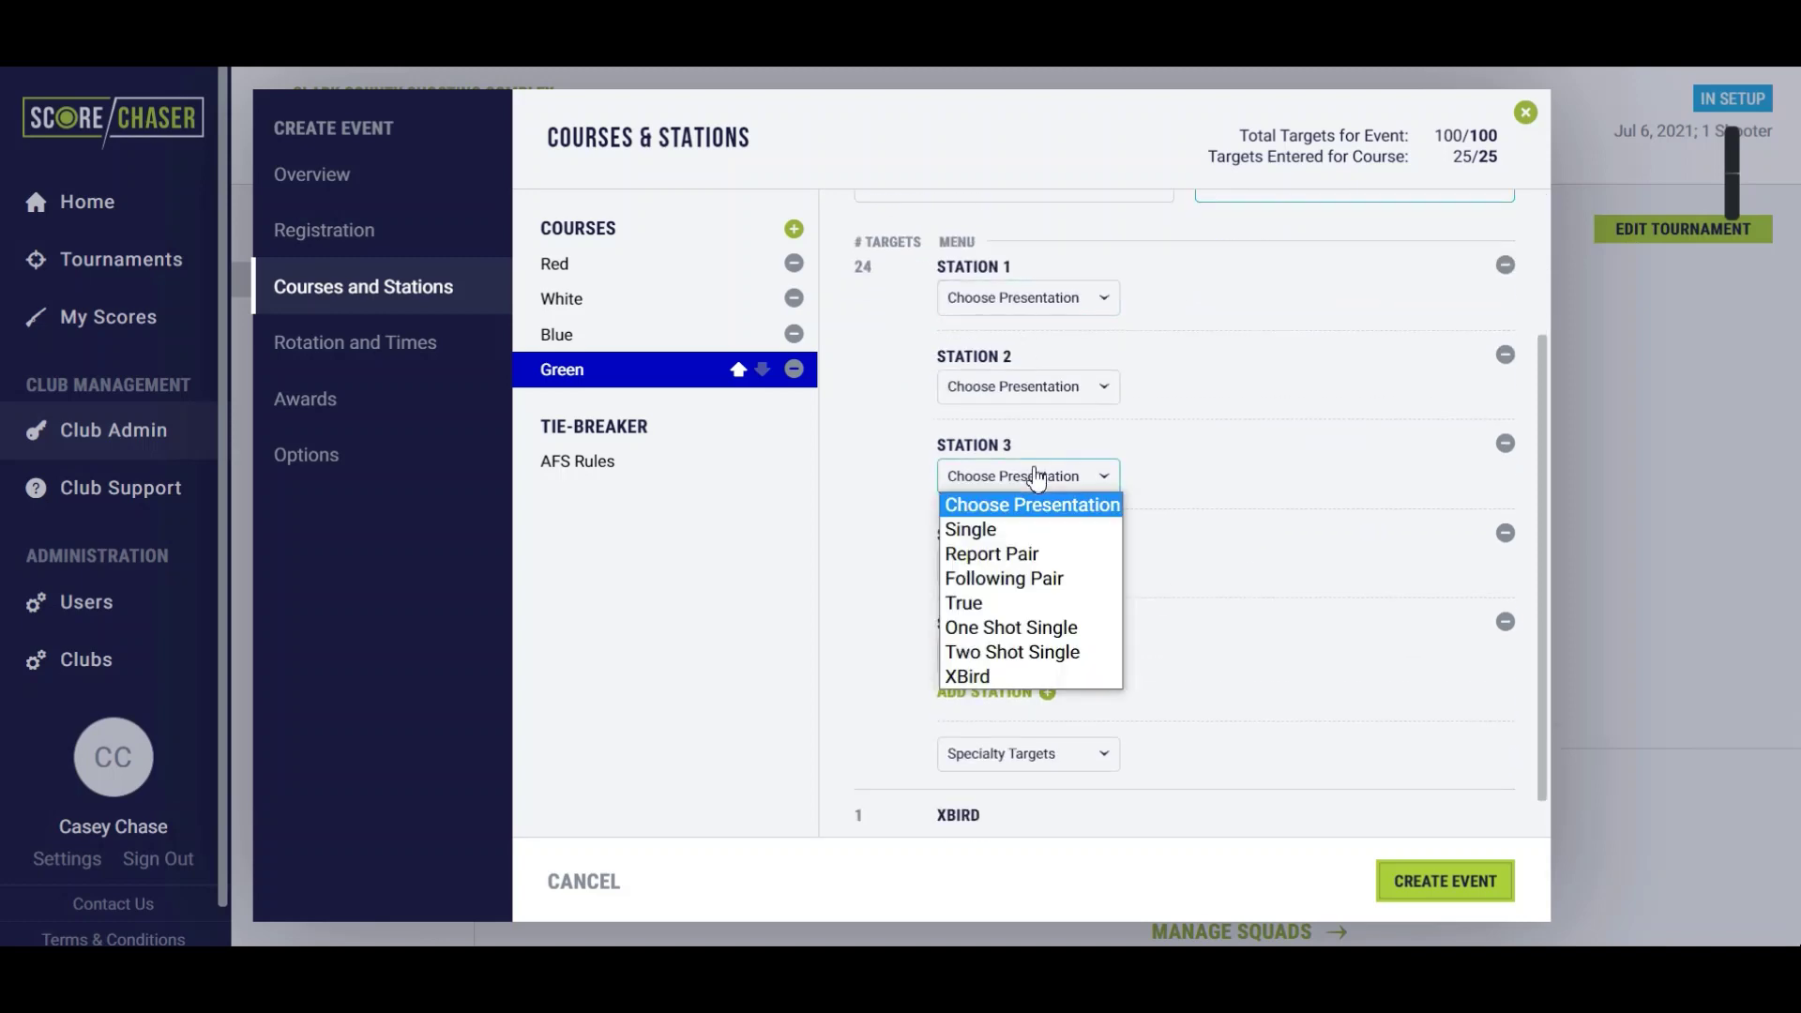
pyautogui.click(966, 677)
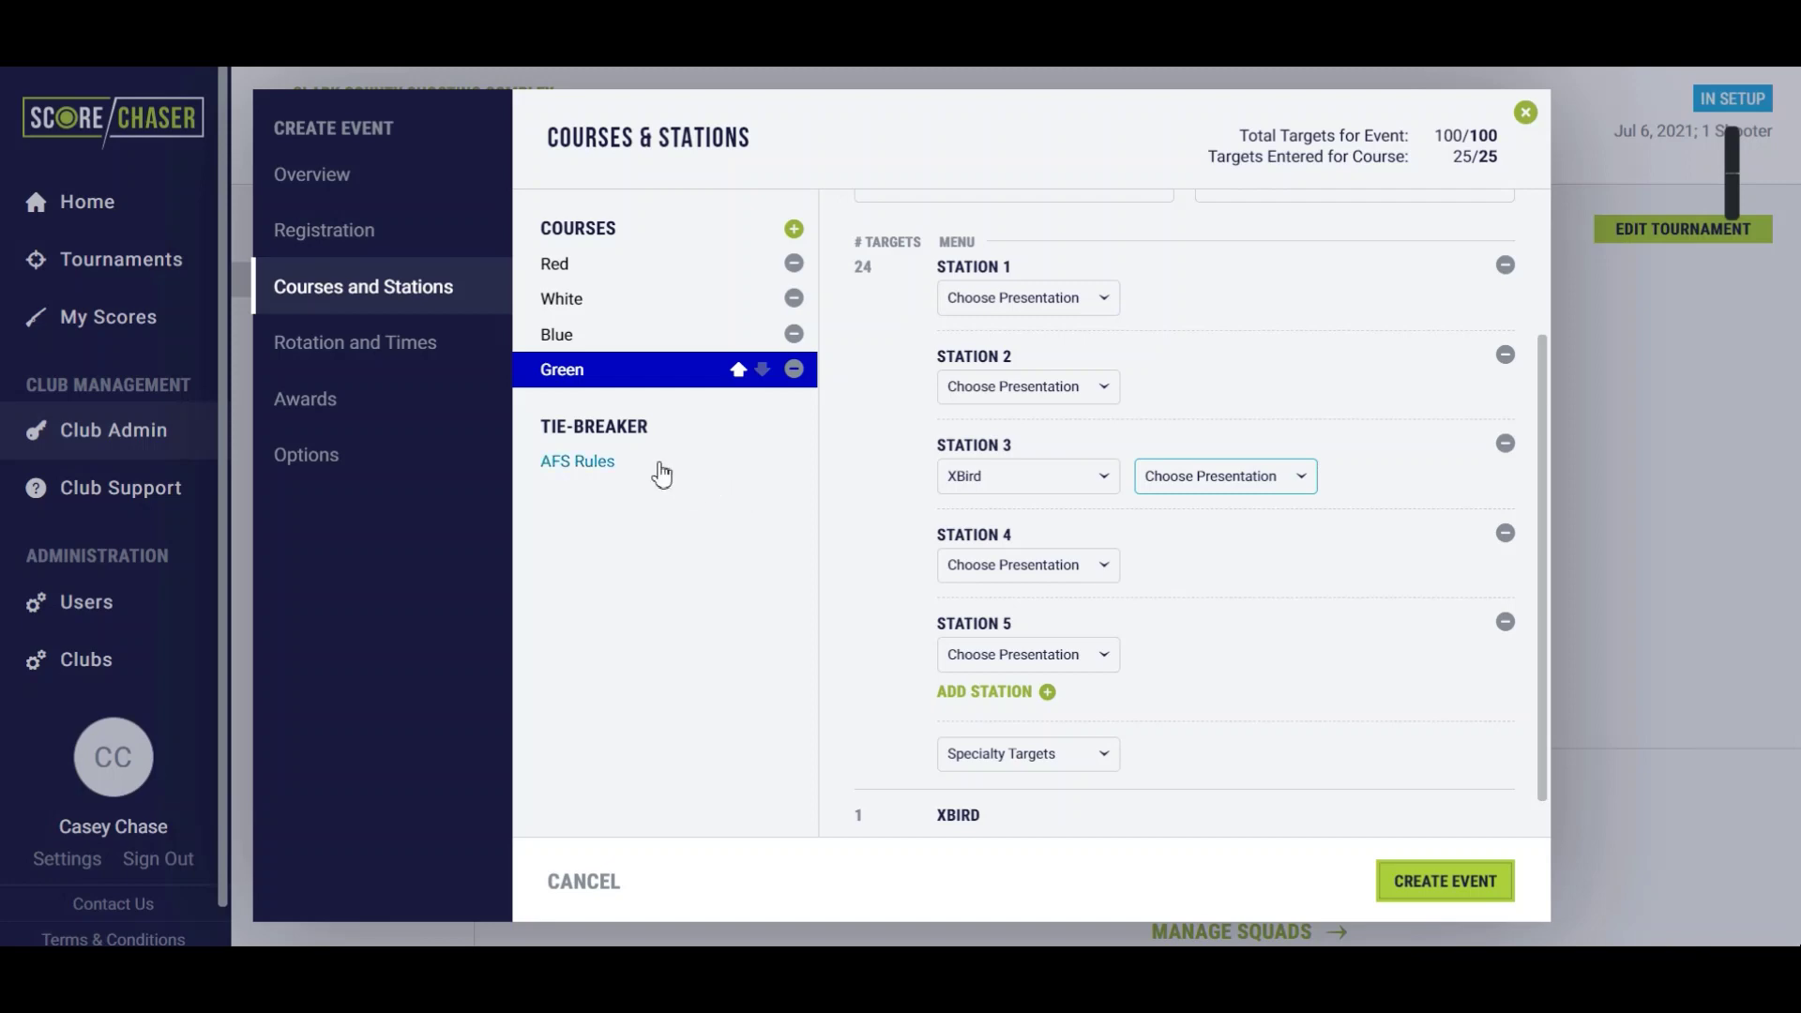
pyautogui.click(620, 466)
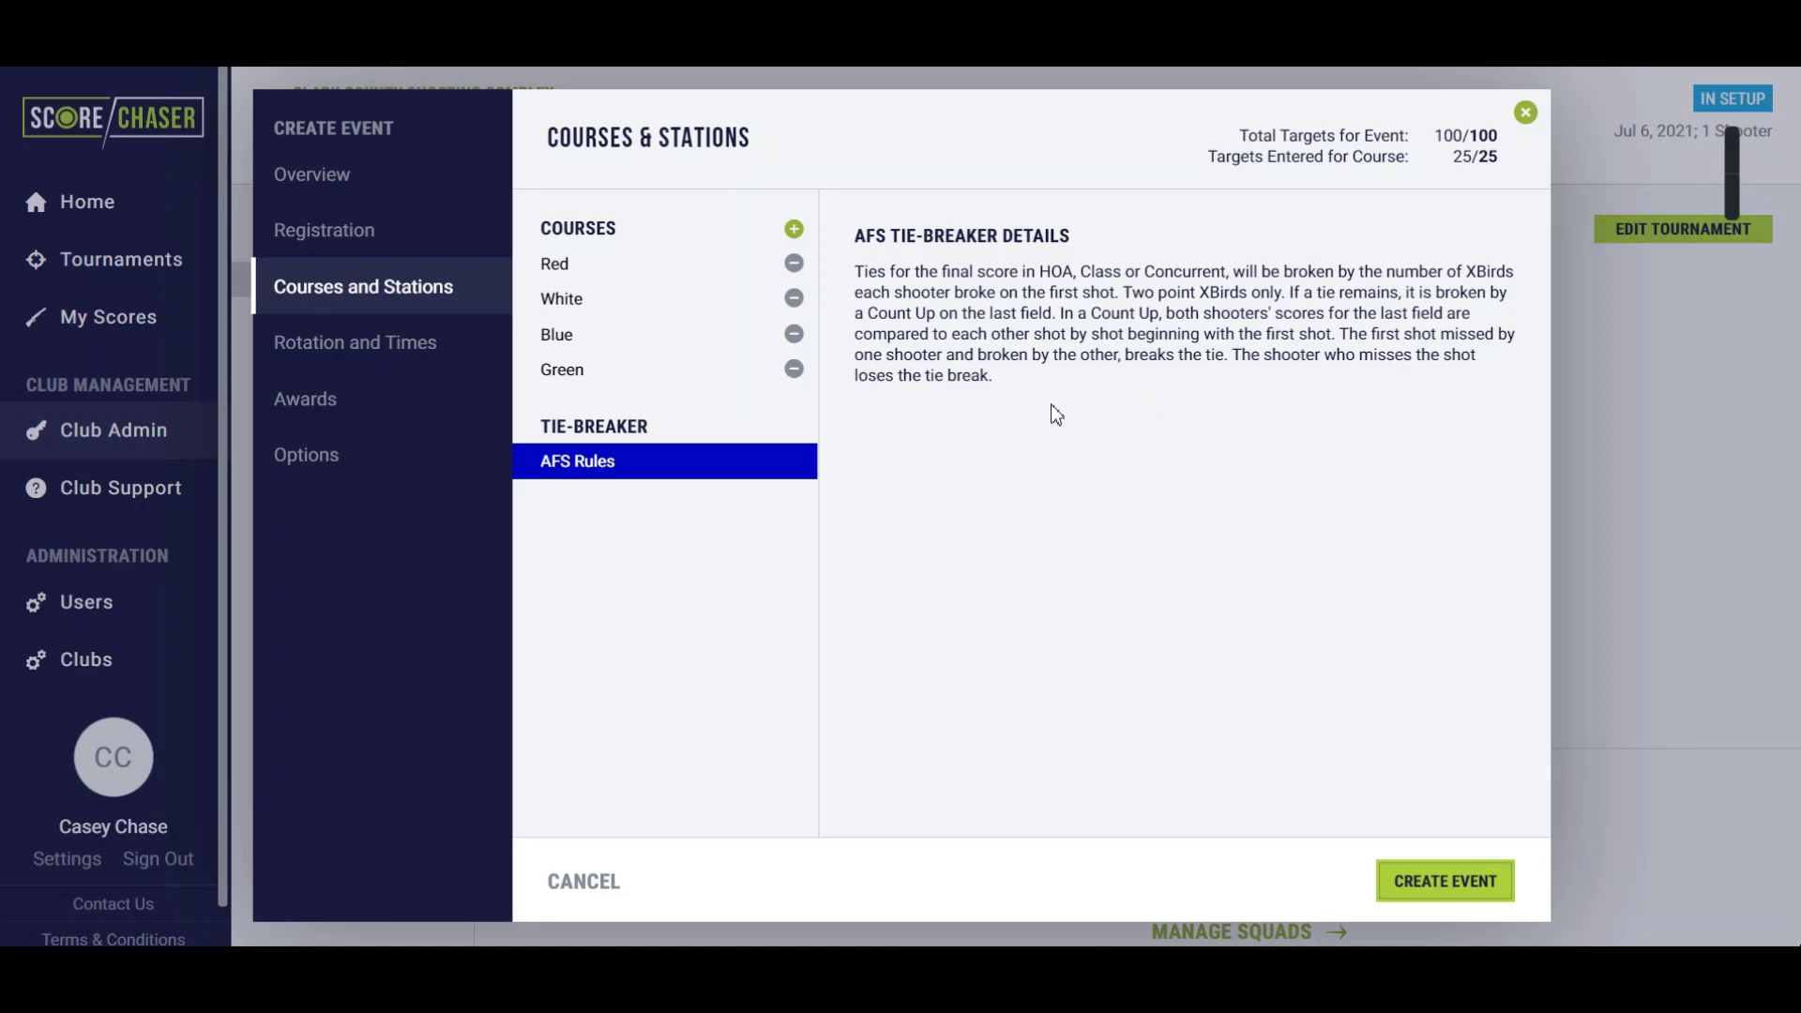
# Set the squad size to 5 and create 2 squad rotations for the event
pyautogui.click(393, 354)
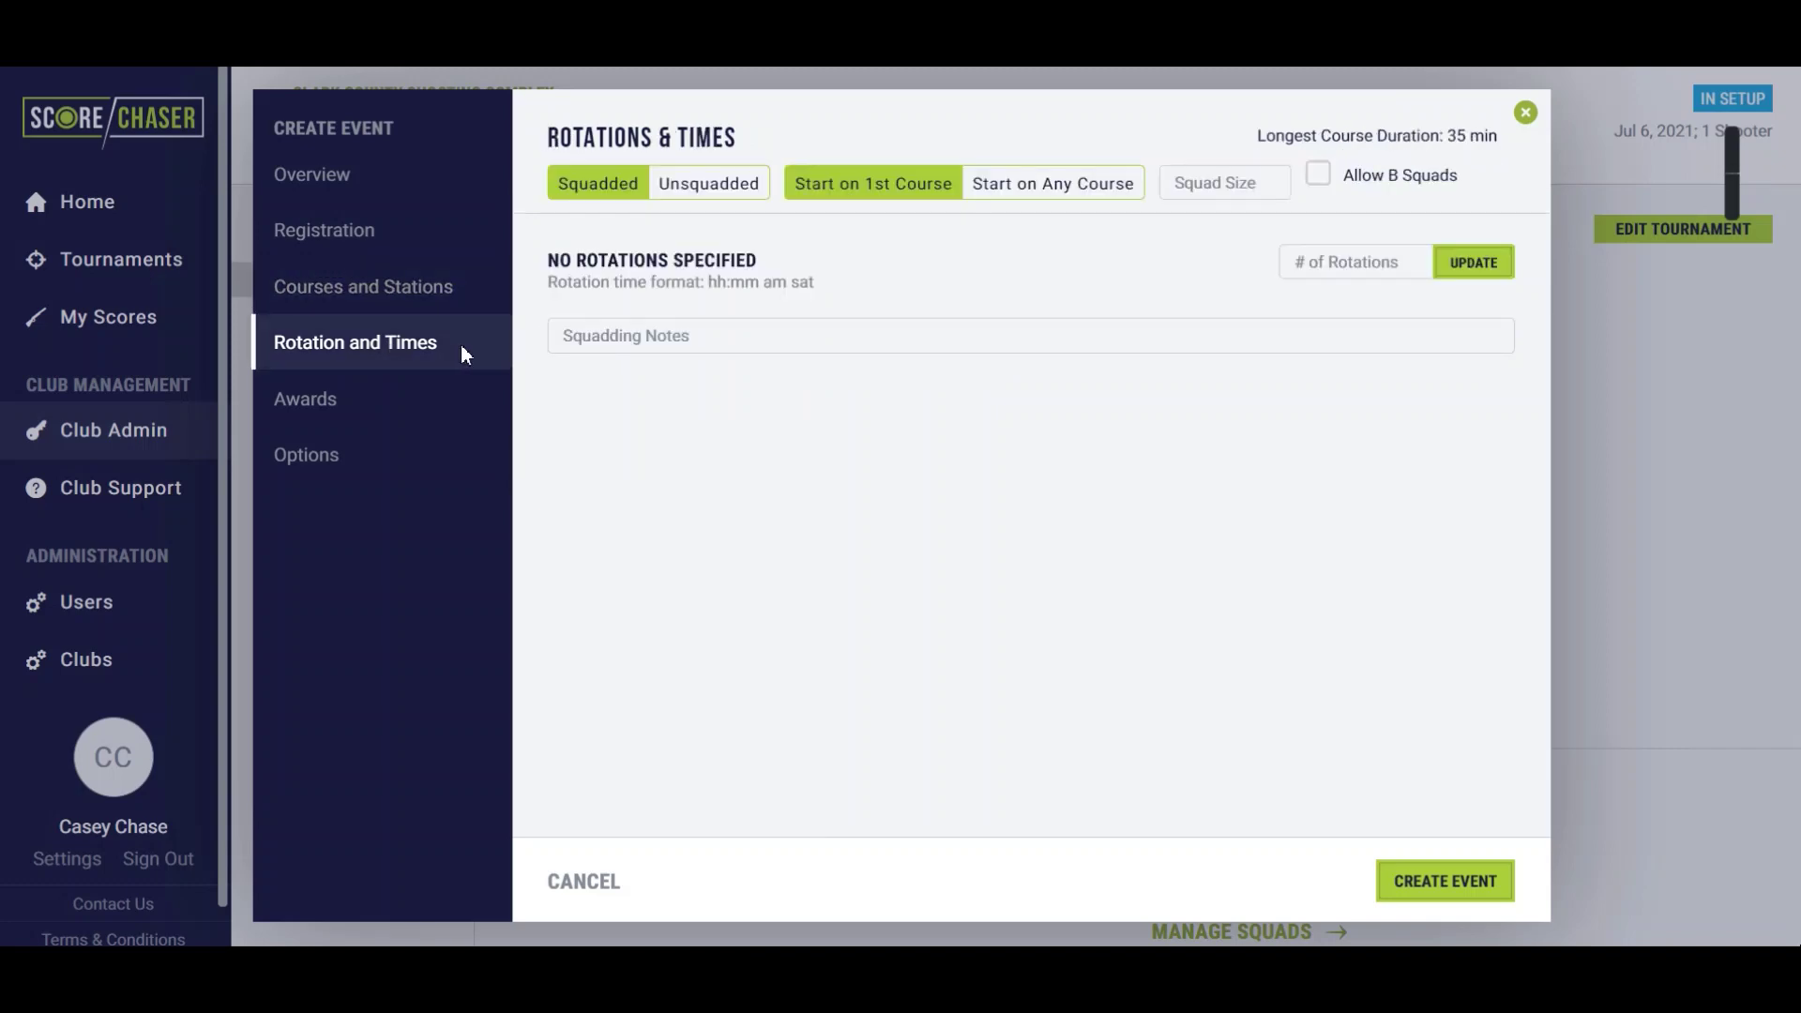
pyautogui.click(1219, 186)
pyautogui.write('5')
pyautogui.click(1351, 262)
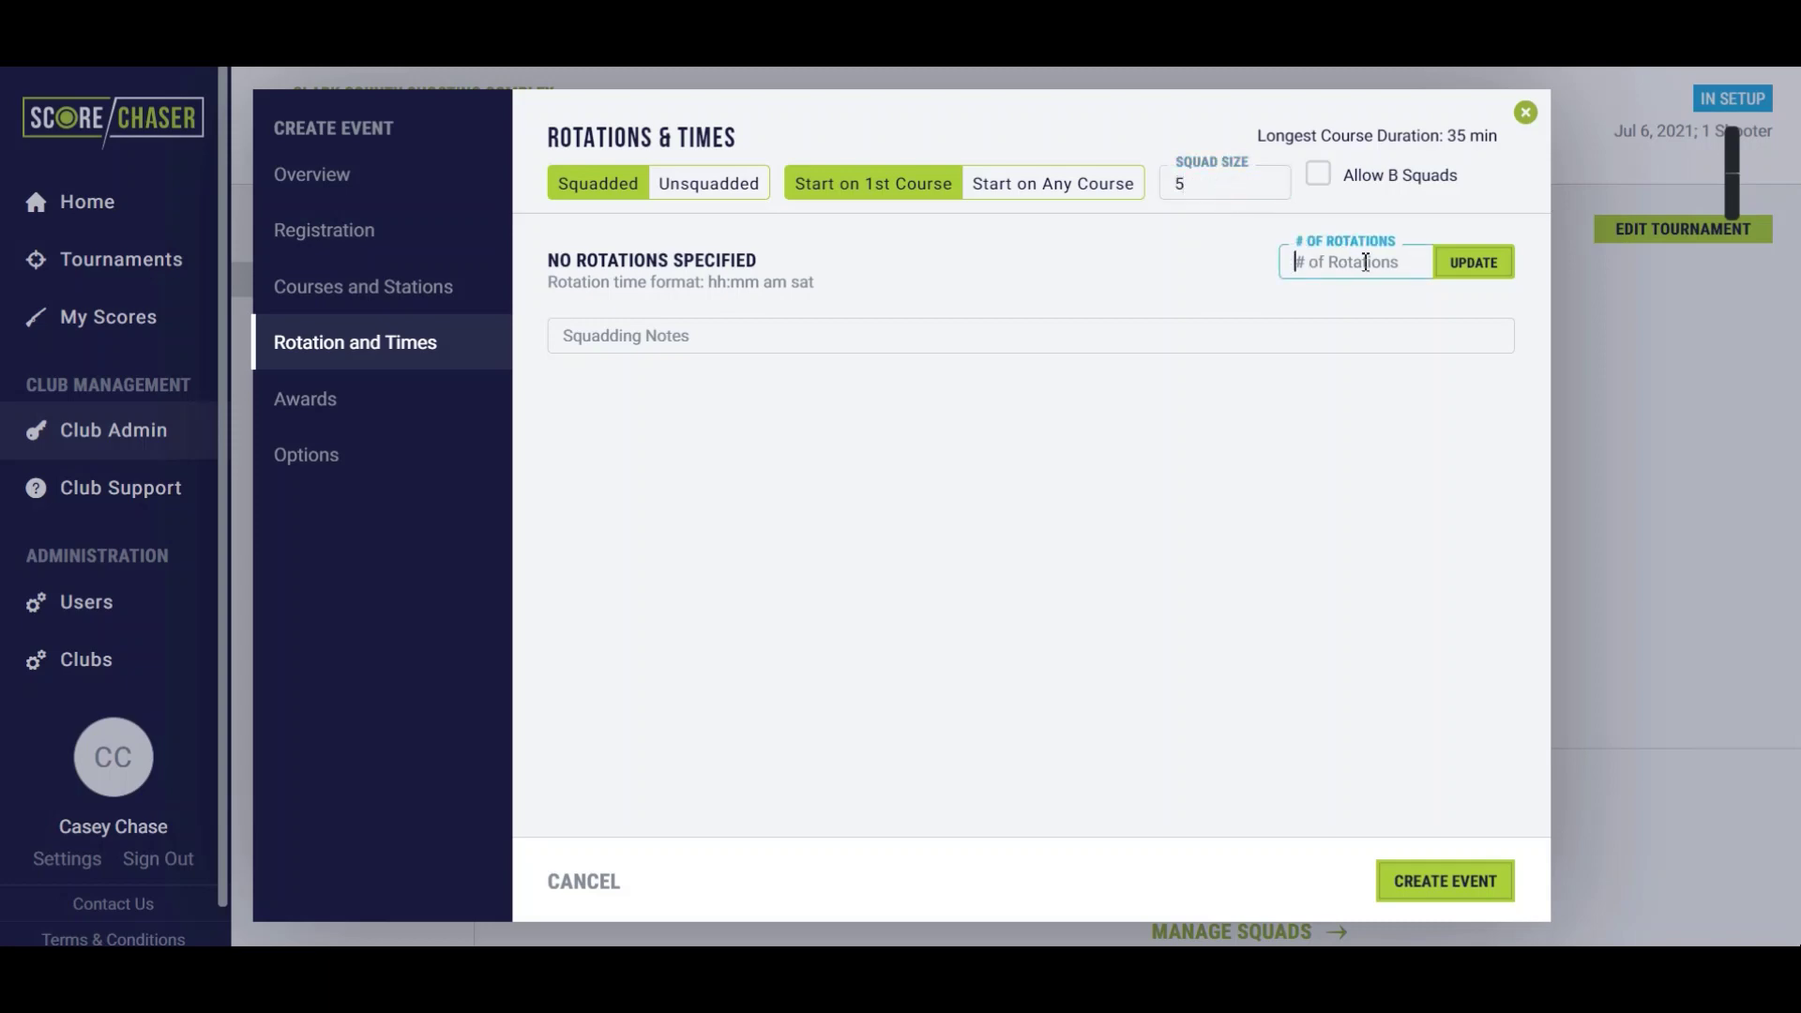
pyautogui.write('2')
pyautogui.click(1460, 263)
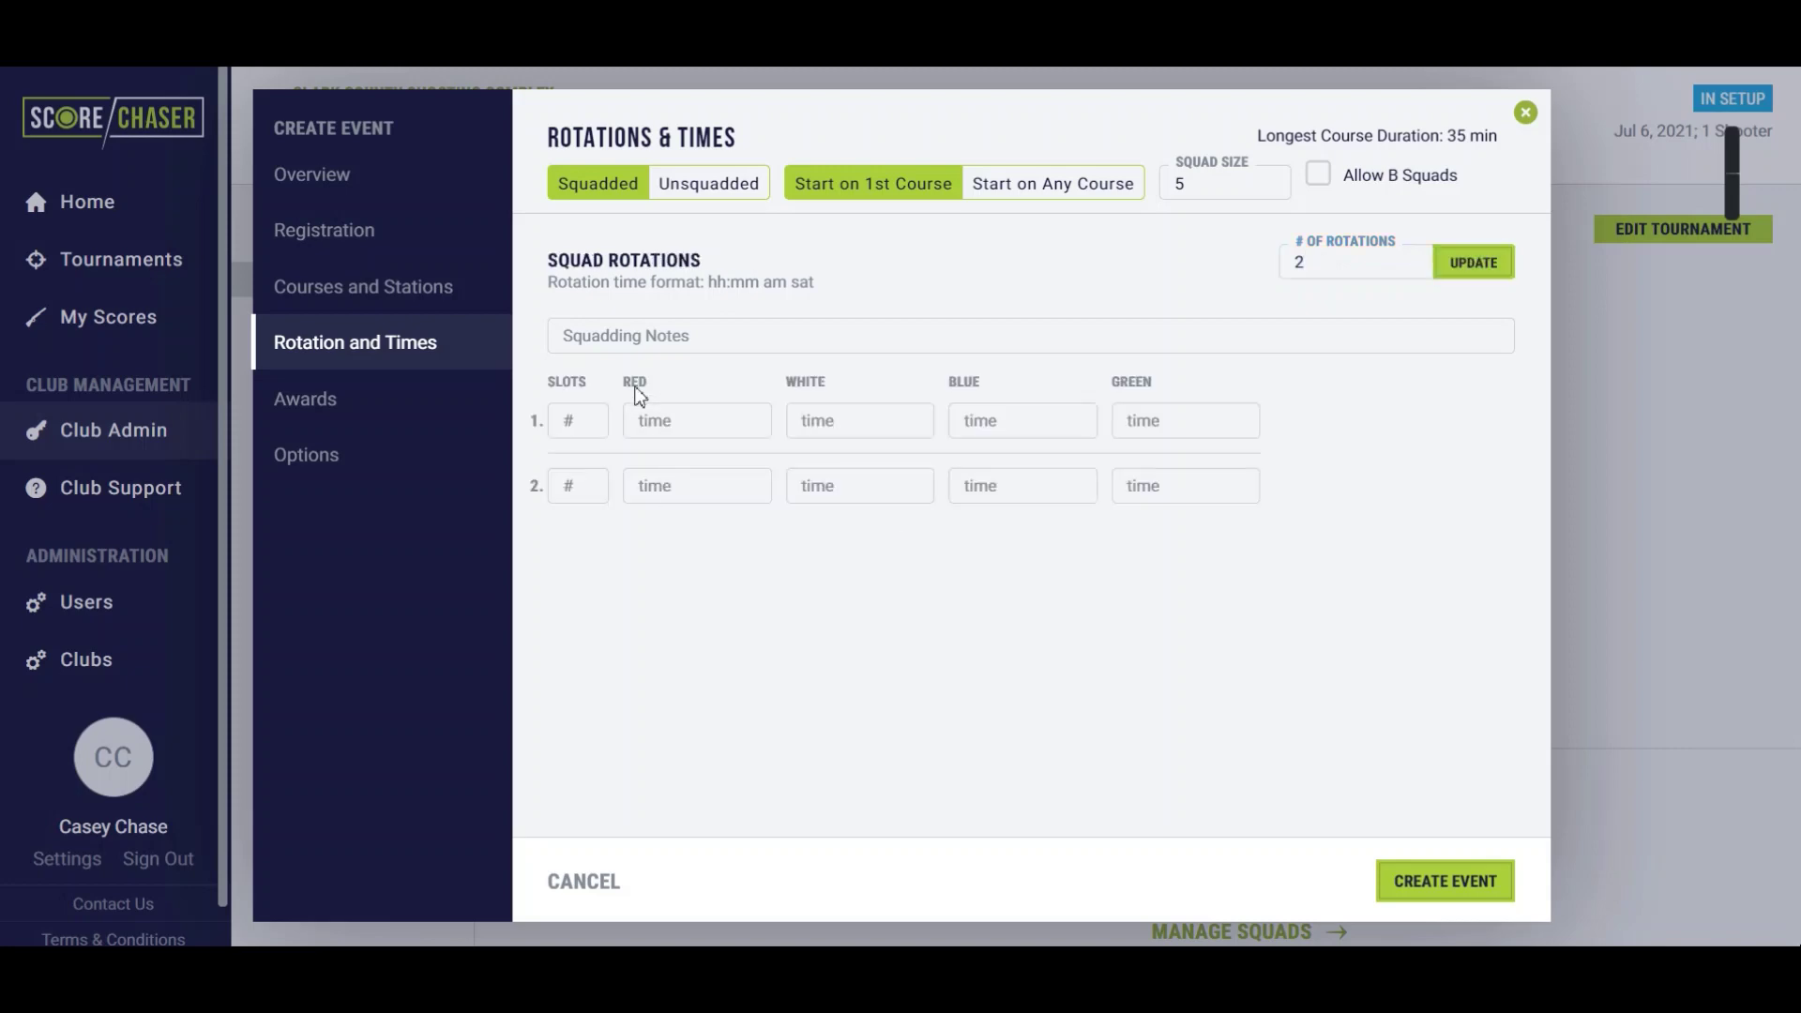
# Give both rotations 20 slots and set their Red course times to 9:00 am Sat and 1:00 pm Sat
pyautogui.click(604, 418)
pyautogui.write('20')
pyautogui.press('Tab')
pyautogui.write('20')
pyautogui.press('Tab')
pyautogui.write('9:00 am Sat')
pyautogui.press('Tab')
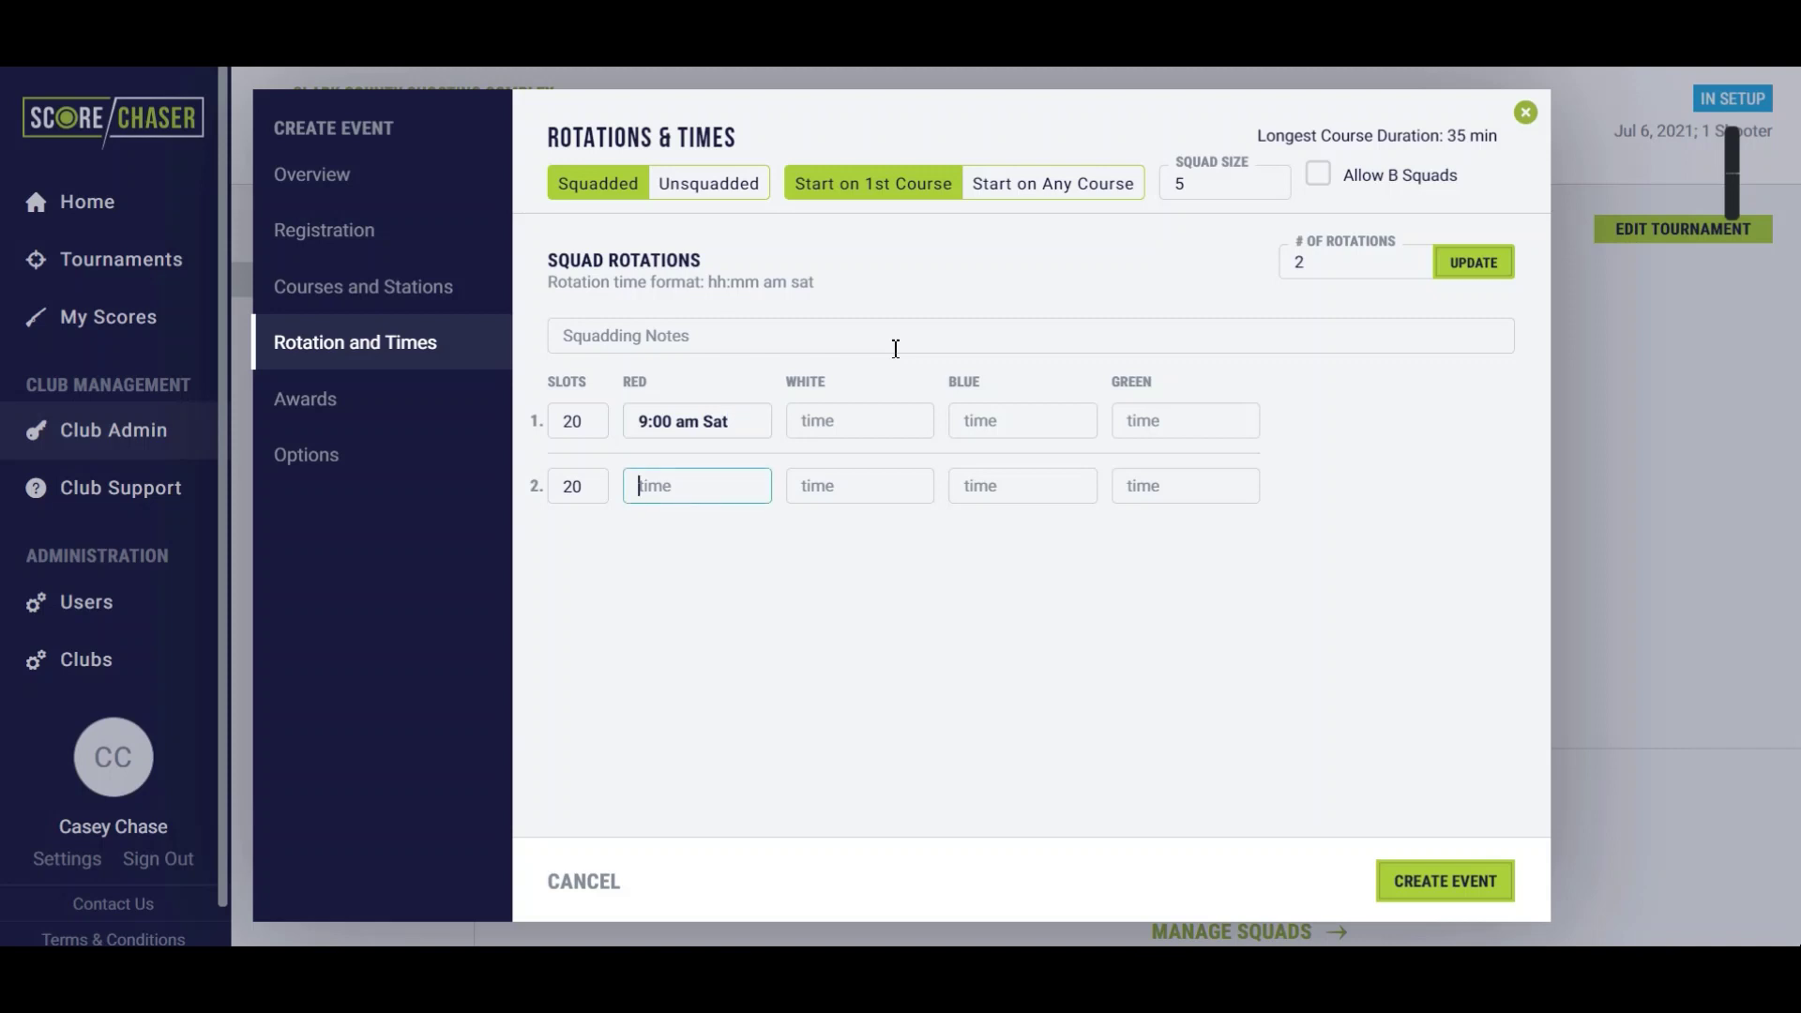
pyautogui.write('1:00 pm Sat')
pyautogui.press('Tab')
# Set the White course times to 9:35 am Sat for rotation 1 and 1:35 pm Sat for rotation 2
pyautogui.write('9:35 am Sat')
pyautogui.press('Tab')
pyautogui.write('1:')
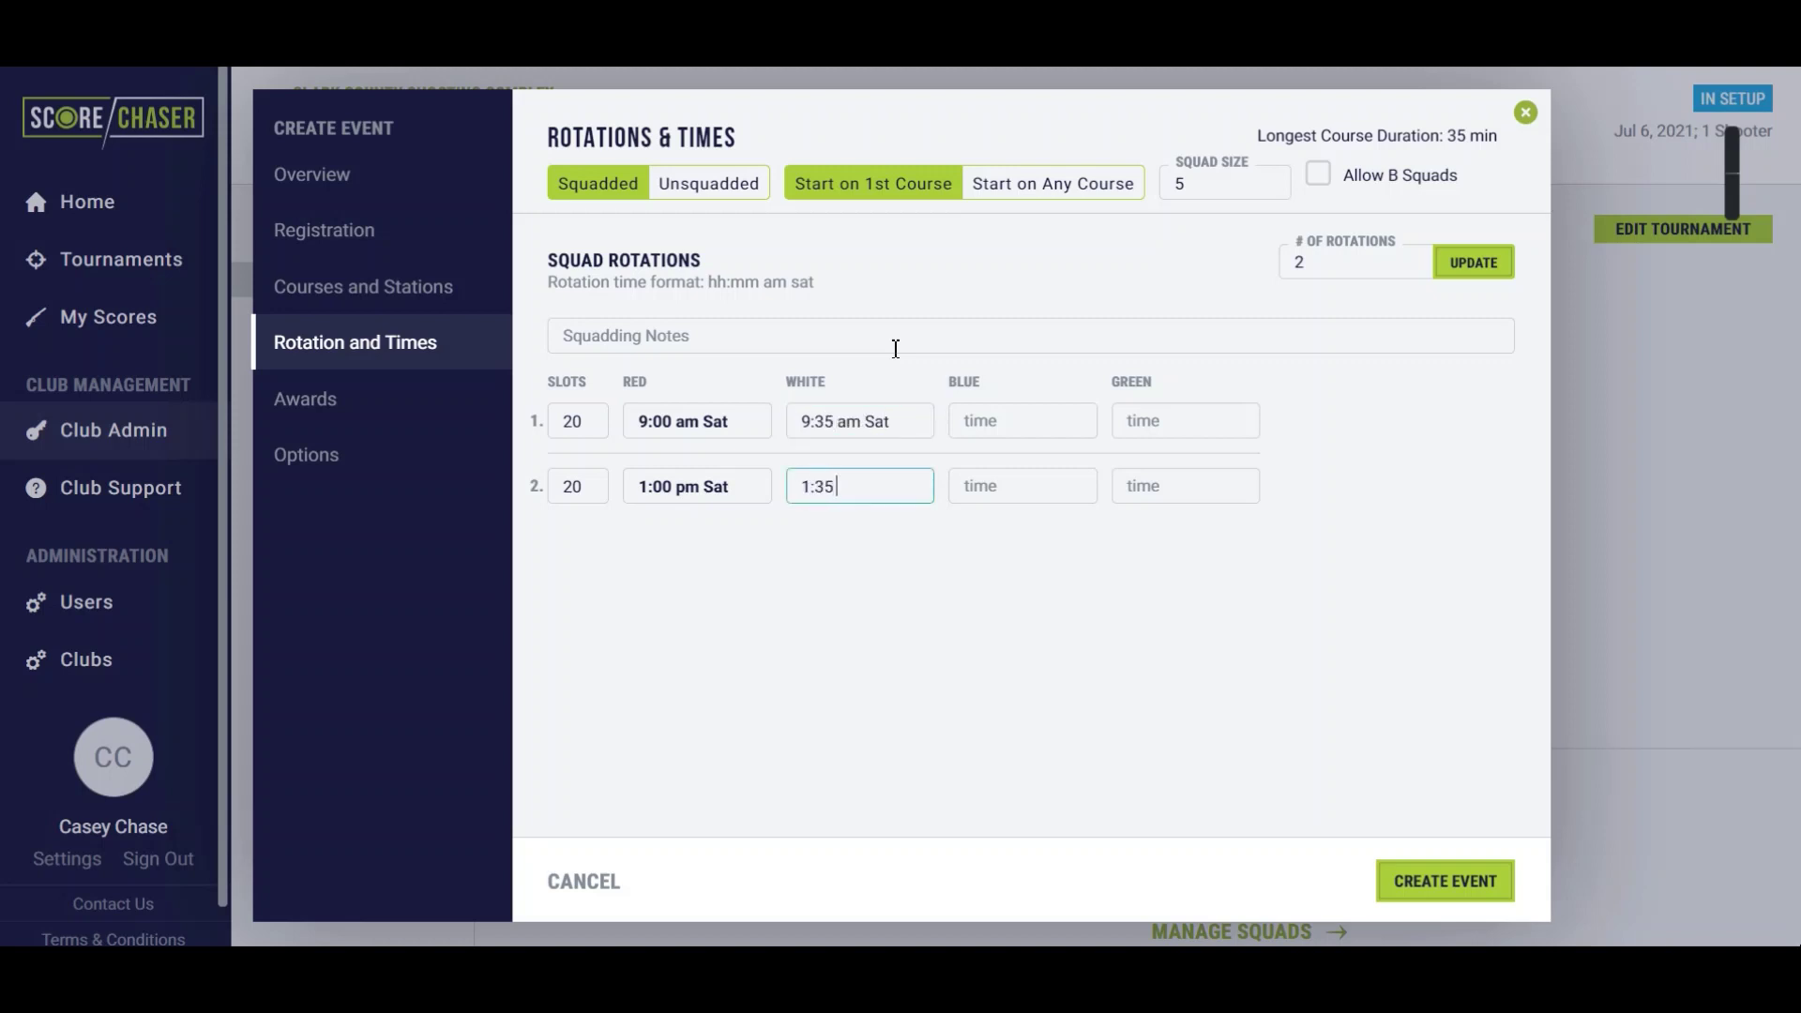
pyautogui.write('35 pm Sat')
pyautogui.press('Tab')
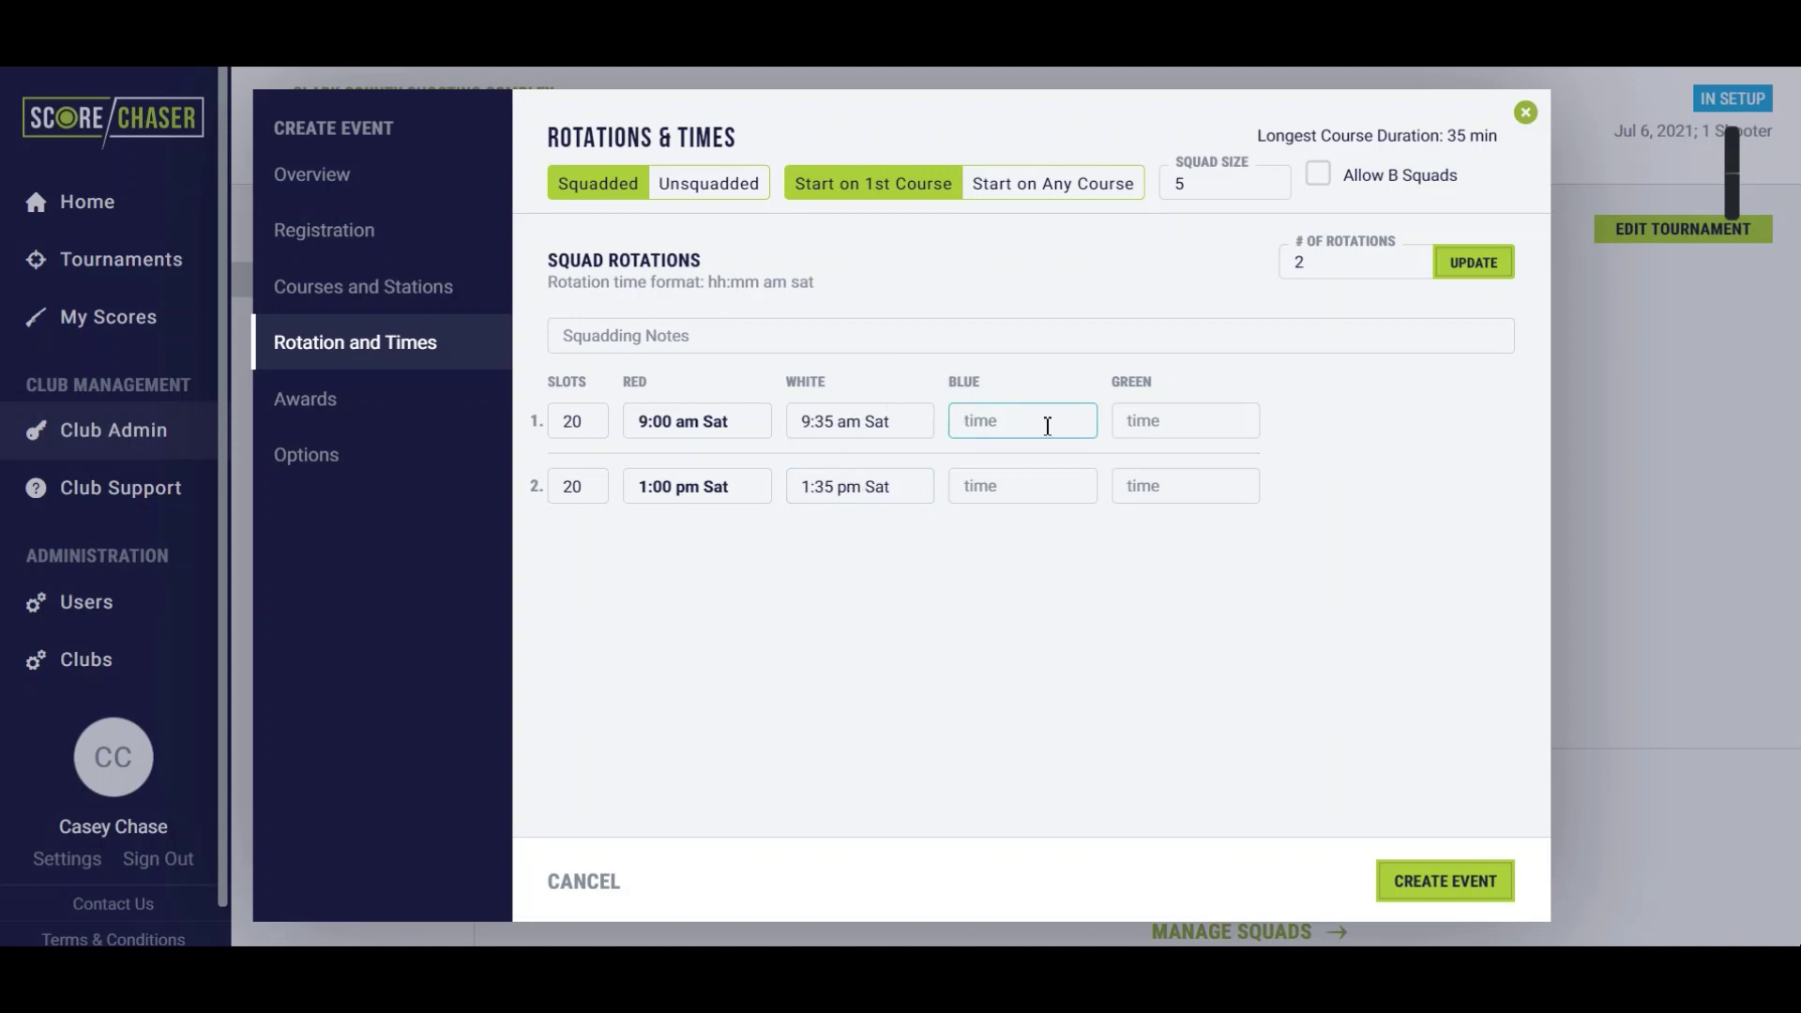
# Set the Blue times to 10:10 am Sat and 2:10 pm Sat, and the Green times to 10:45 am Sat and 2:45 pm Sat
pyautogui.write('10:10 am Sat')
pyautogui.press('Tab')
pyautogui.write('2:10 pm Sat')
pyautogui.press('Tab')
pyautogui.write('10:45')
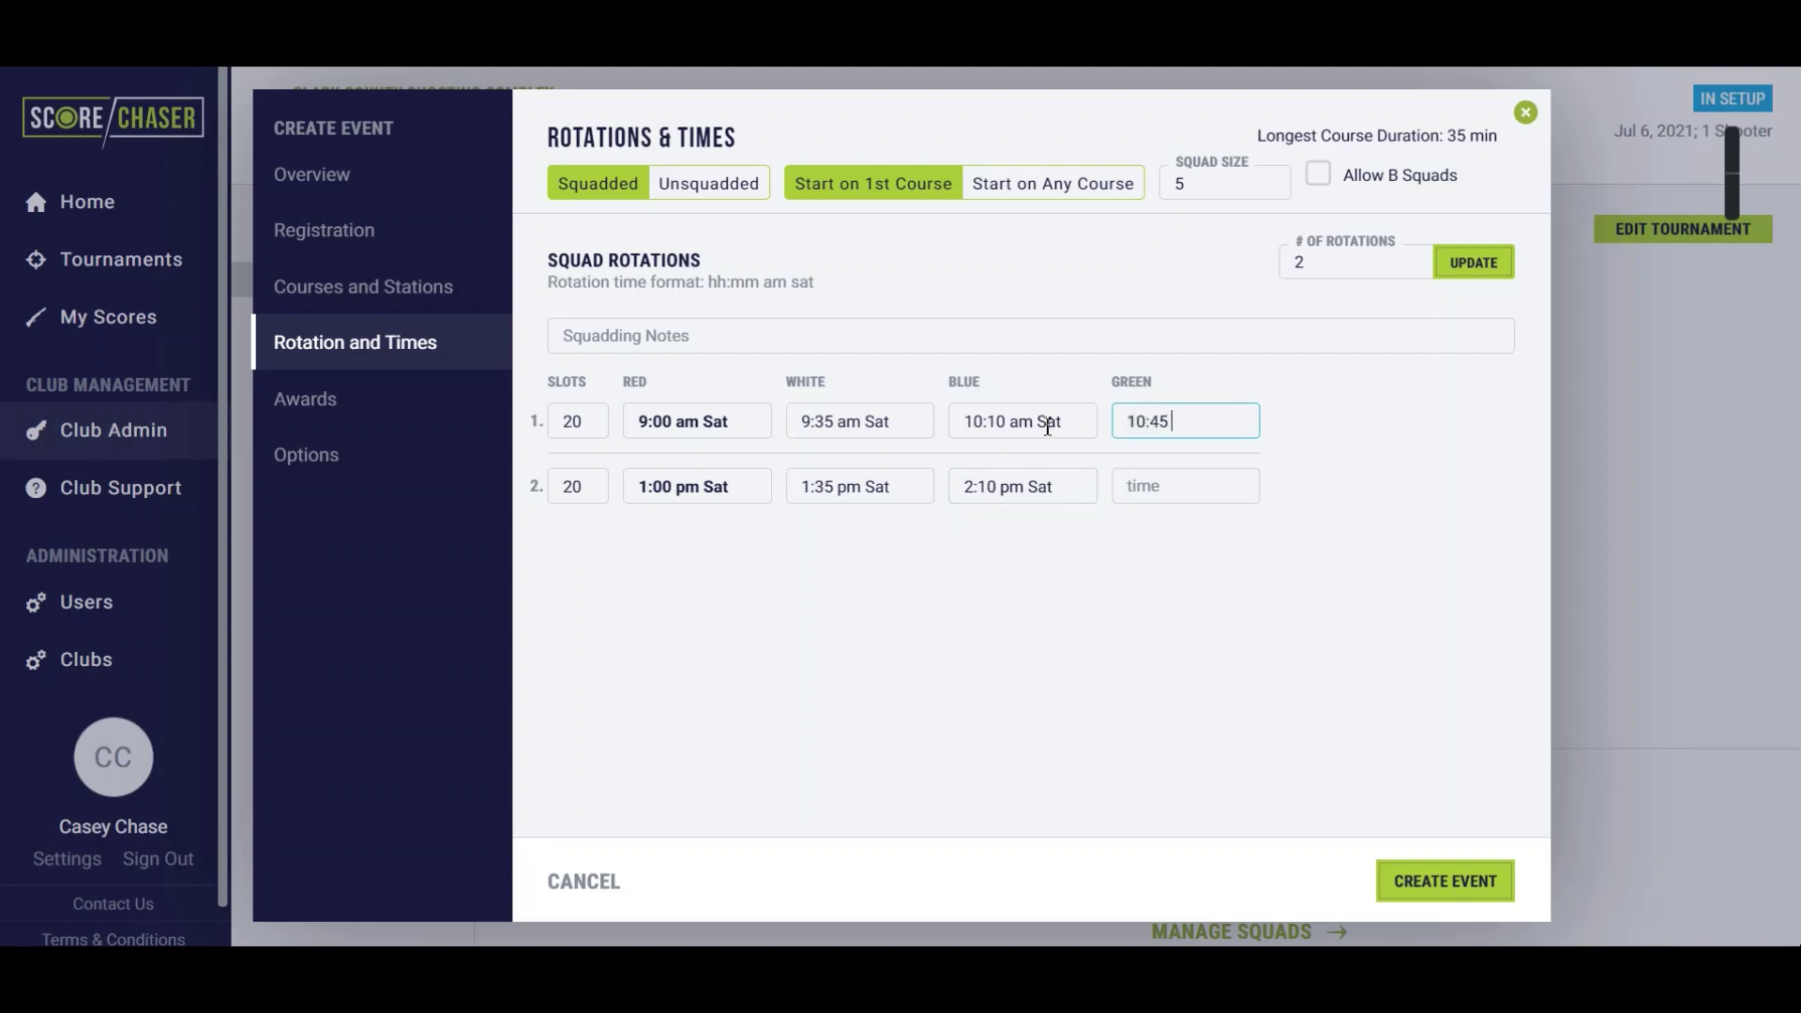
pyautogui.write(' am Sat')
pyautogui.press('Tab')
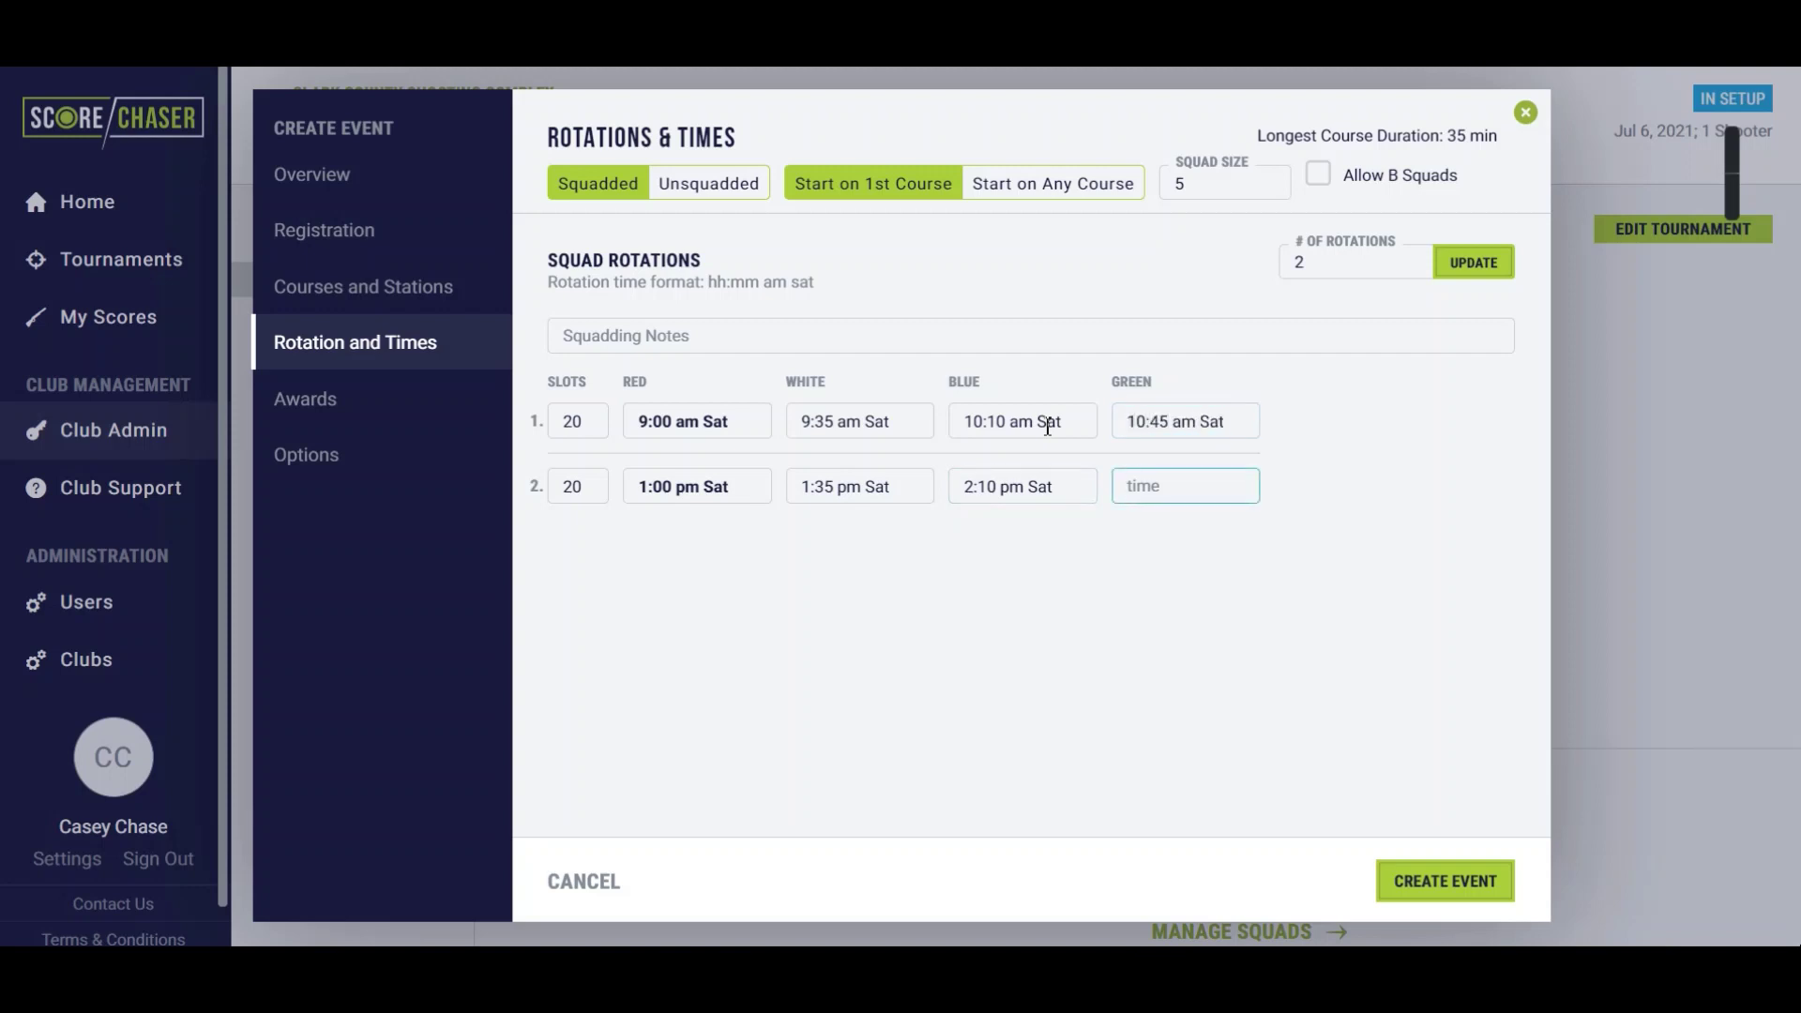
pyautogui.write('2:45 pm Sat')
pyautogui.press('Tab')
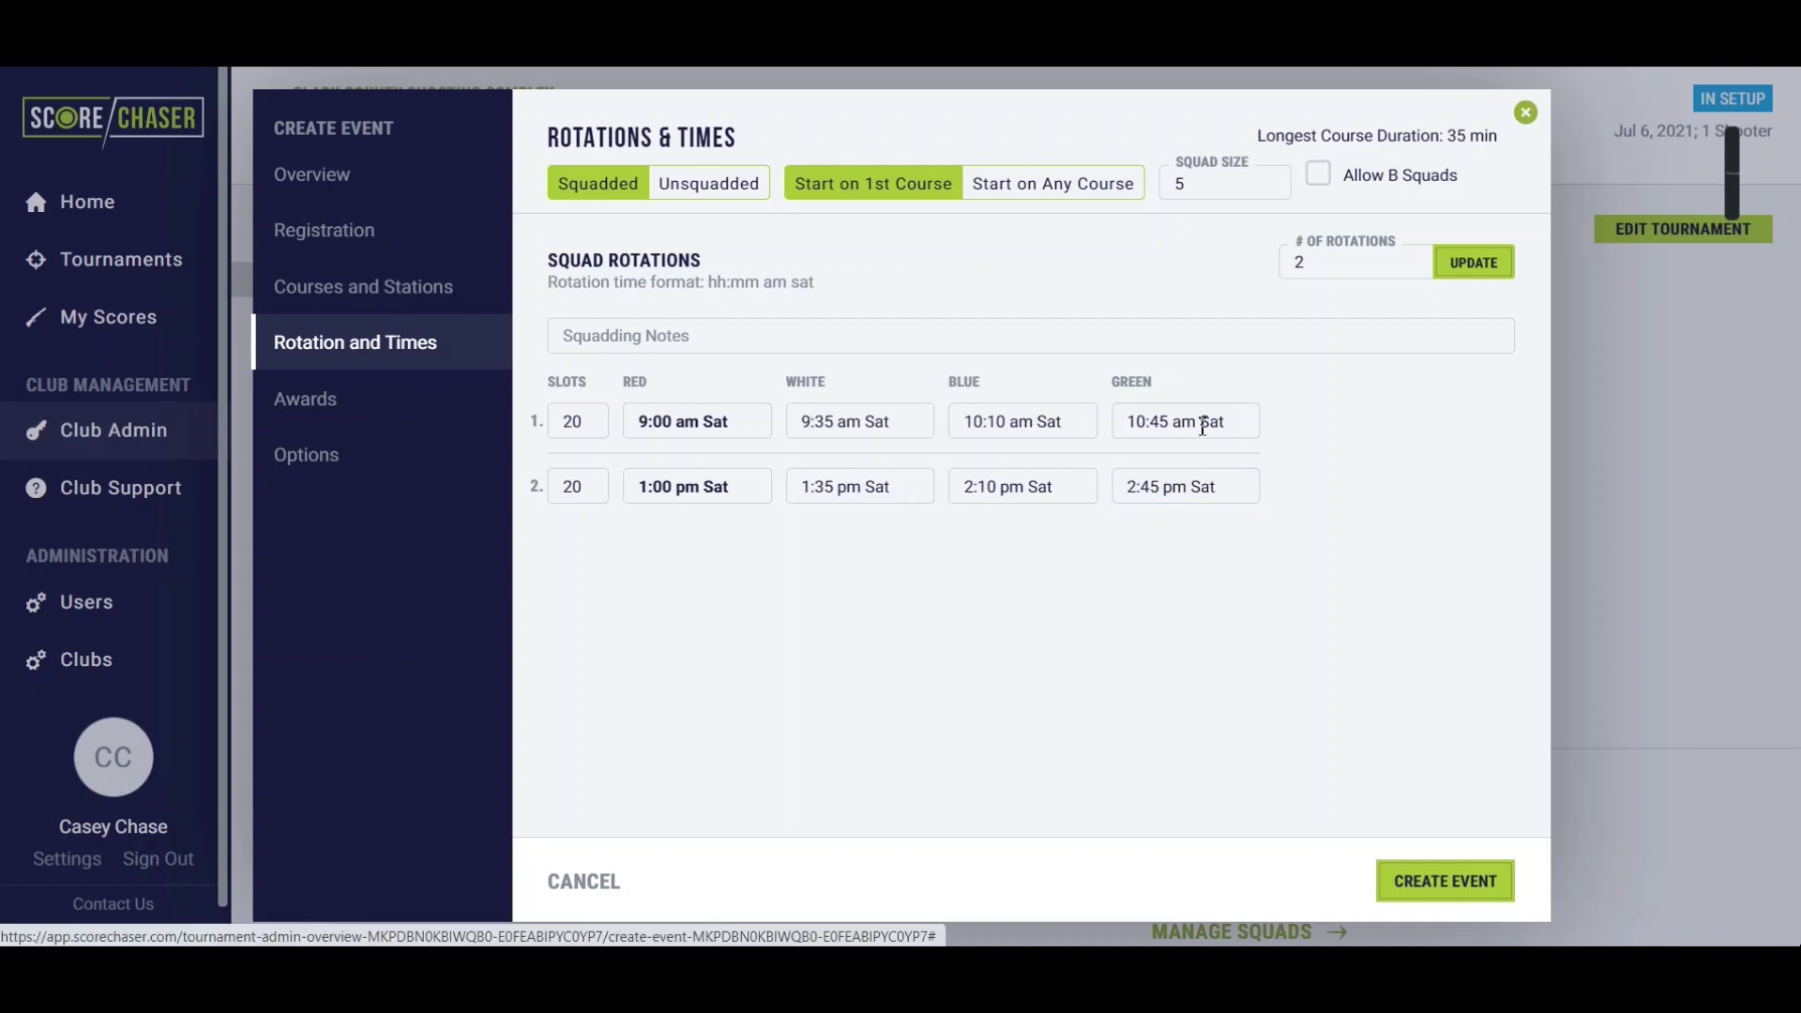
# Allow squads to start on any course in the rotations
pyautogui.click(1067, 187)
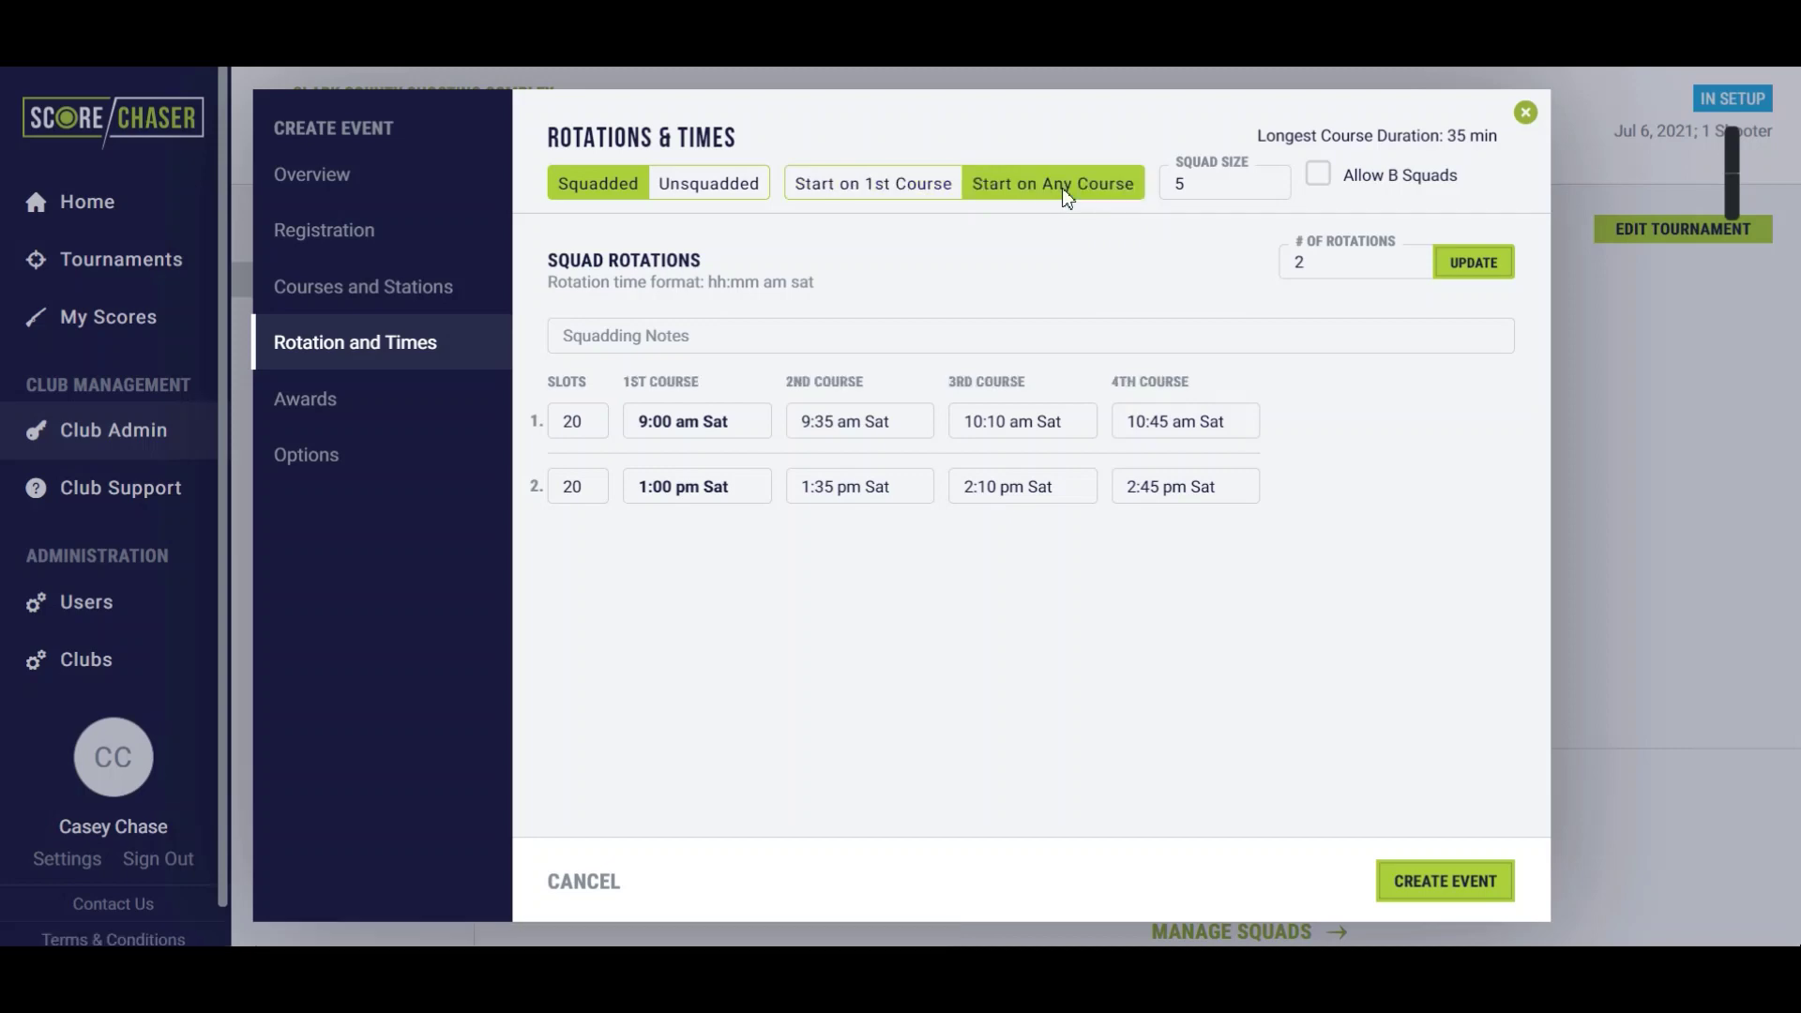
pyautogui.moveTo(605, 424); pyautogui.dragTo(536, 419)
# Assign trophies to Overall HOA, Overall in-class first place and Sub Junior first place, and open the event options
pyautogui.click(394, 401)
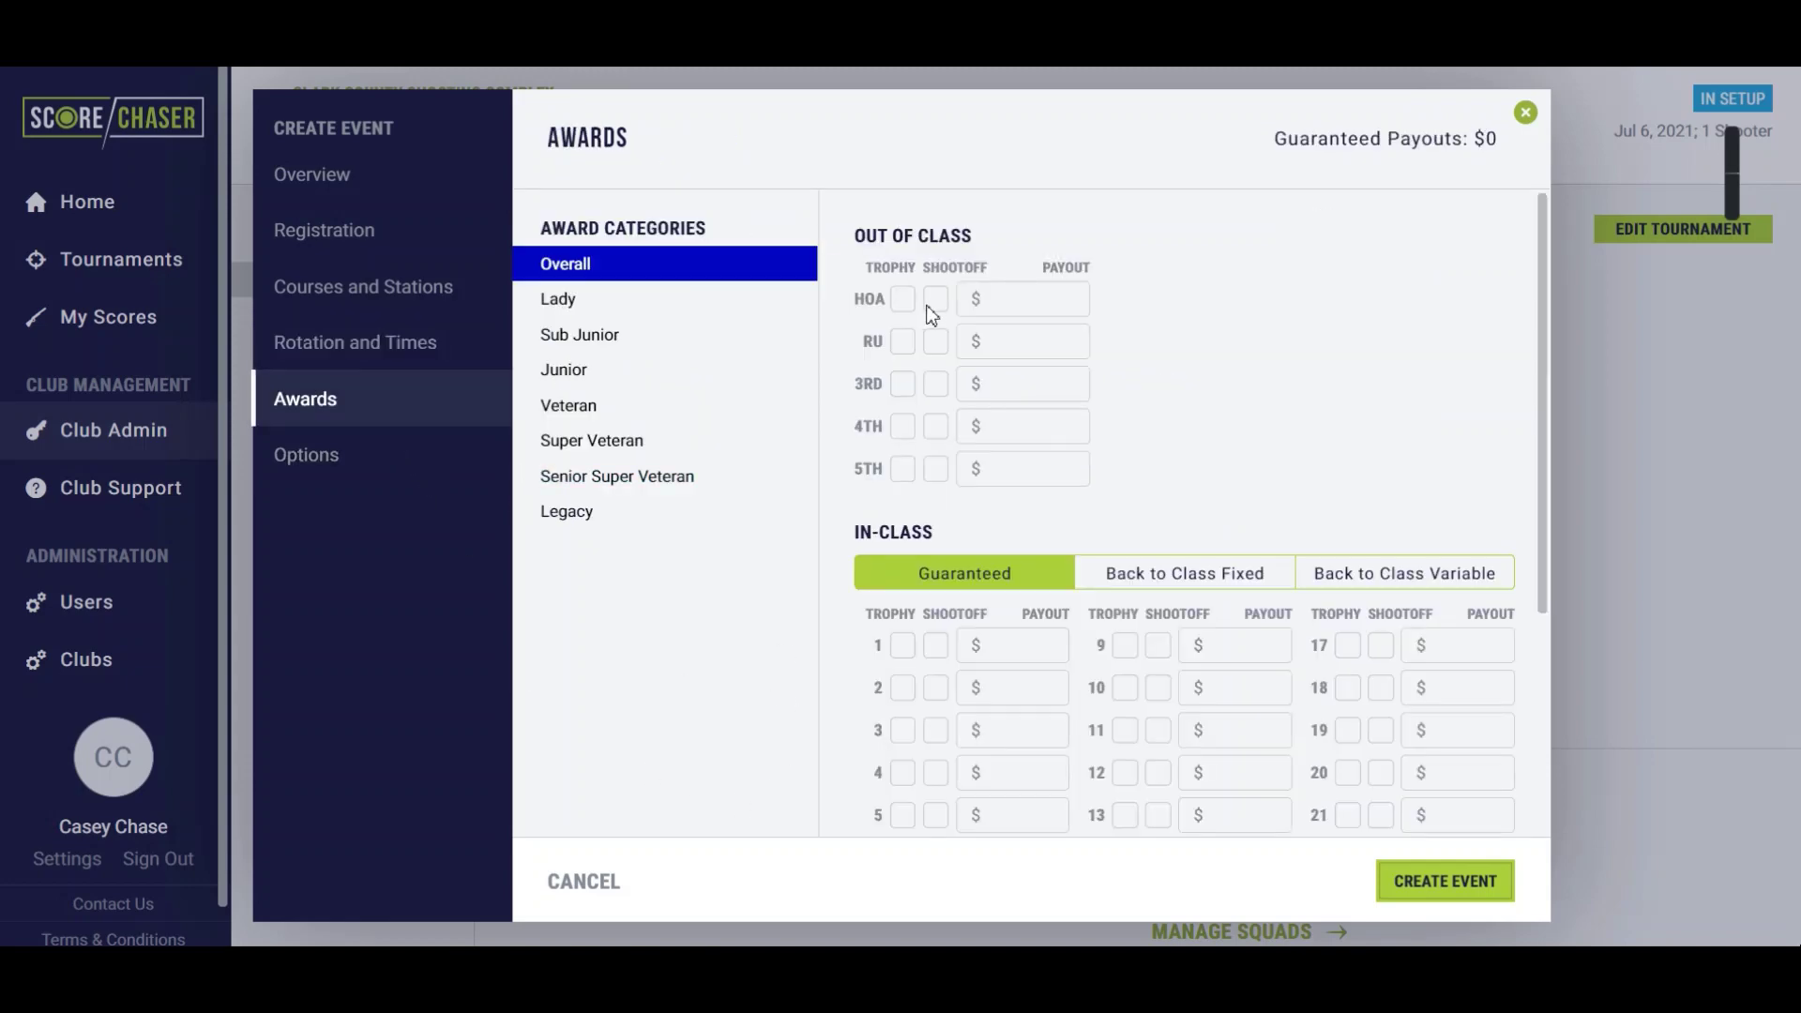
pyautogui.click(904, 297)
pyautogui.click(904, 650)
pyautogui.click(566, 299)
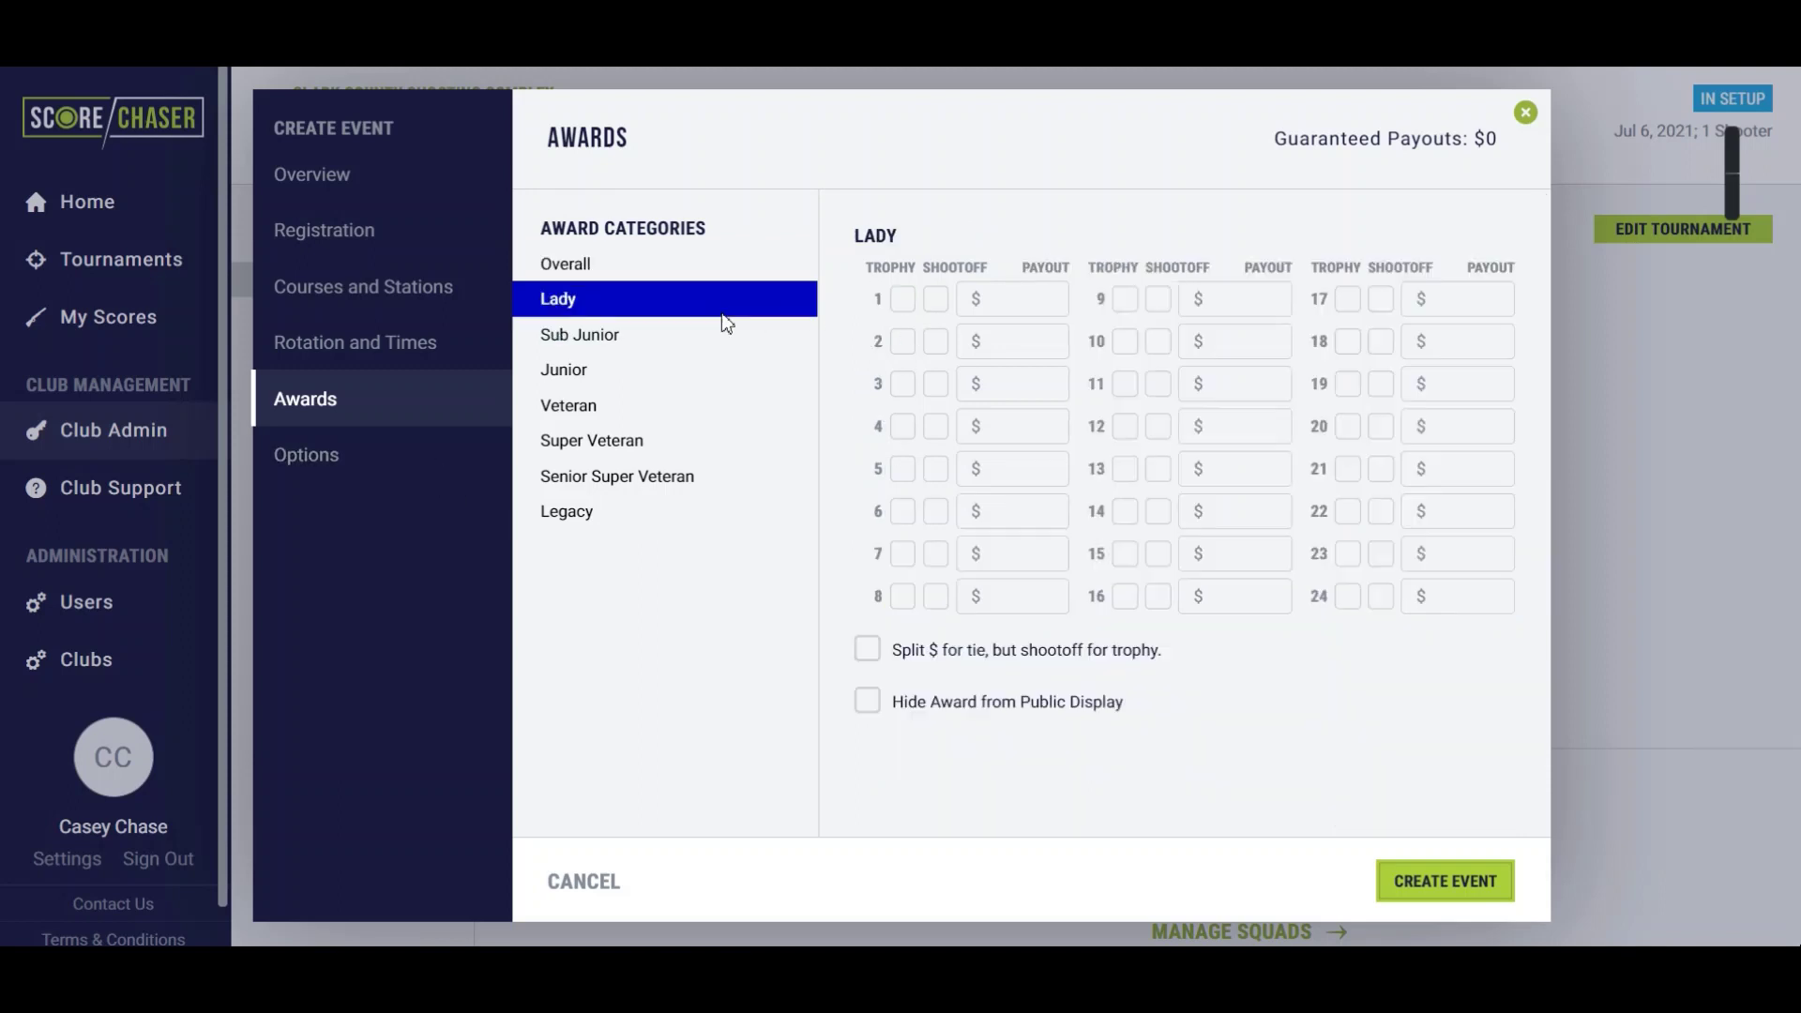
pyautogui.click(661, 338)
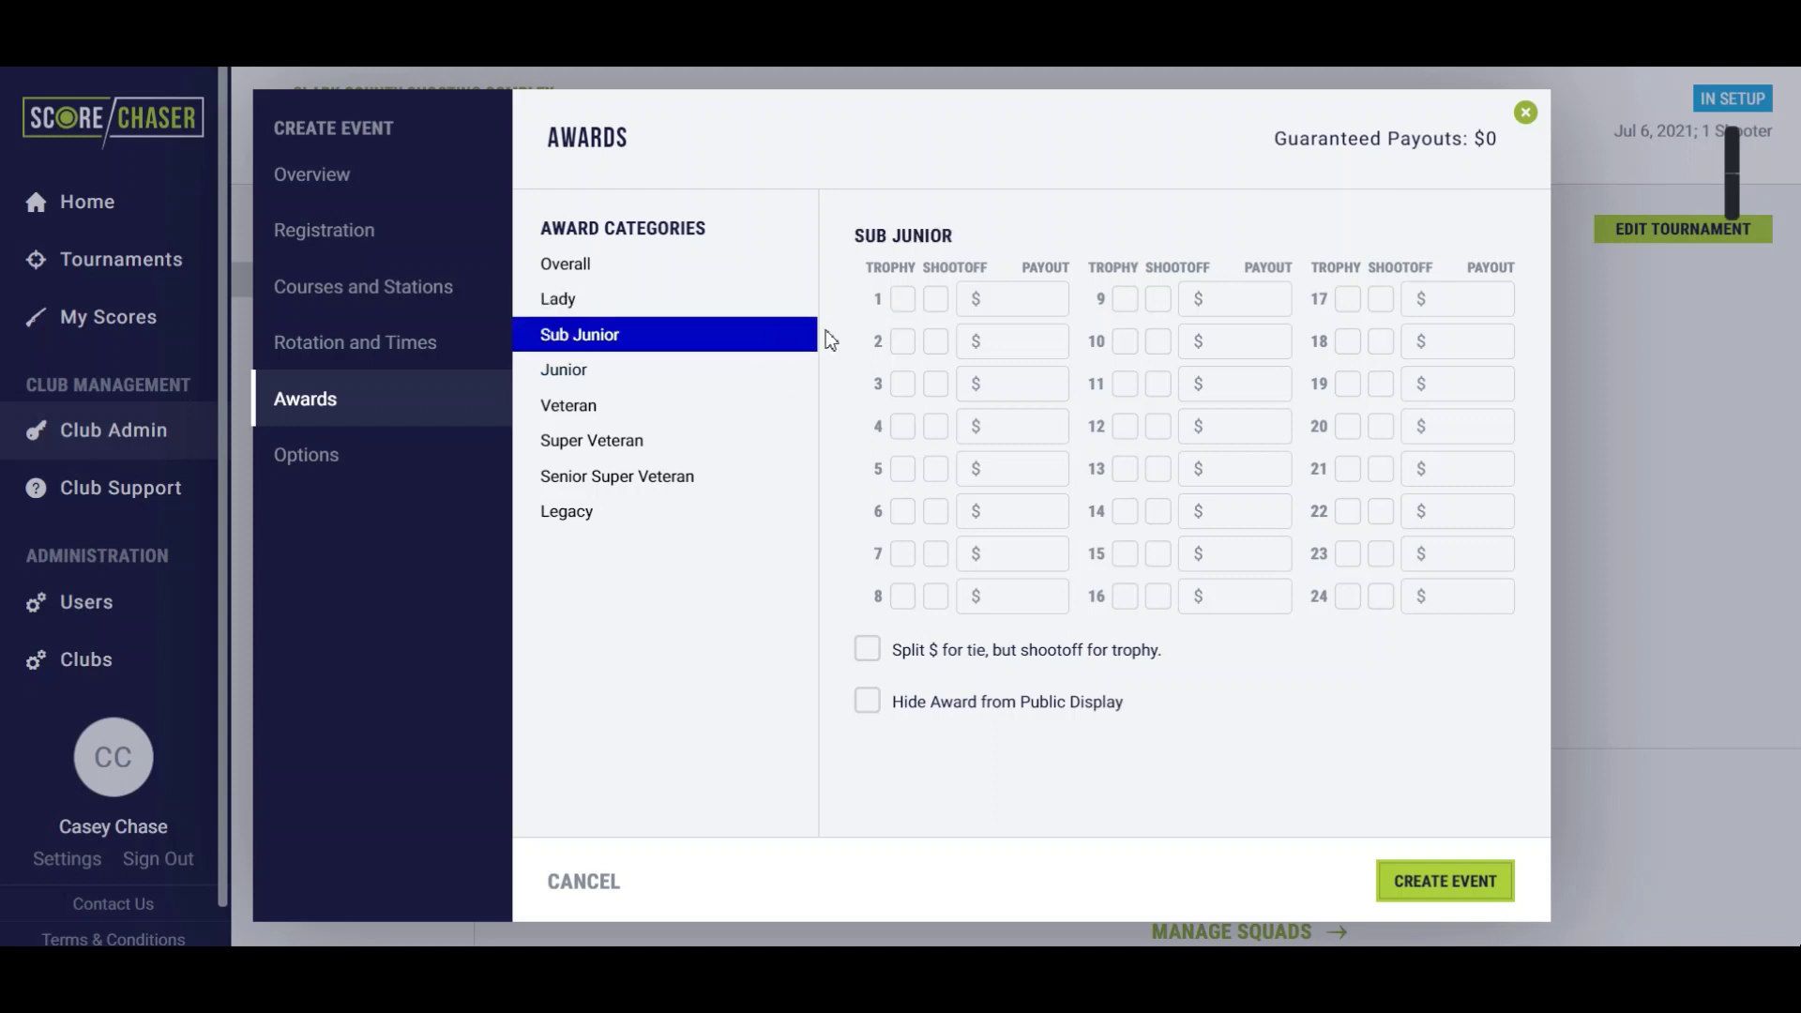
pyautogui.click(936, 299)
pyautogui.click(936, 299)
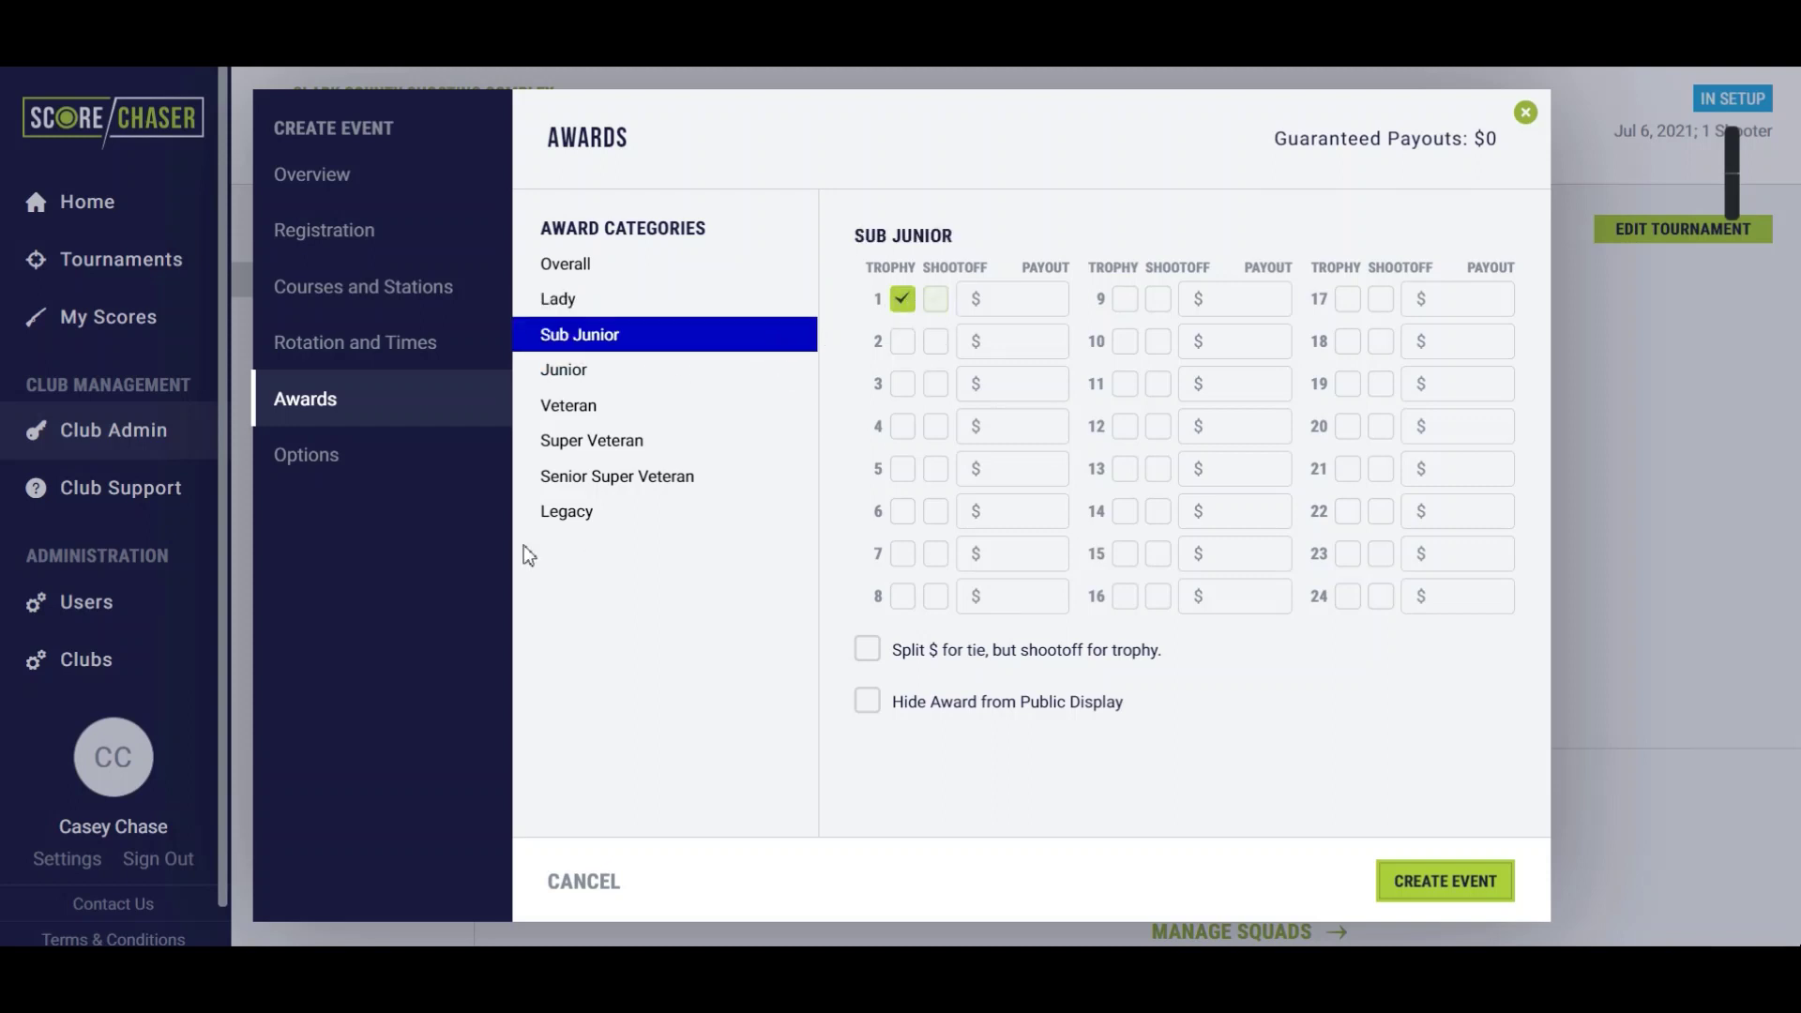
pyautogui.click(401, 460)
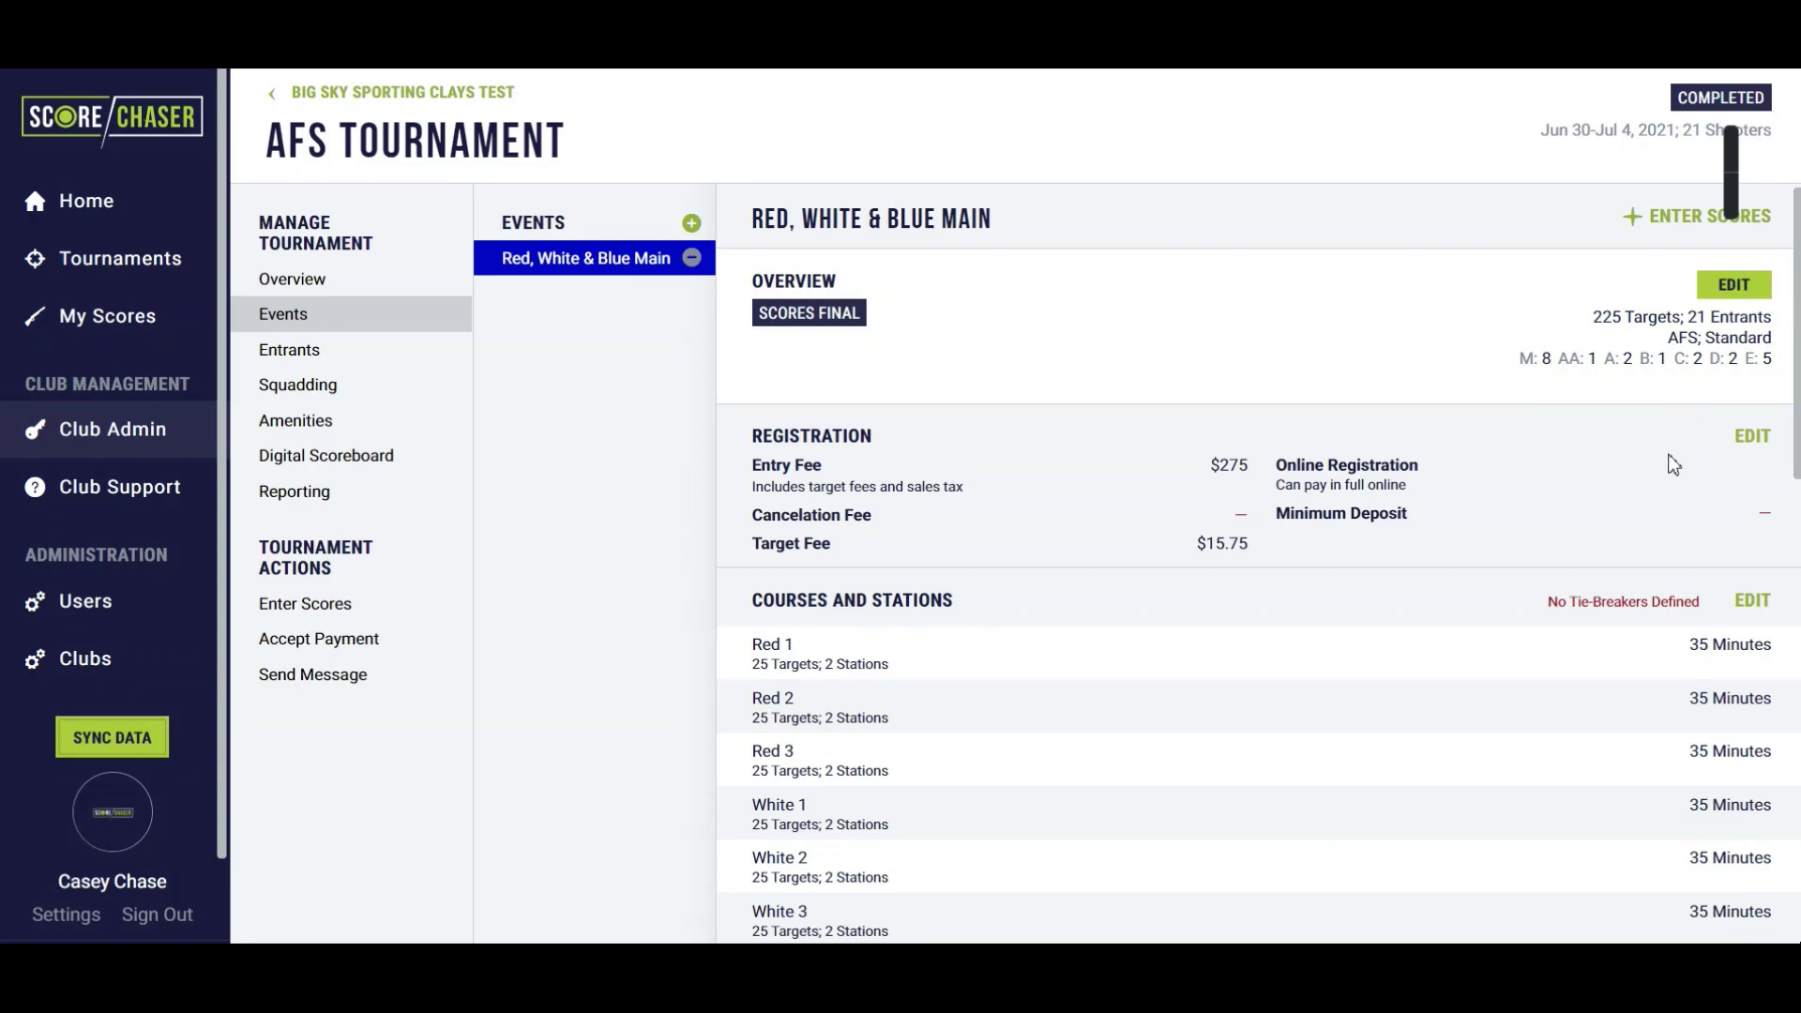
# Review the station menus of courses Red 1, White 1 and Blue 1 in the Red, White & Blue Main event and save it
pyautogui.click(1736, 289)
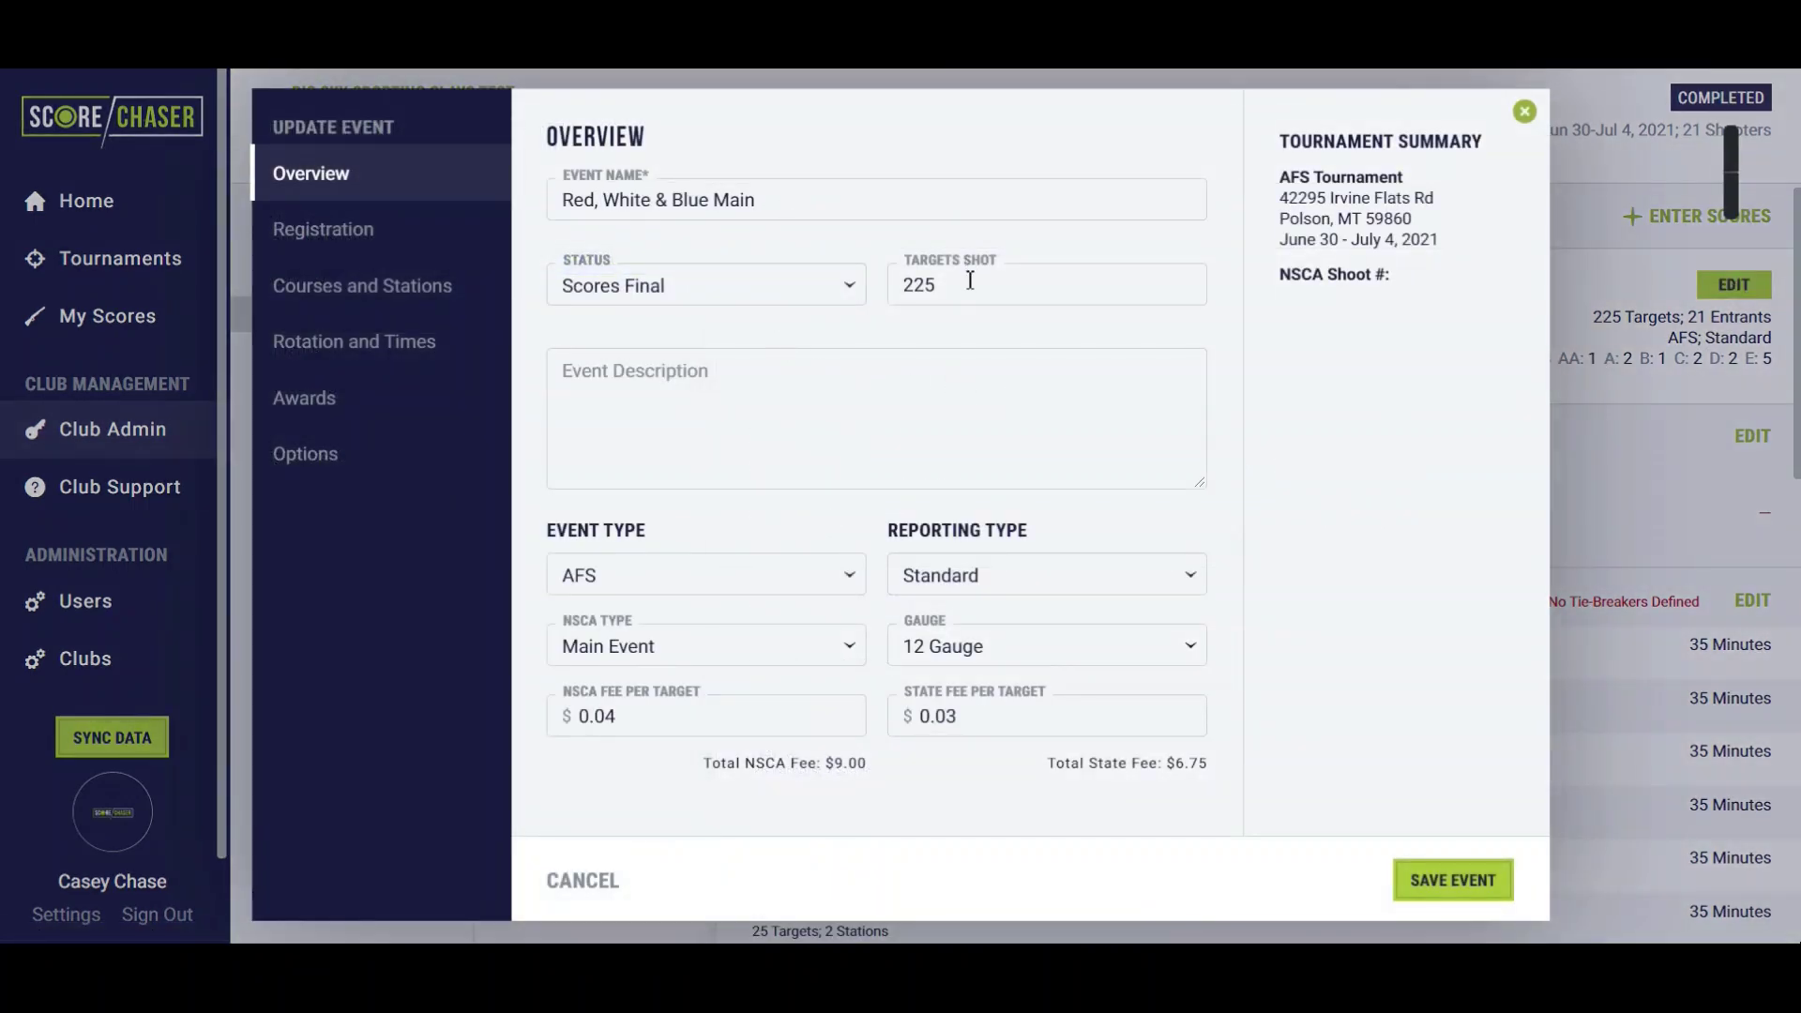
pyautogui.click(362, 287)
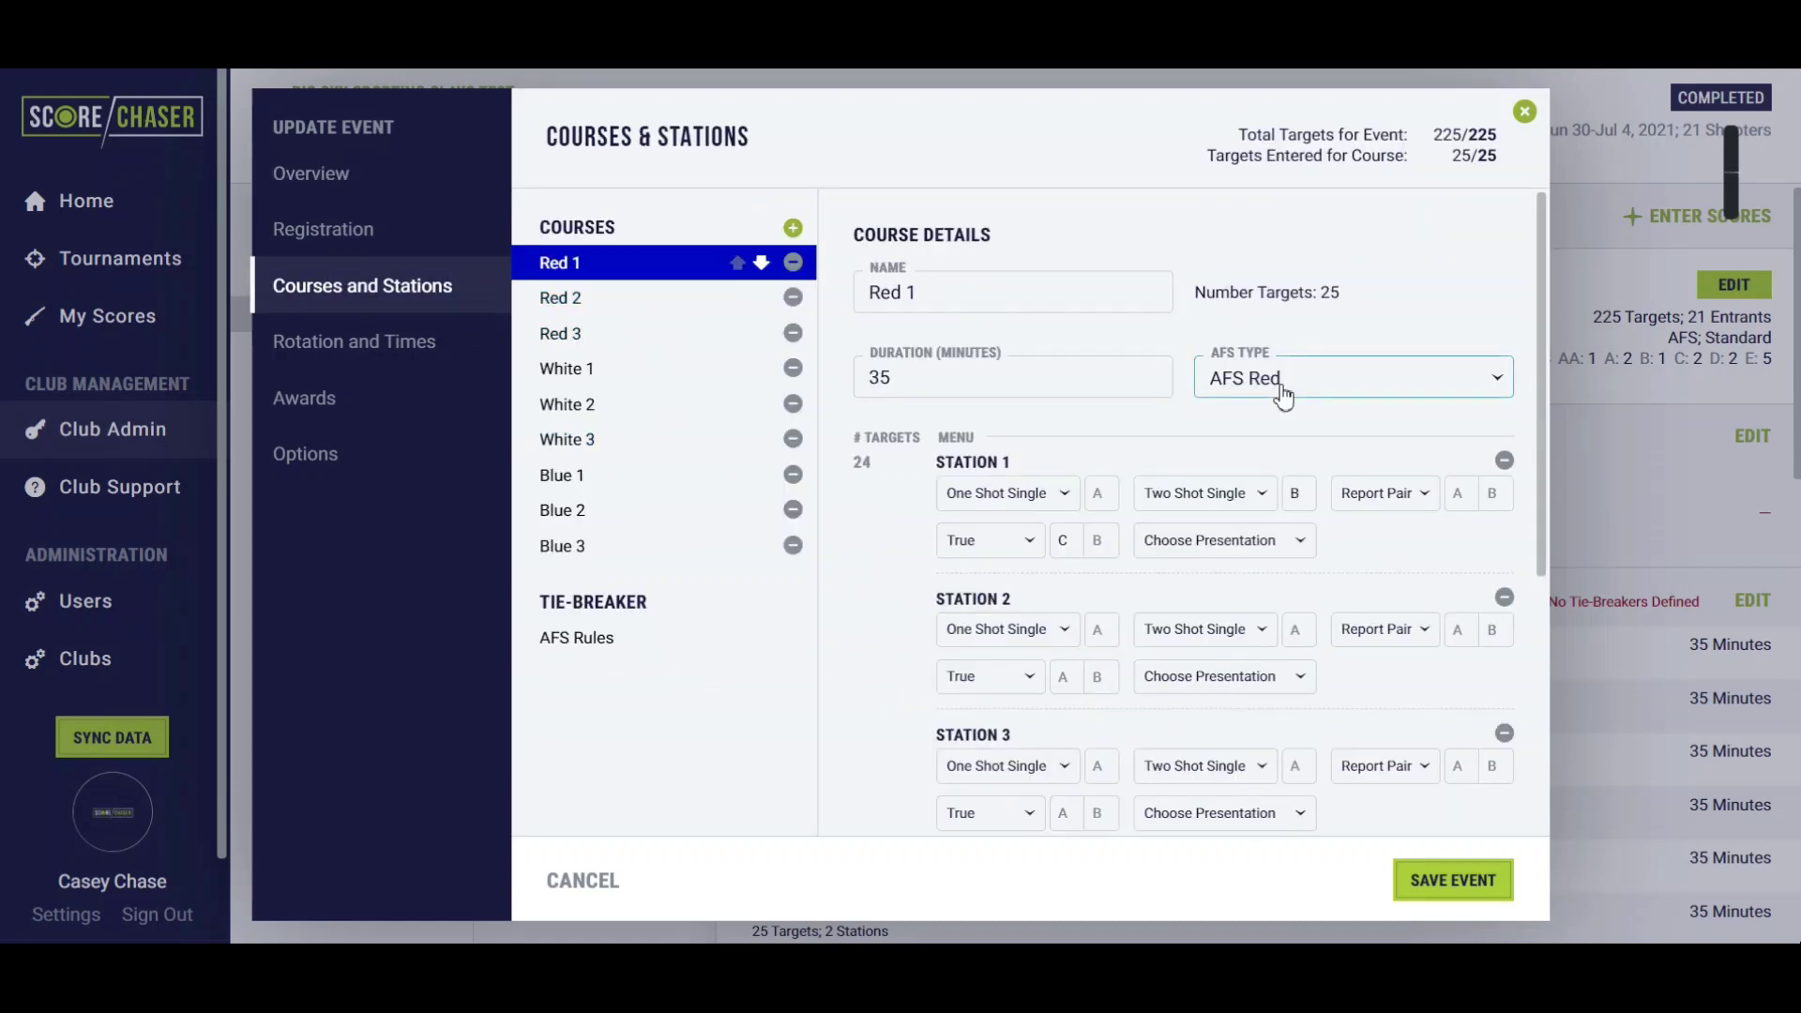
pyautogui.scroll(-2, 1061, 446)
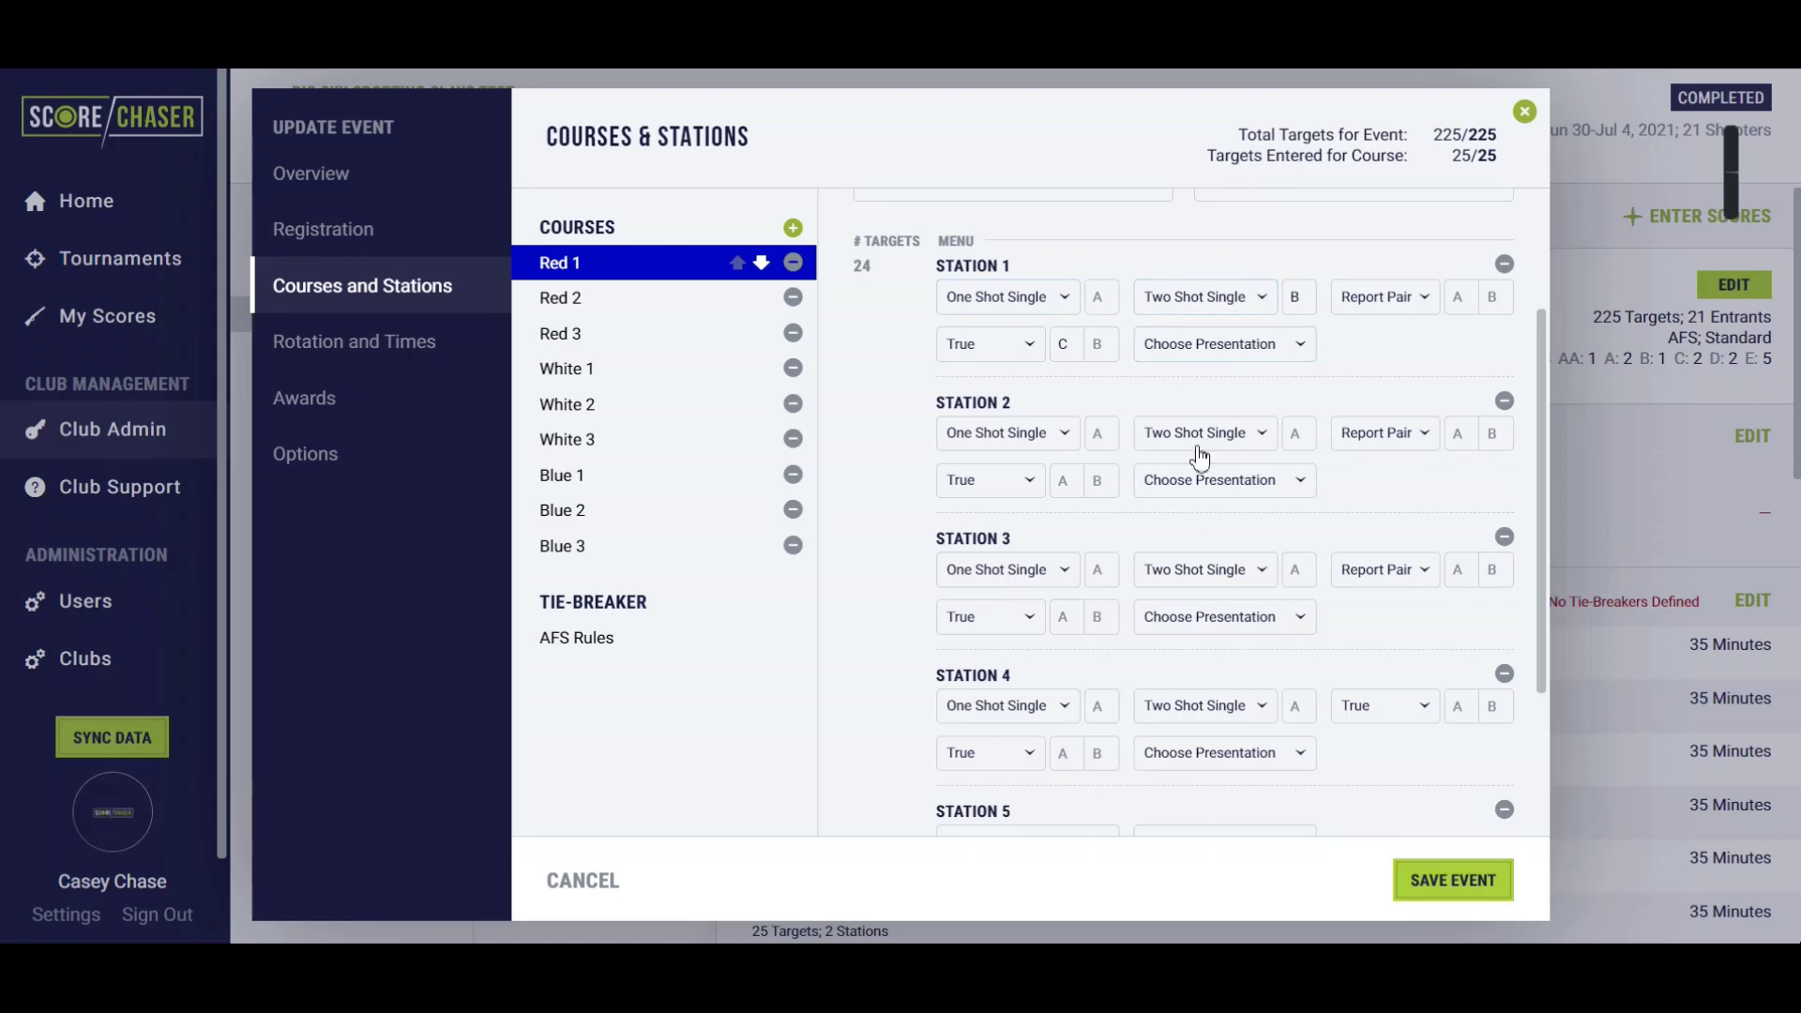
pyautogui.scroll(-2, 1207, 520)
pyautogui.scroll(-1, 1152, 605)
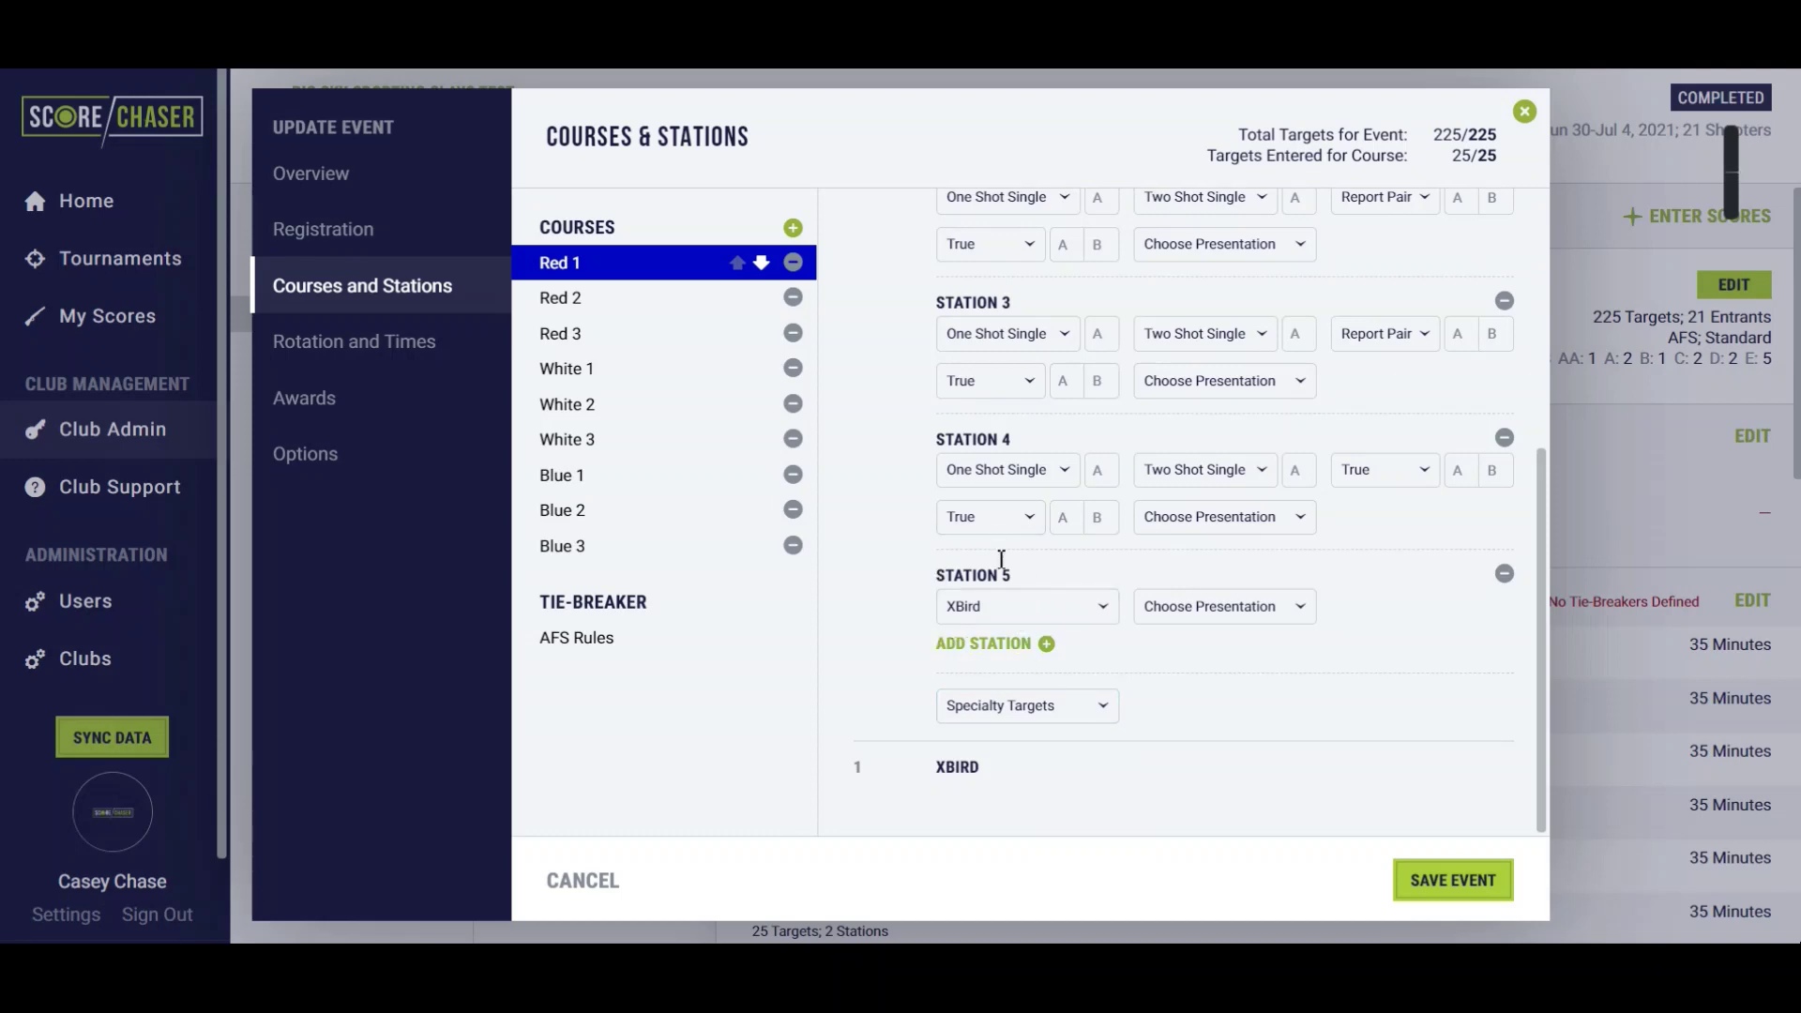
pyautogui.click(583, 368)
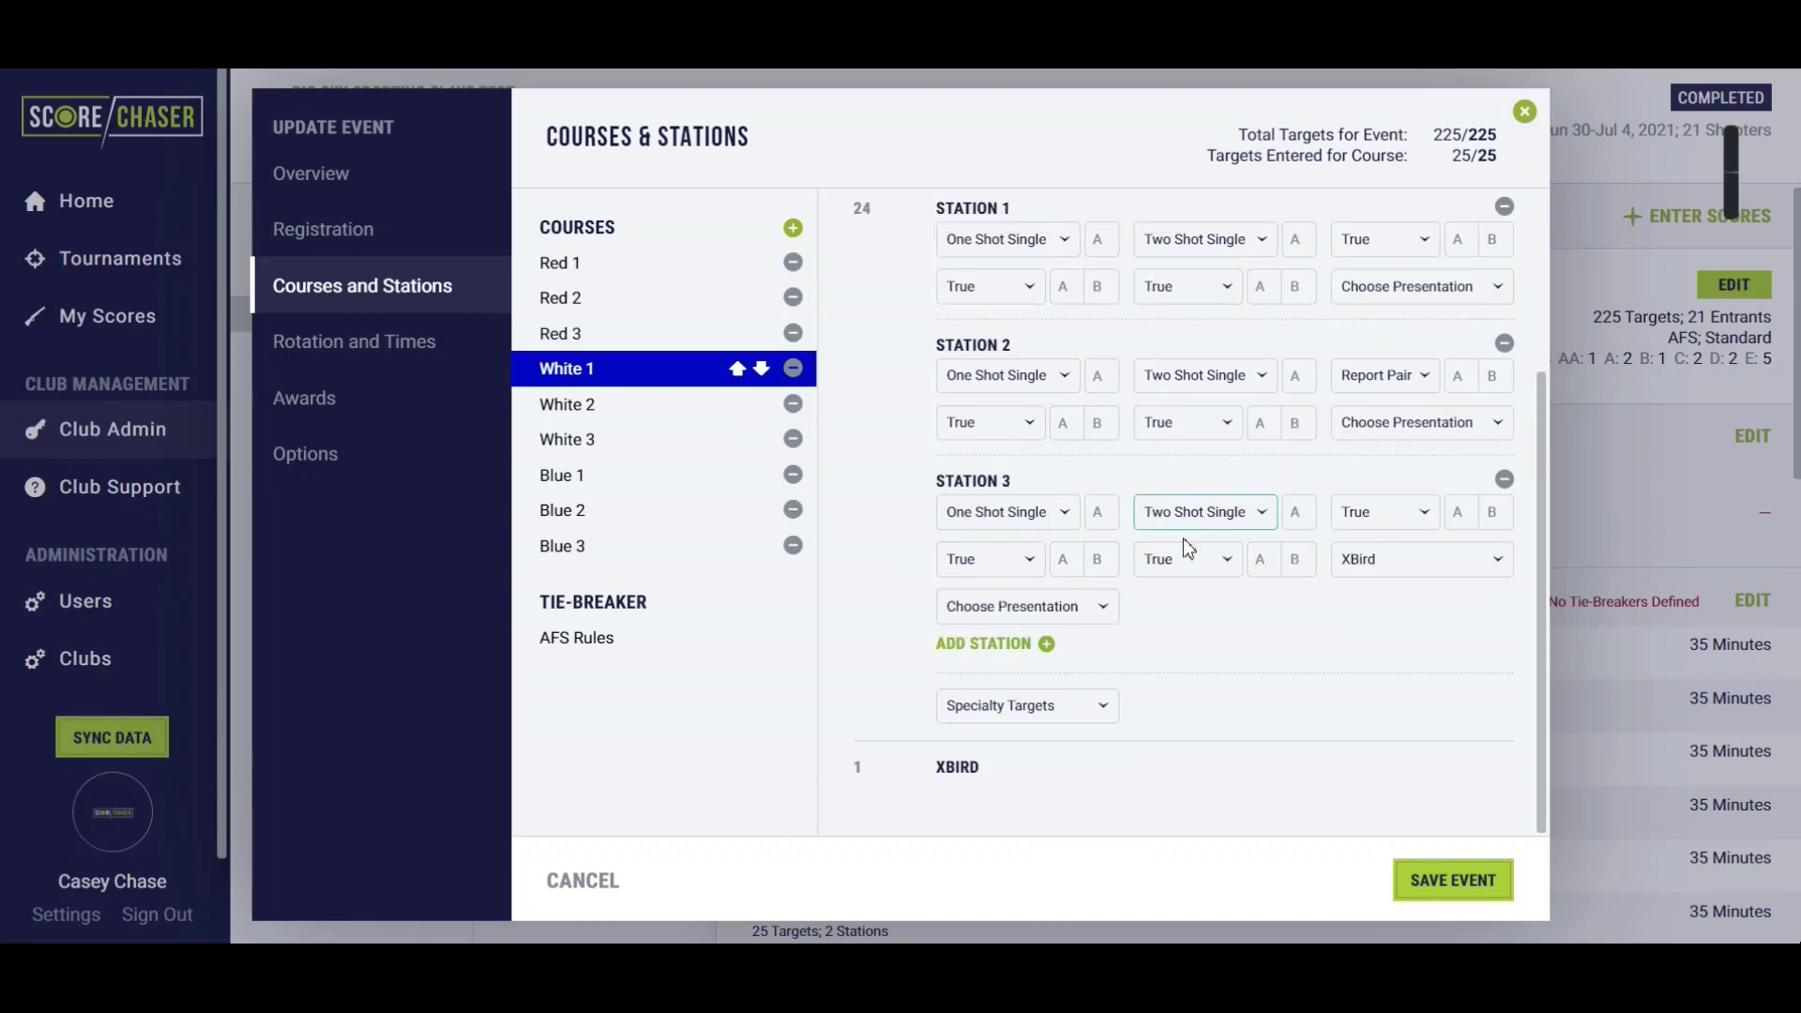
pyautogui.scroll(3, 1189, 549)
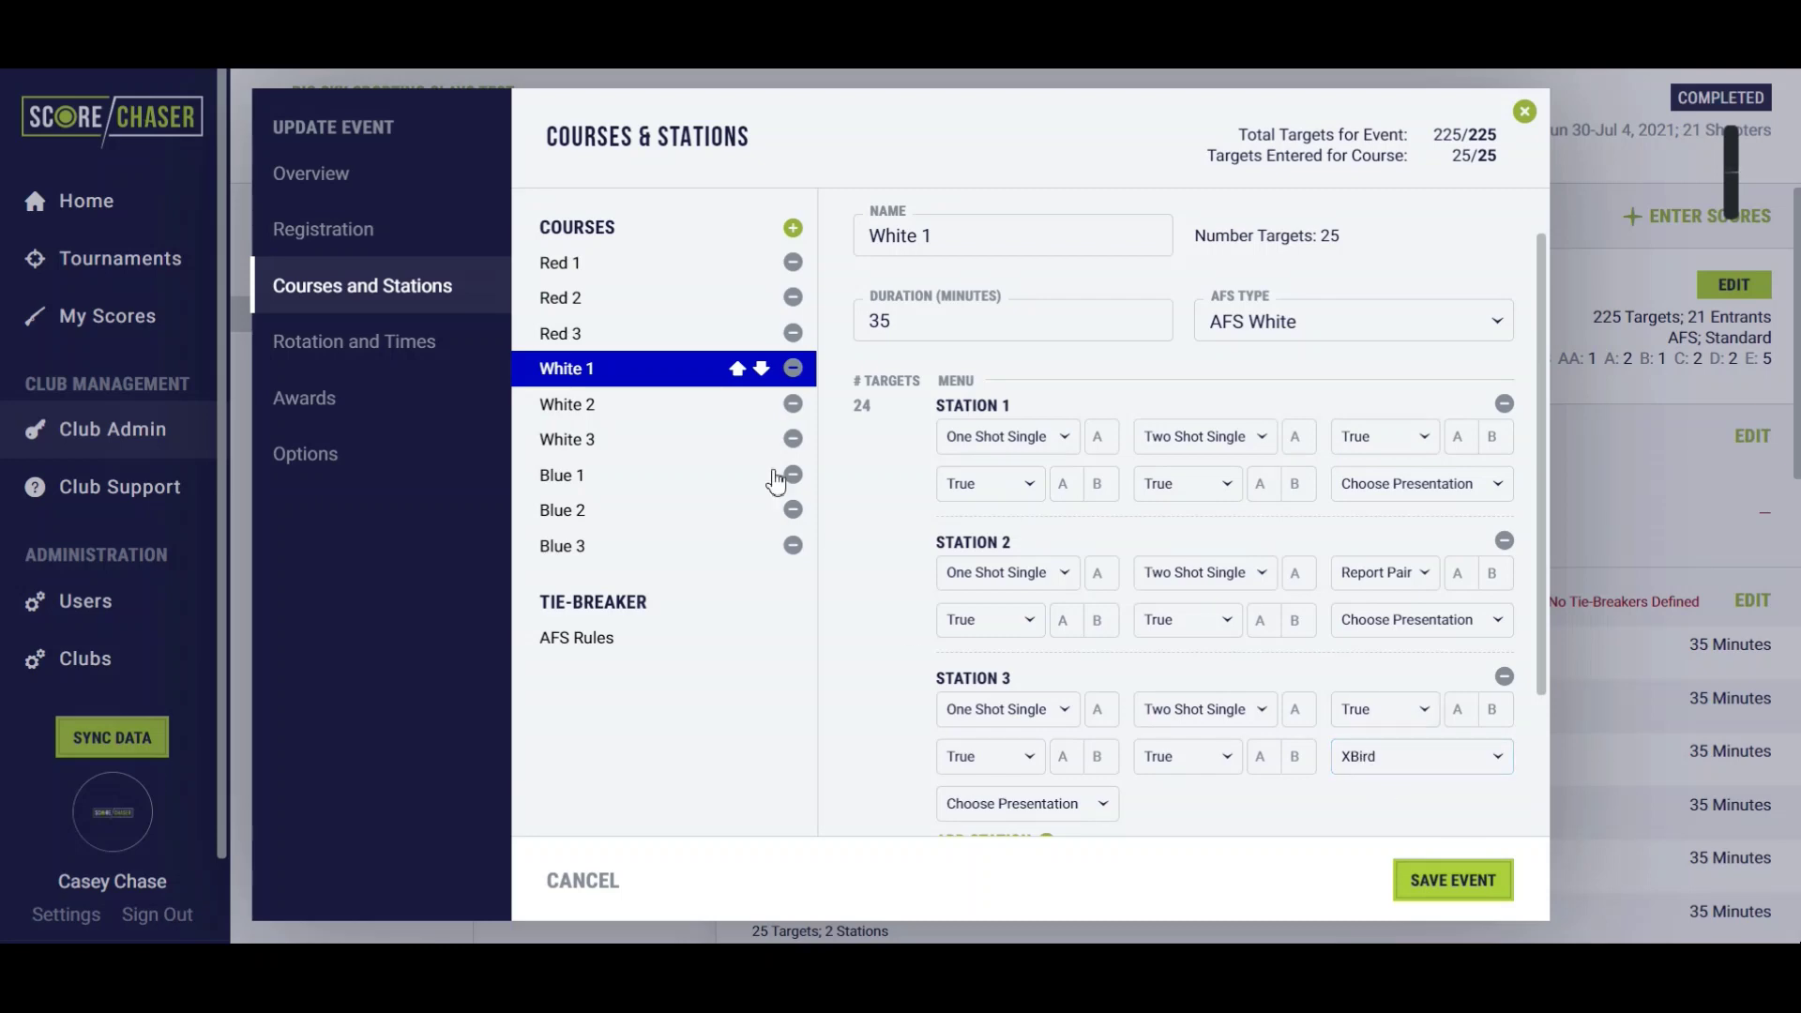
pyautogui.click(573, 474)
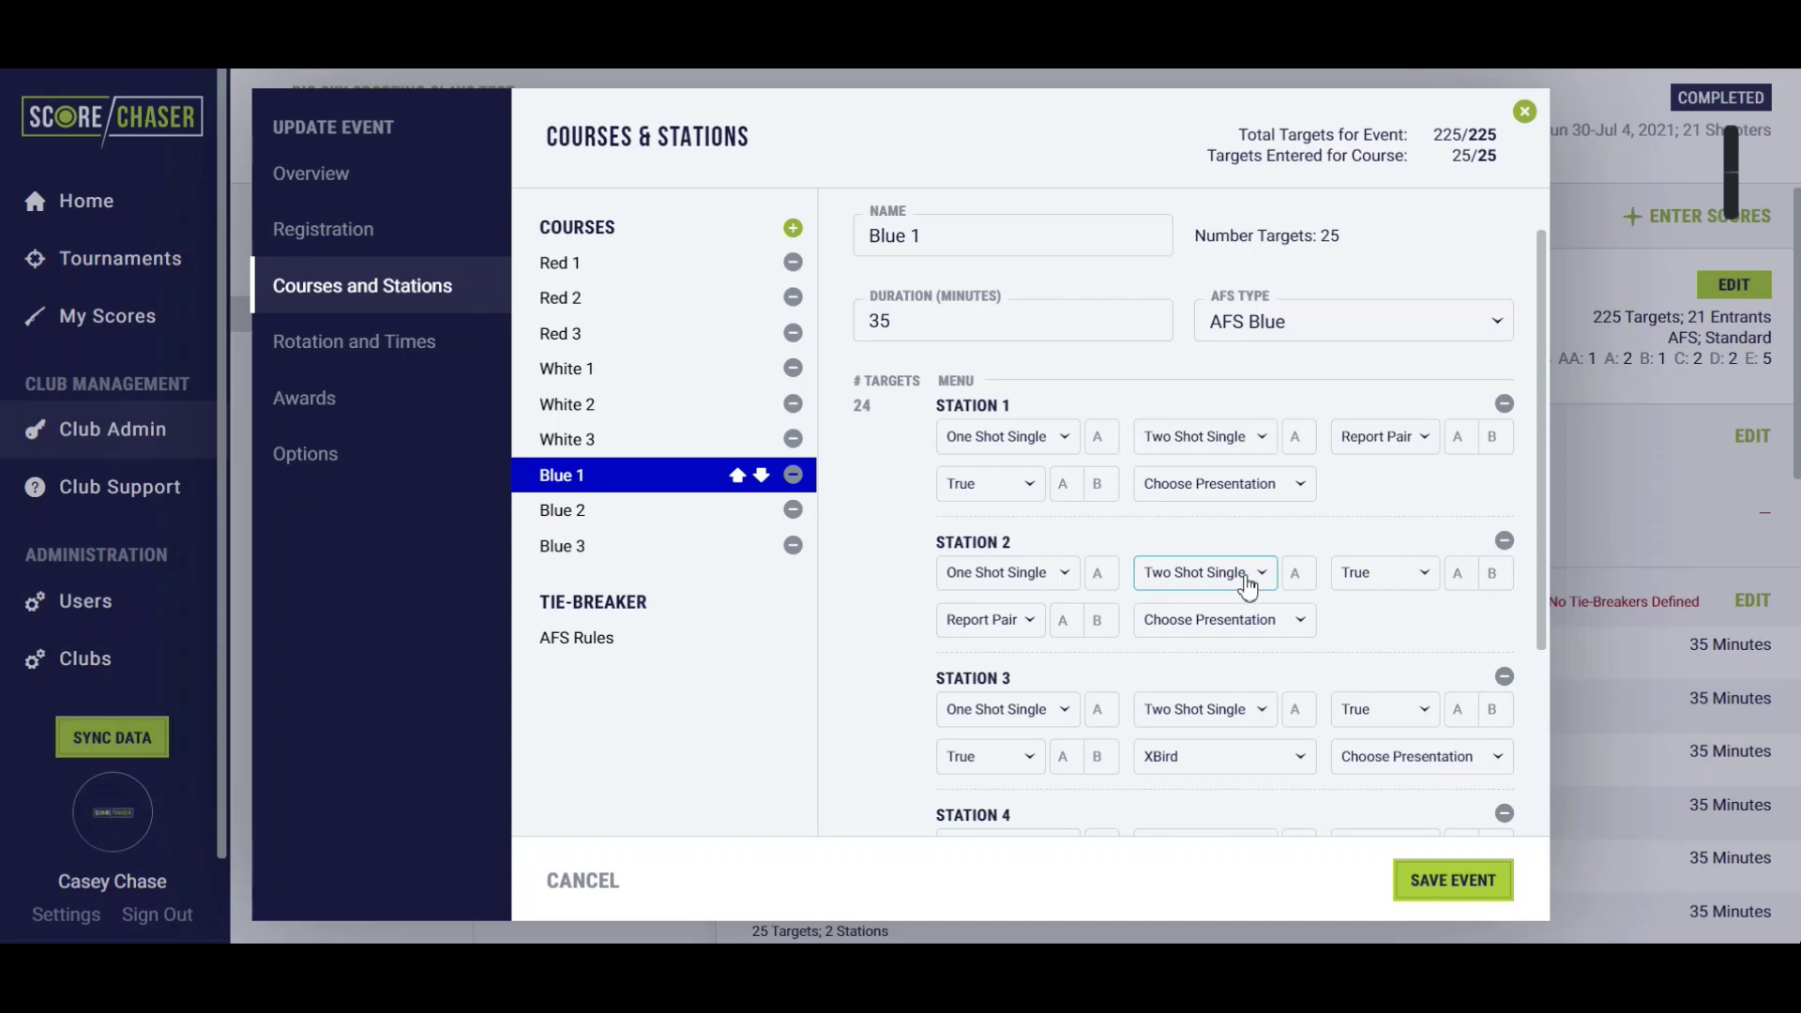
pyautogui.scroll(-2, 1220, 577)
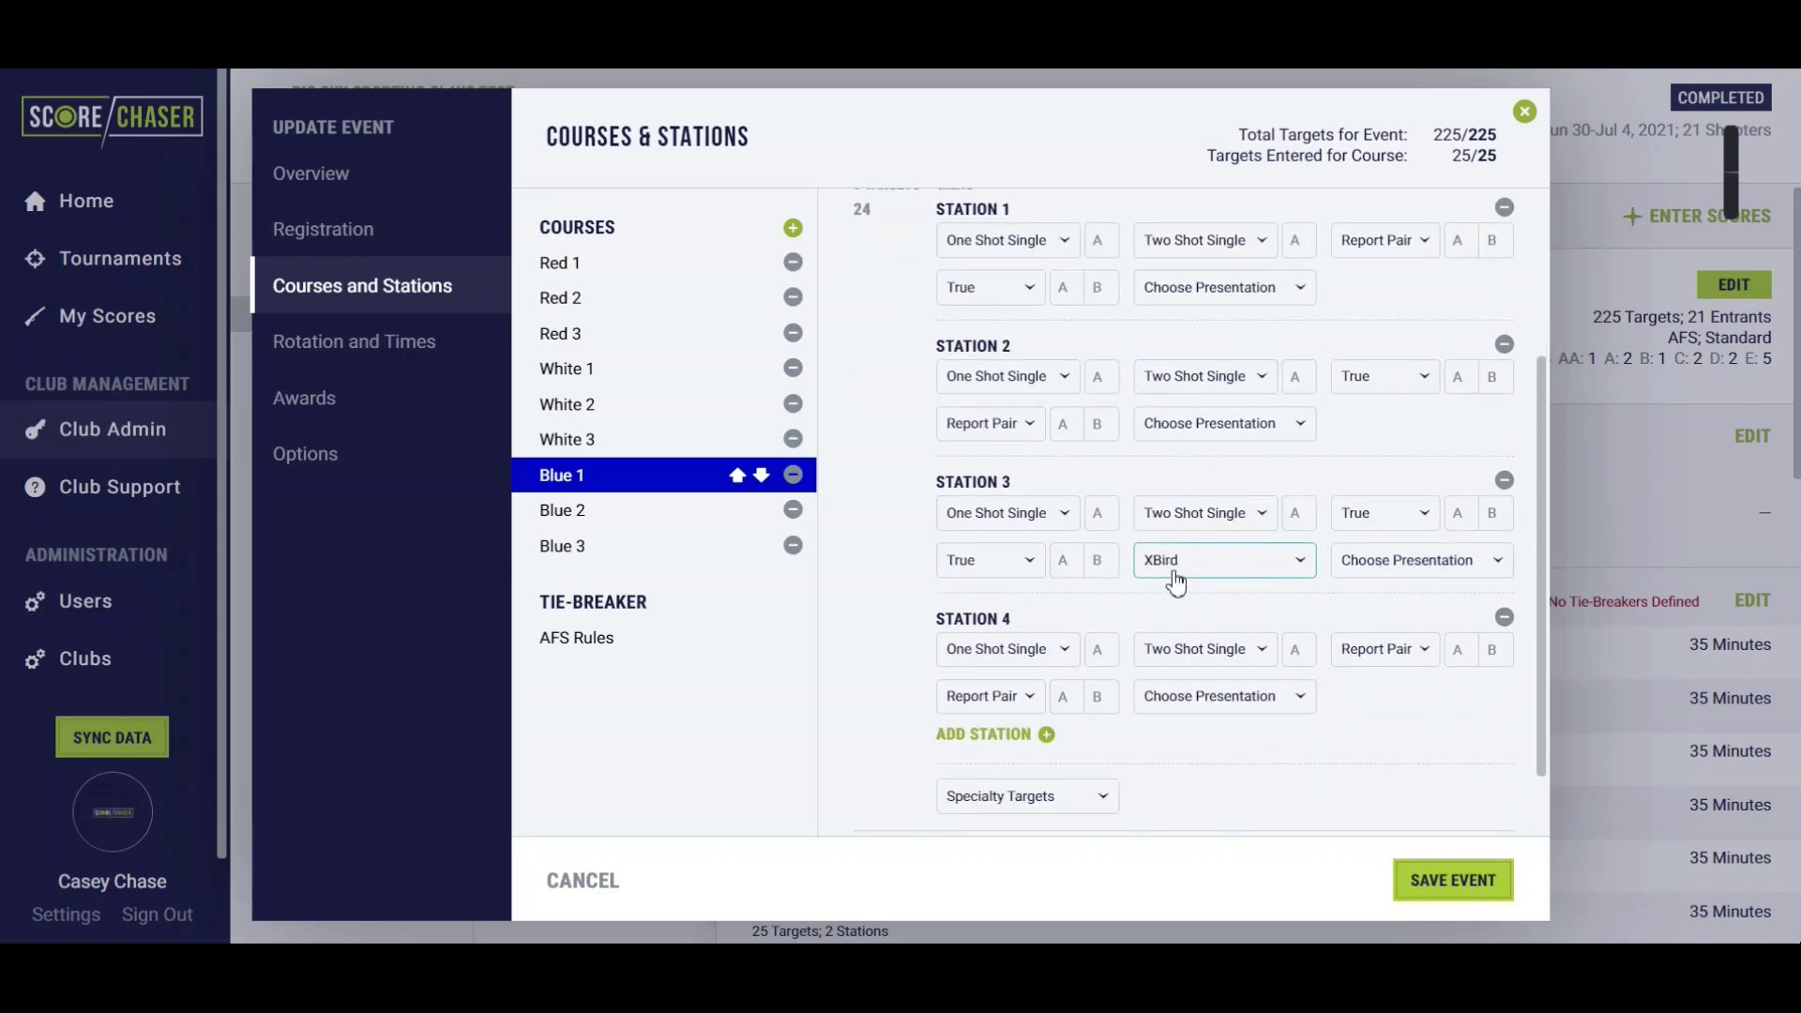
pyautogui.click(1427, 887)
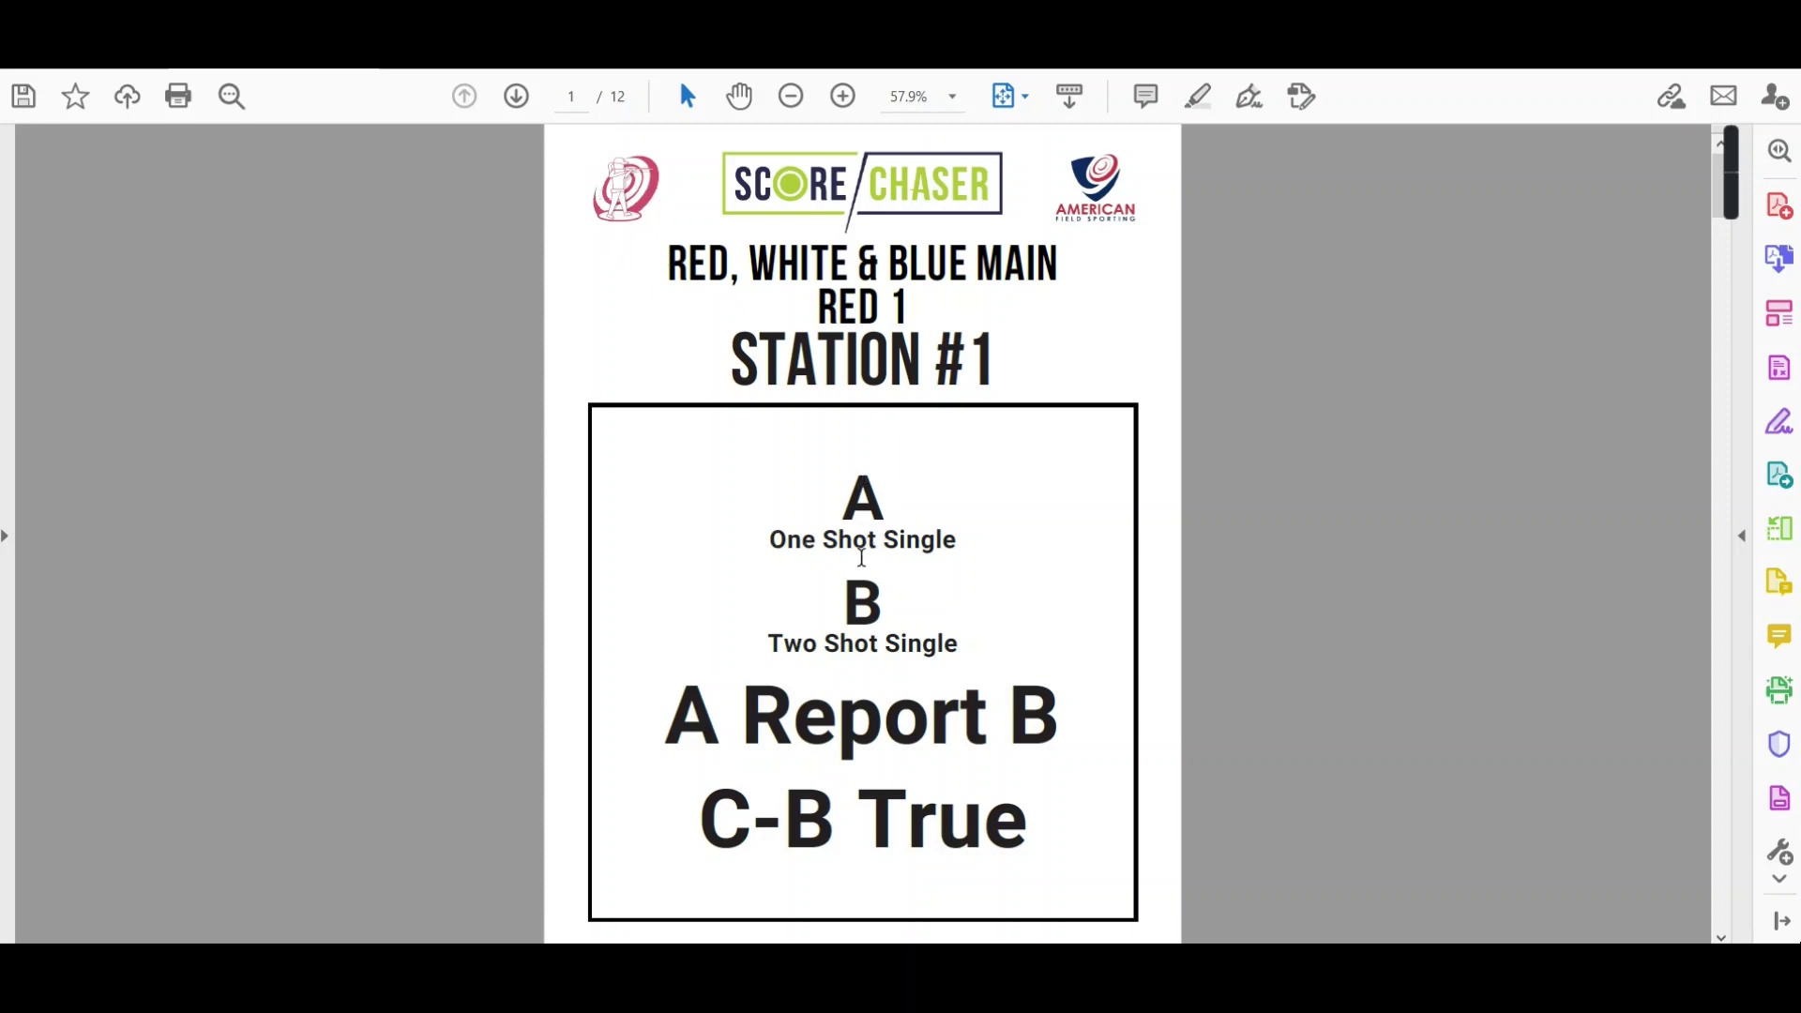
# Look through the printable station signs for the Red 1 and White 1 courses of the Red, White & Blue Main event
pyautogui.scroll(-4, 979, 809)
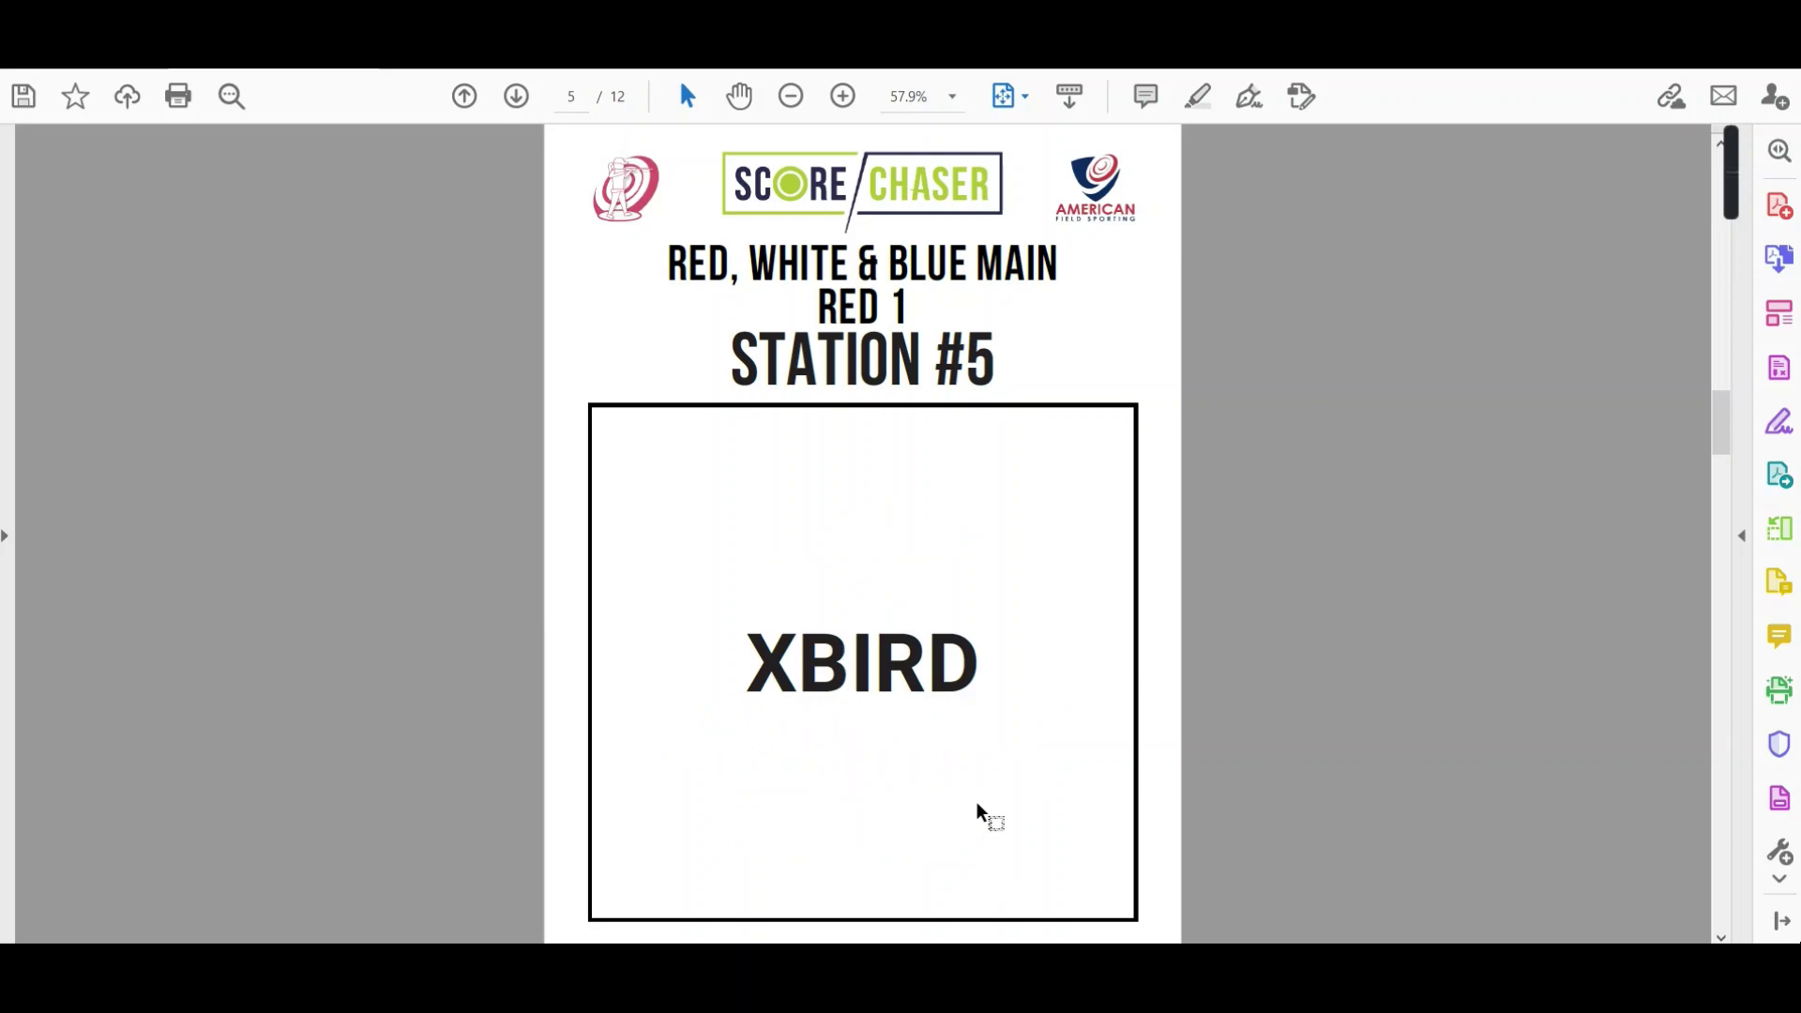
pyautogui.scroll(-1, 978, 811)
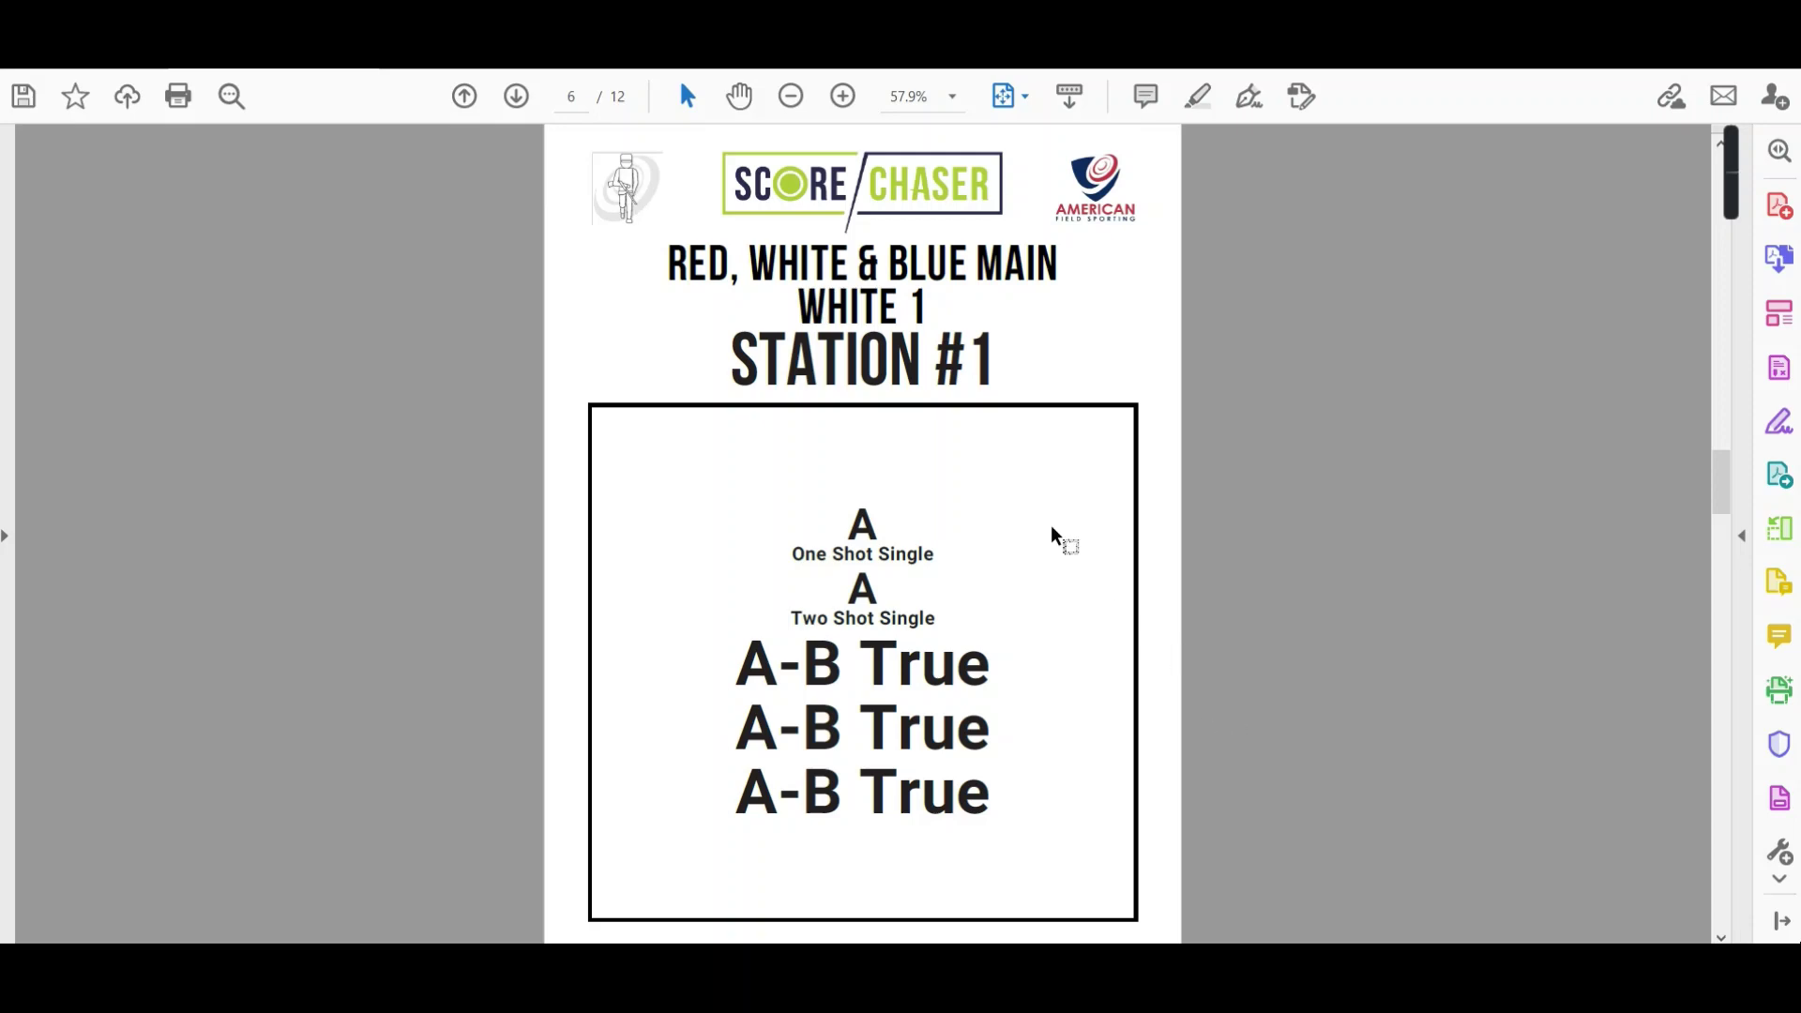
pyautogui.scroll(-3, 1038, 736)
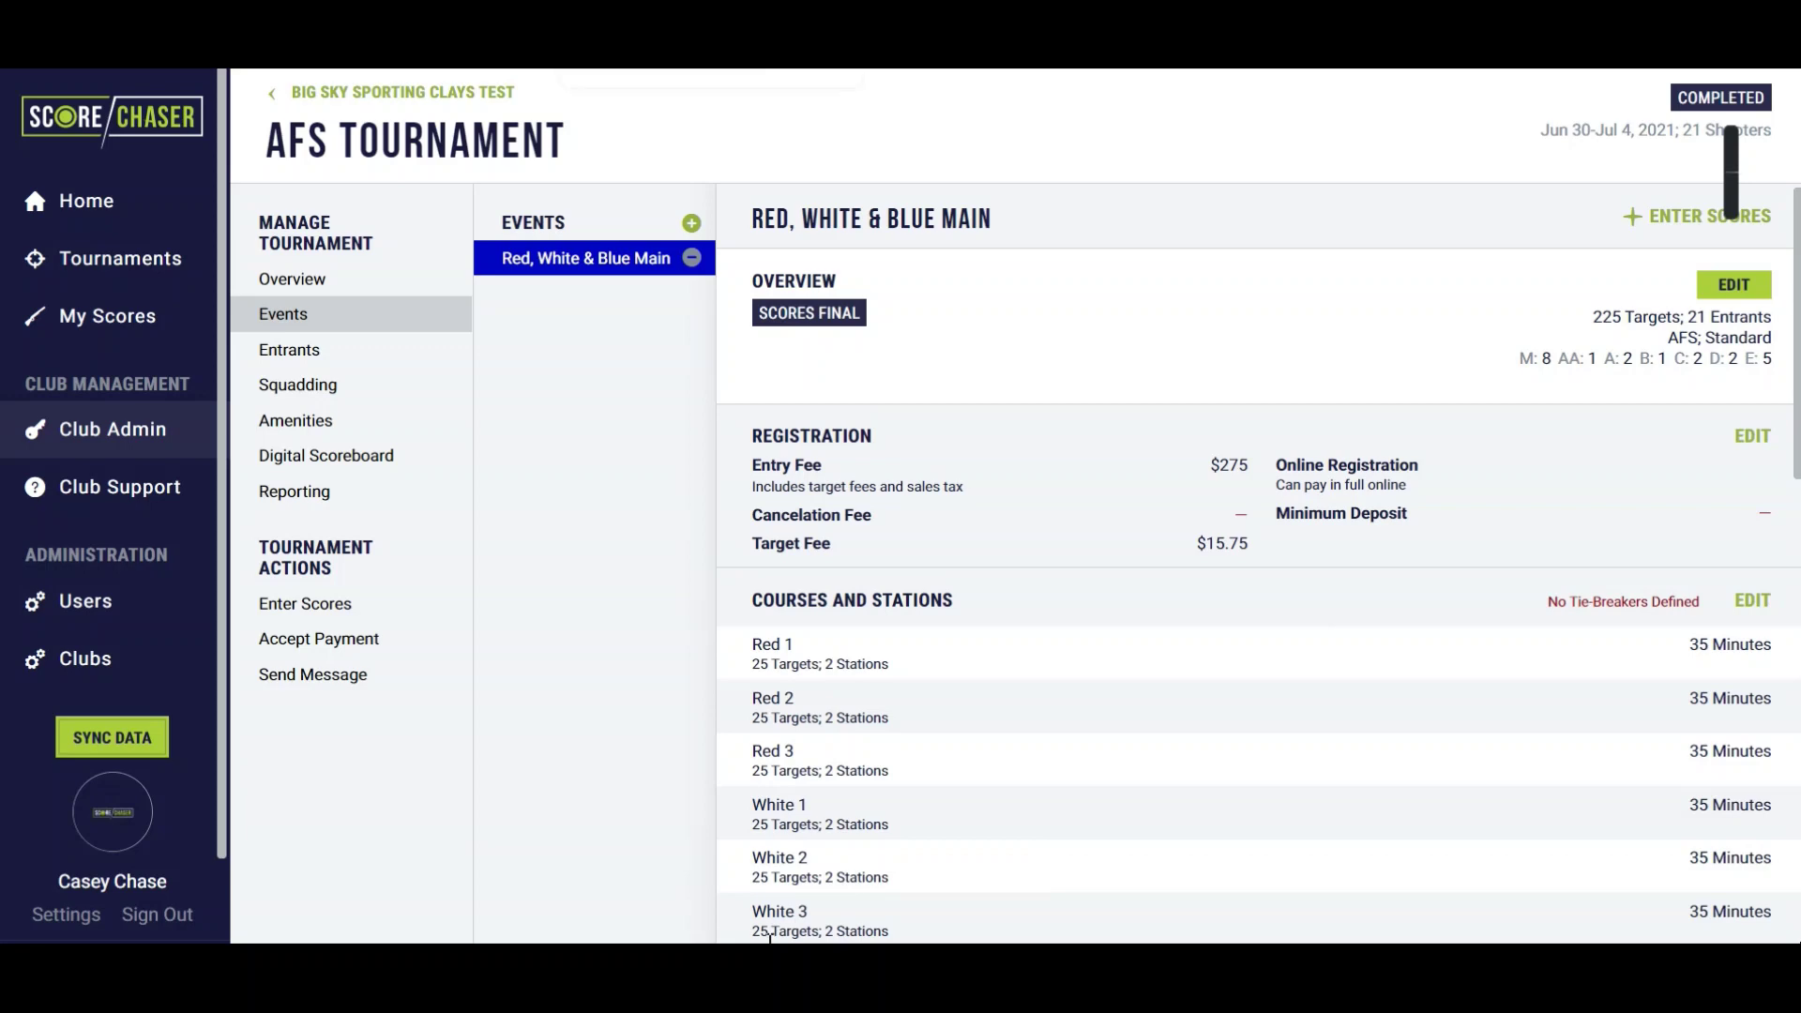
# Switch to the Red, White & Blue Main score sheet PDF and examine the shooter order and XBird columns from Red 1 to White 2
pyautogui.moveTo(783, 976)
pyautogui.click(906, 858)
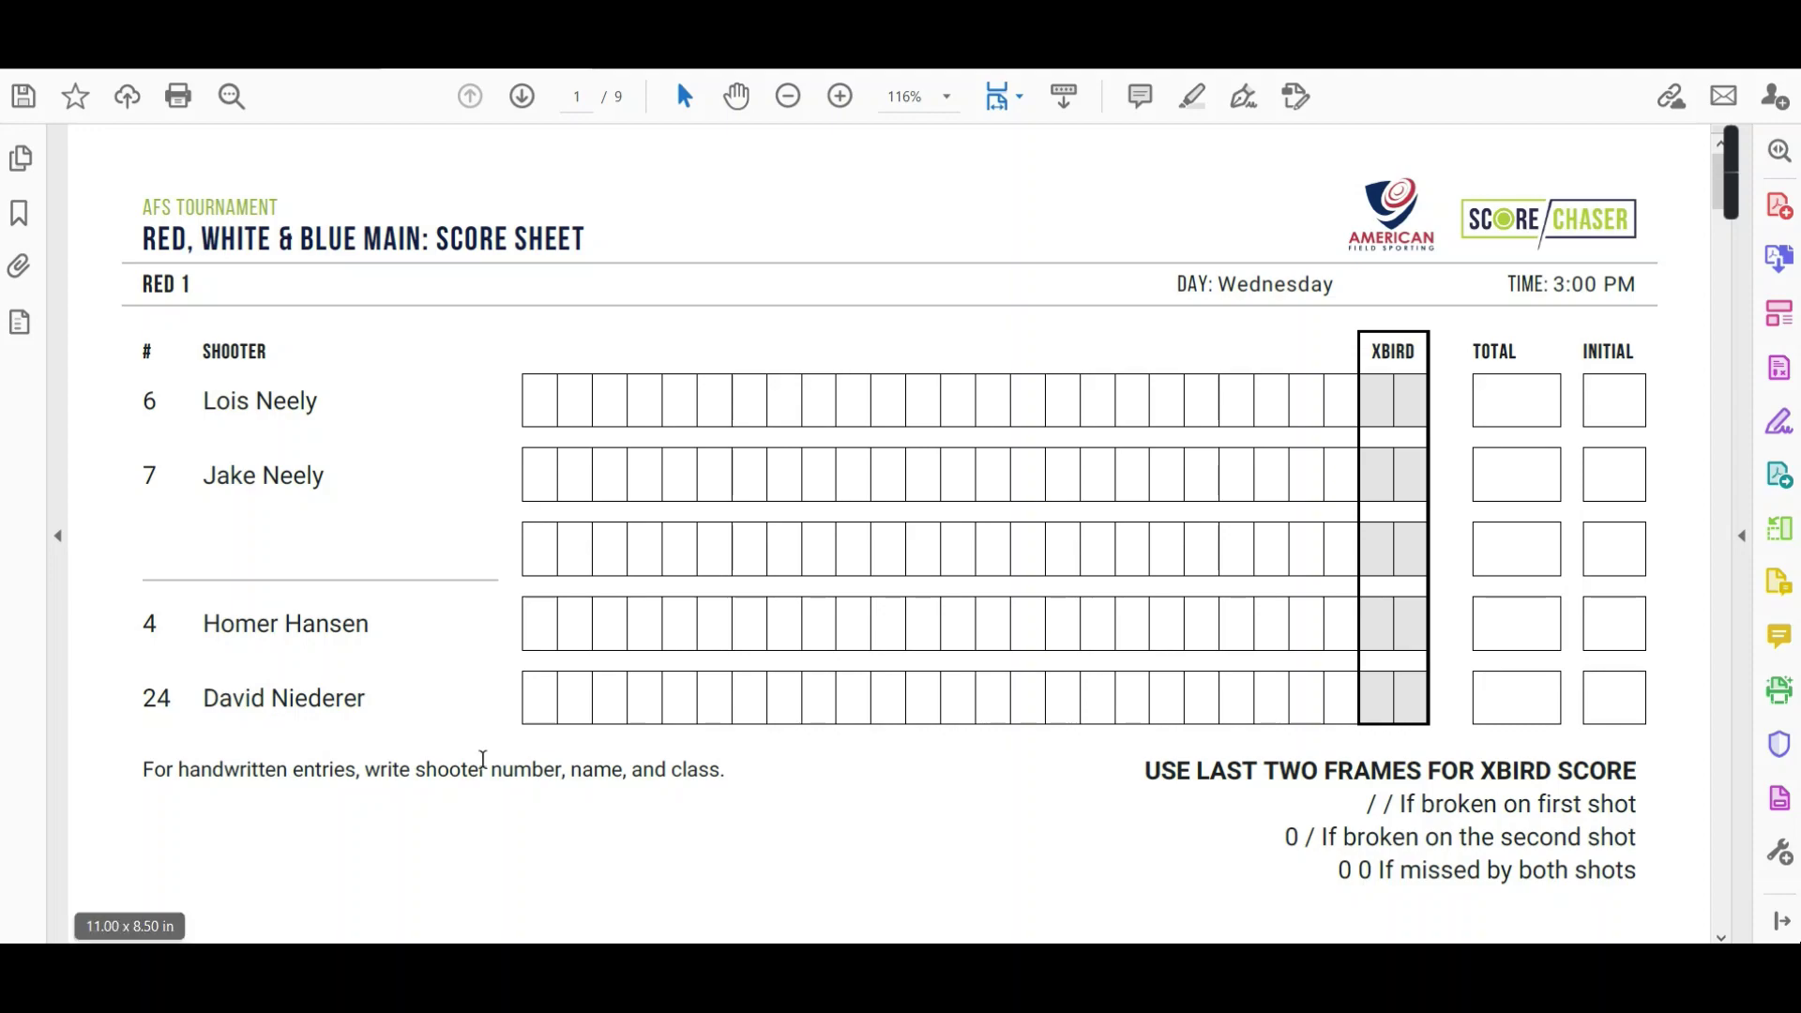
pyautogui.scroll(-10, 486, 773)
pyautogui.scroll(-3, 487, 777)
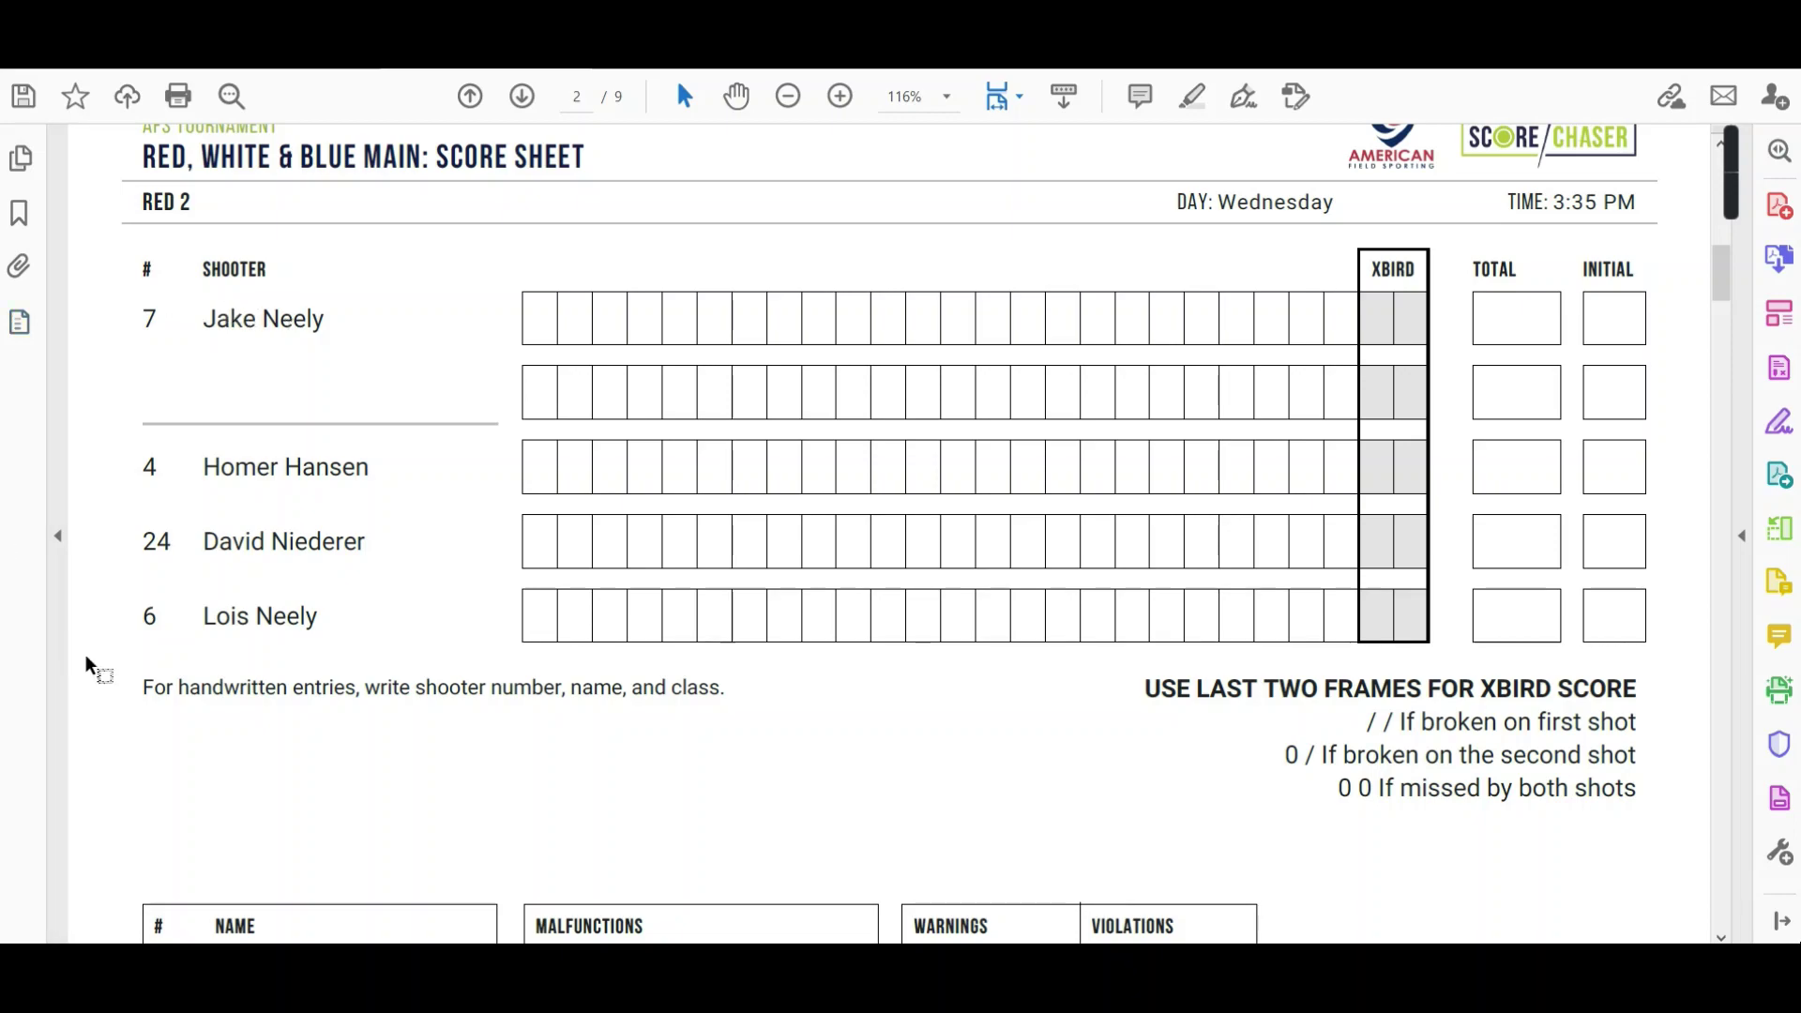
pyautogui.scroll(-10, 475, 684)
pyautogui.scroll(-6, 530, 696)
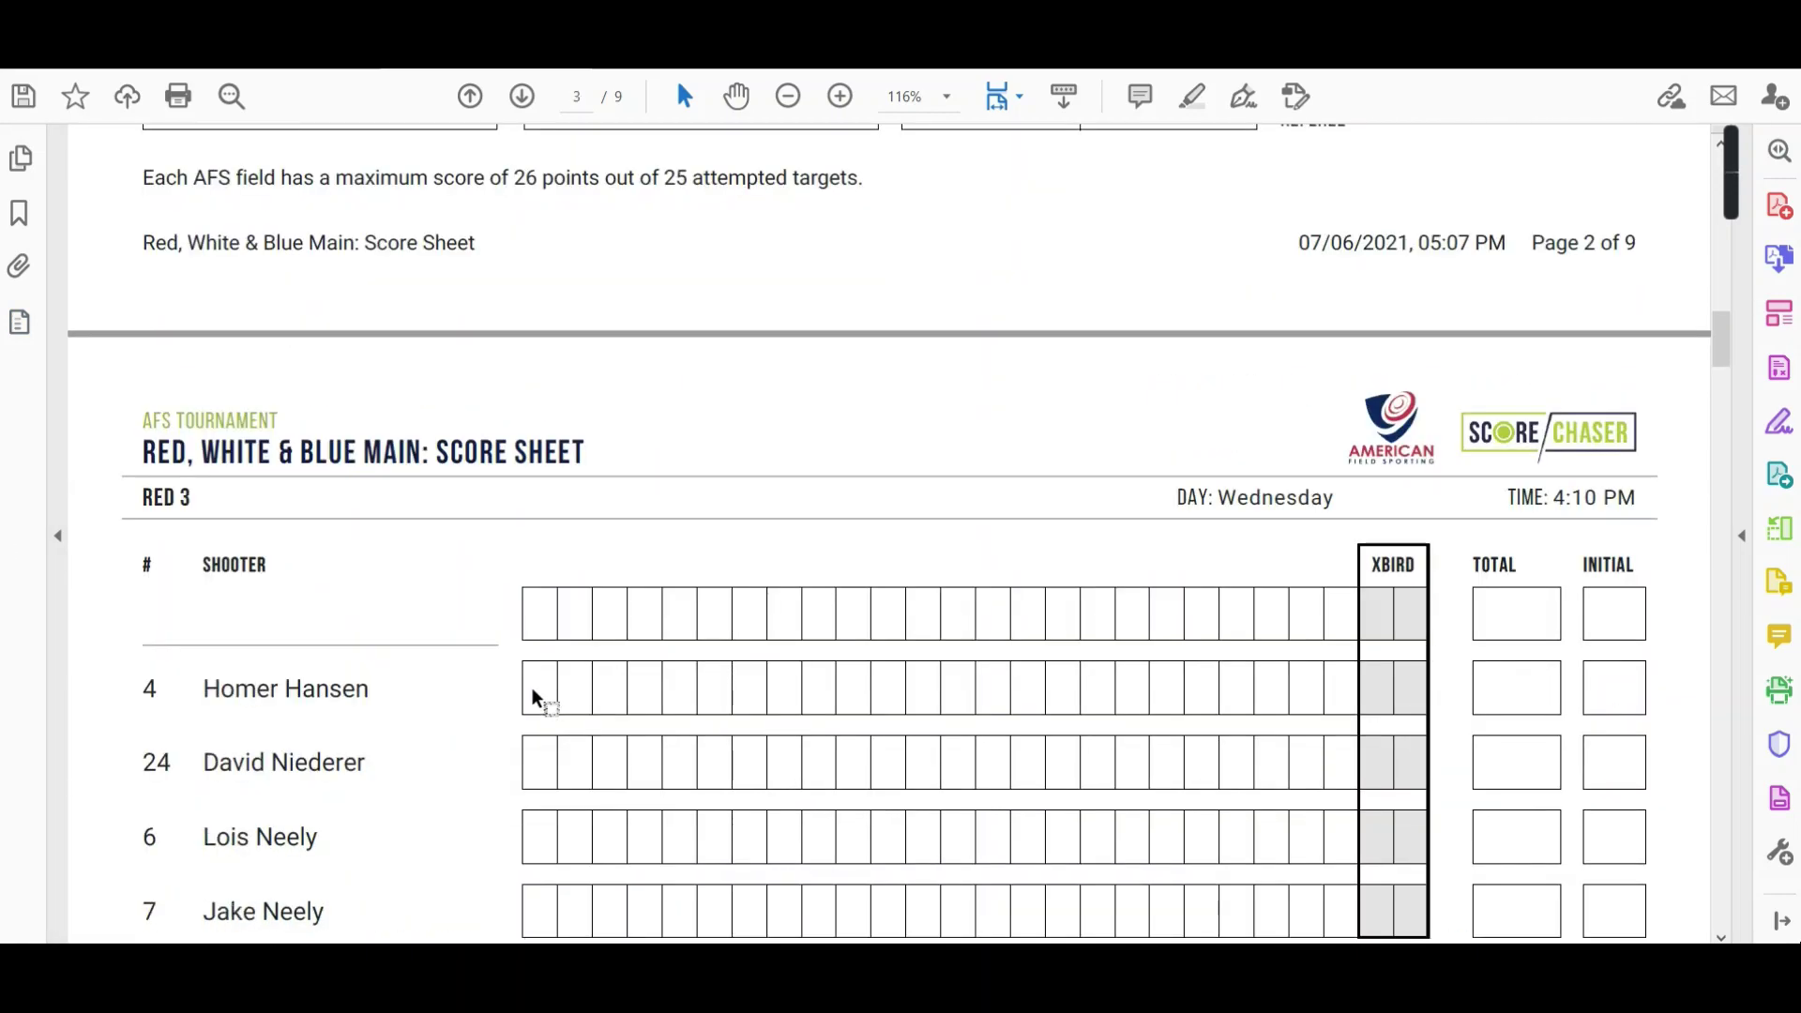
pyautogui.scroll(-4, 541, 691)
pyautogui.scroll(-13, 541, 692)
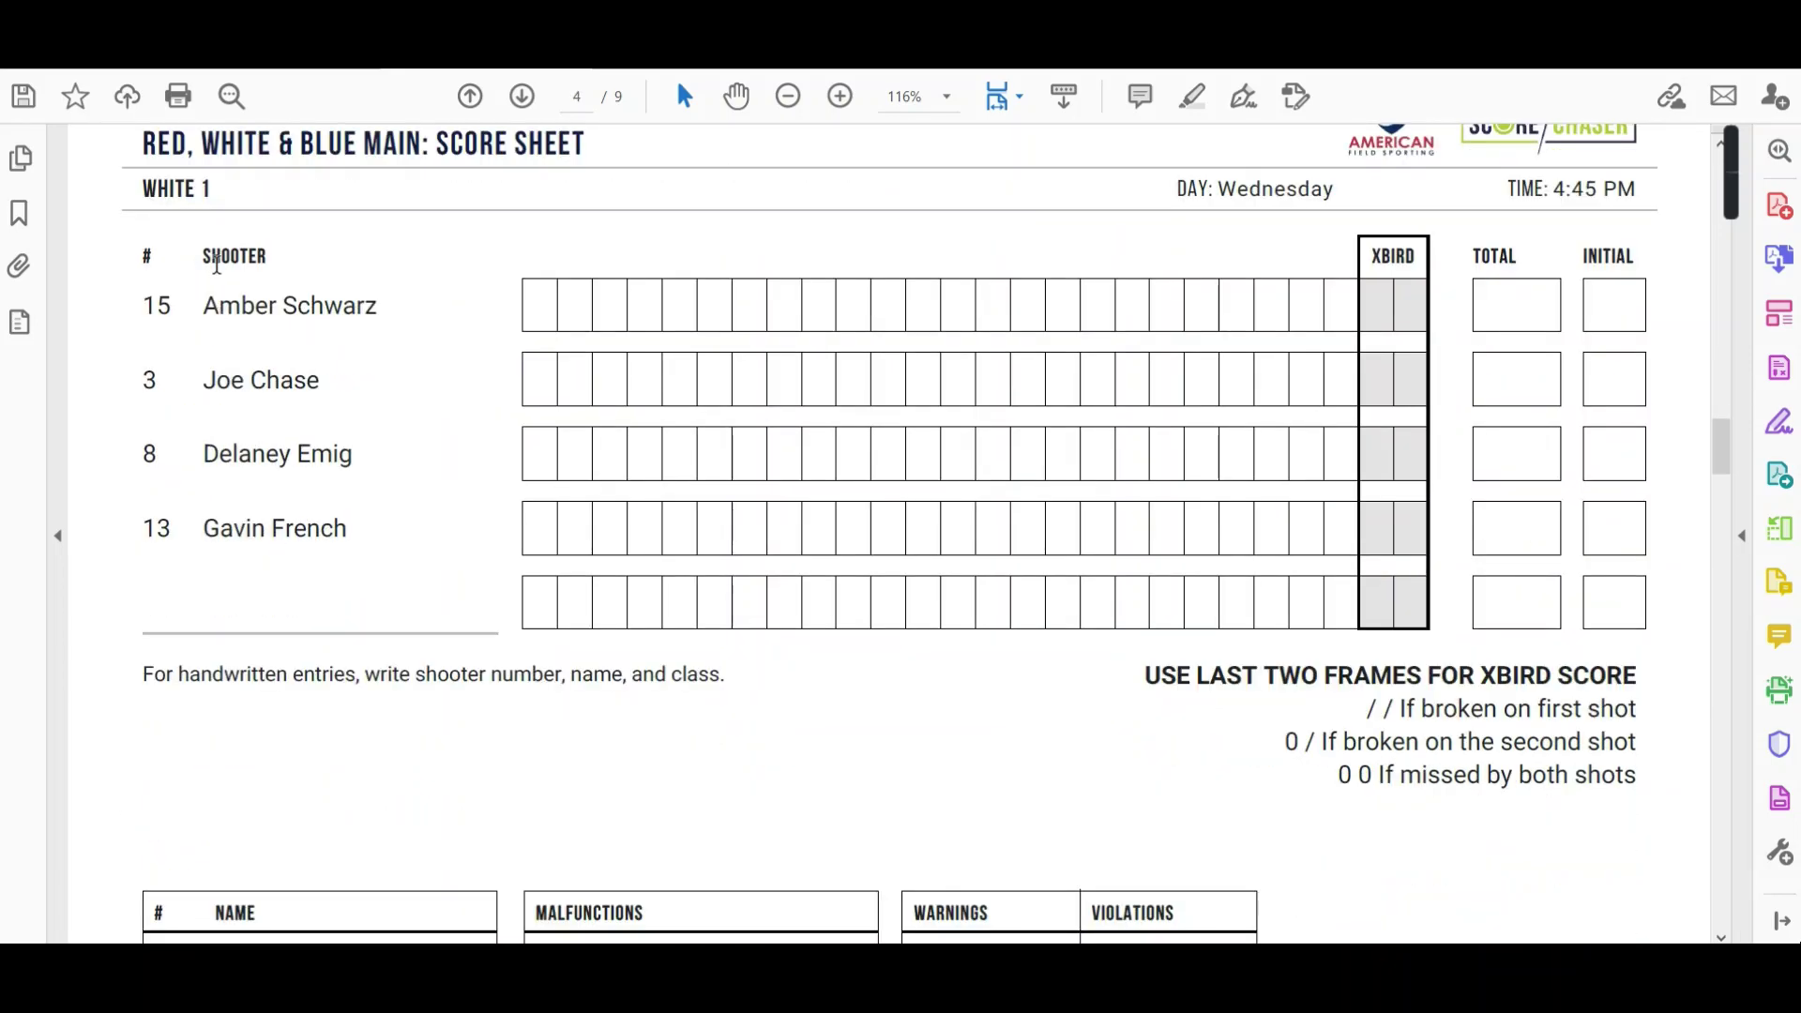
pyautogui.scroll(-10, 511, 575)
pyautogui.scroll(-5, 513, 593)
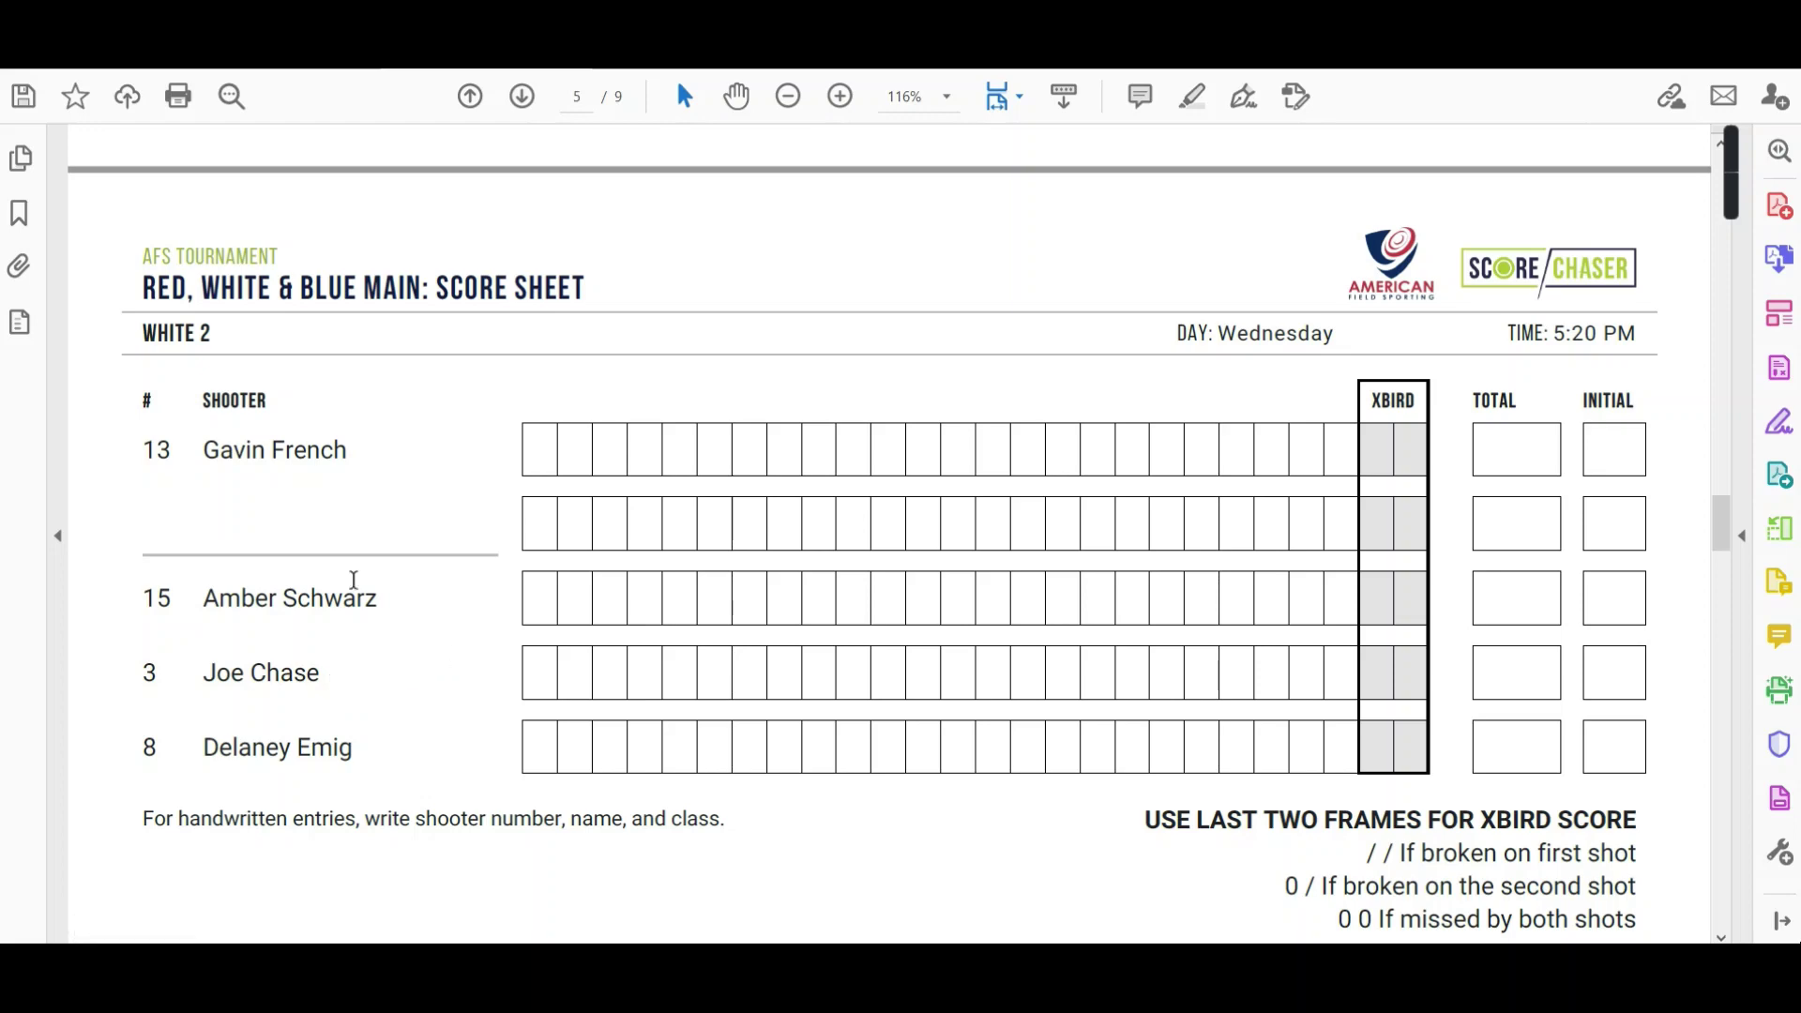
# Examine the shooter order and XBird columns on the remaining Red, White & Blue Main score sheets through Blue 2
pyautogui.scroll(-20, 392, 664)
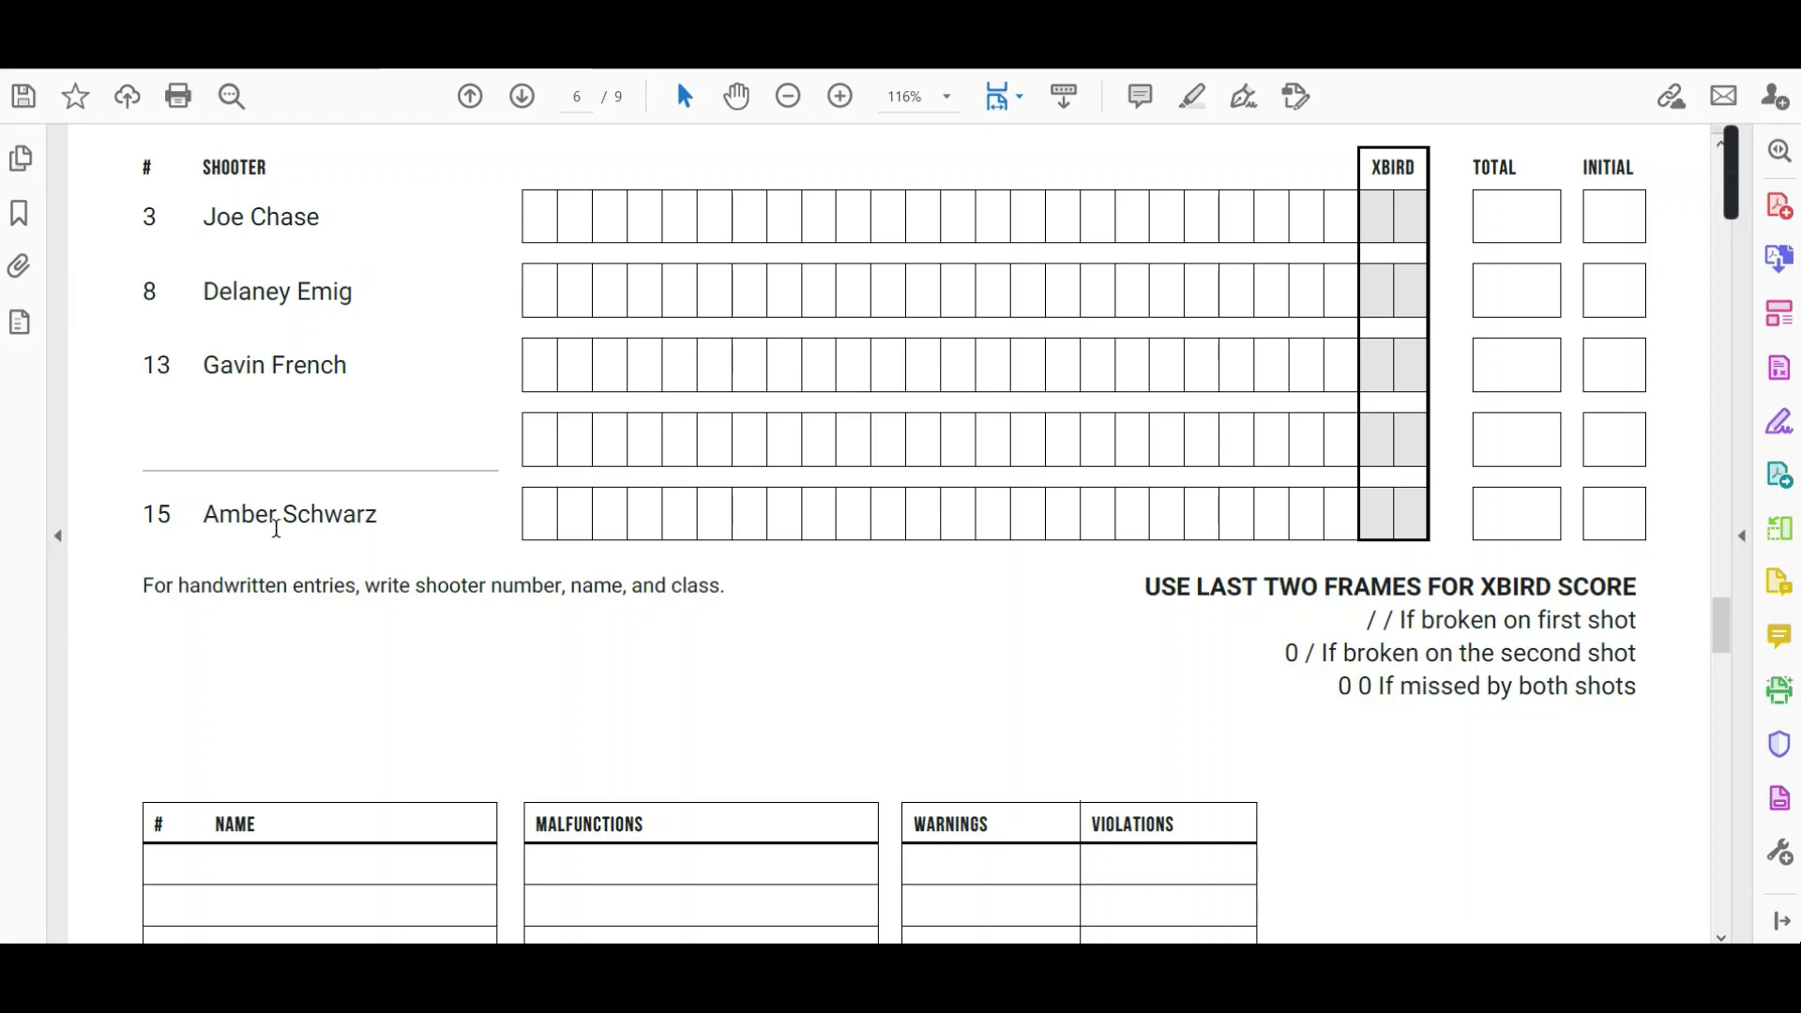
pyautogui.scroll(-5, 553, 735)
pyautogui.scroll(-18, 554, 735)
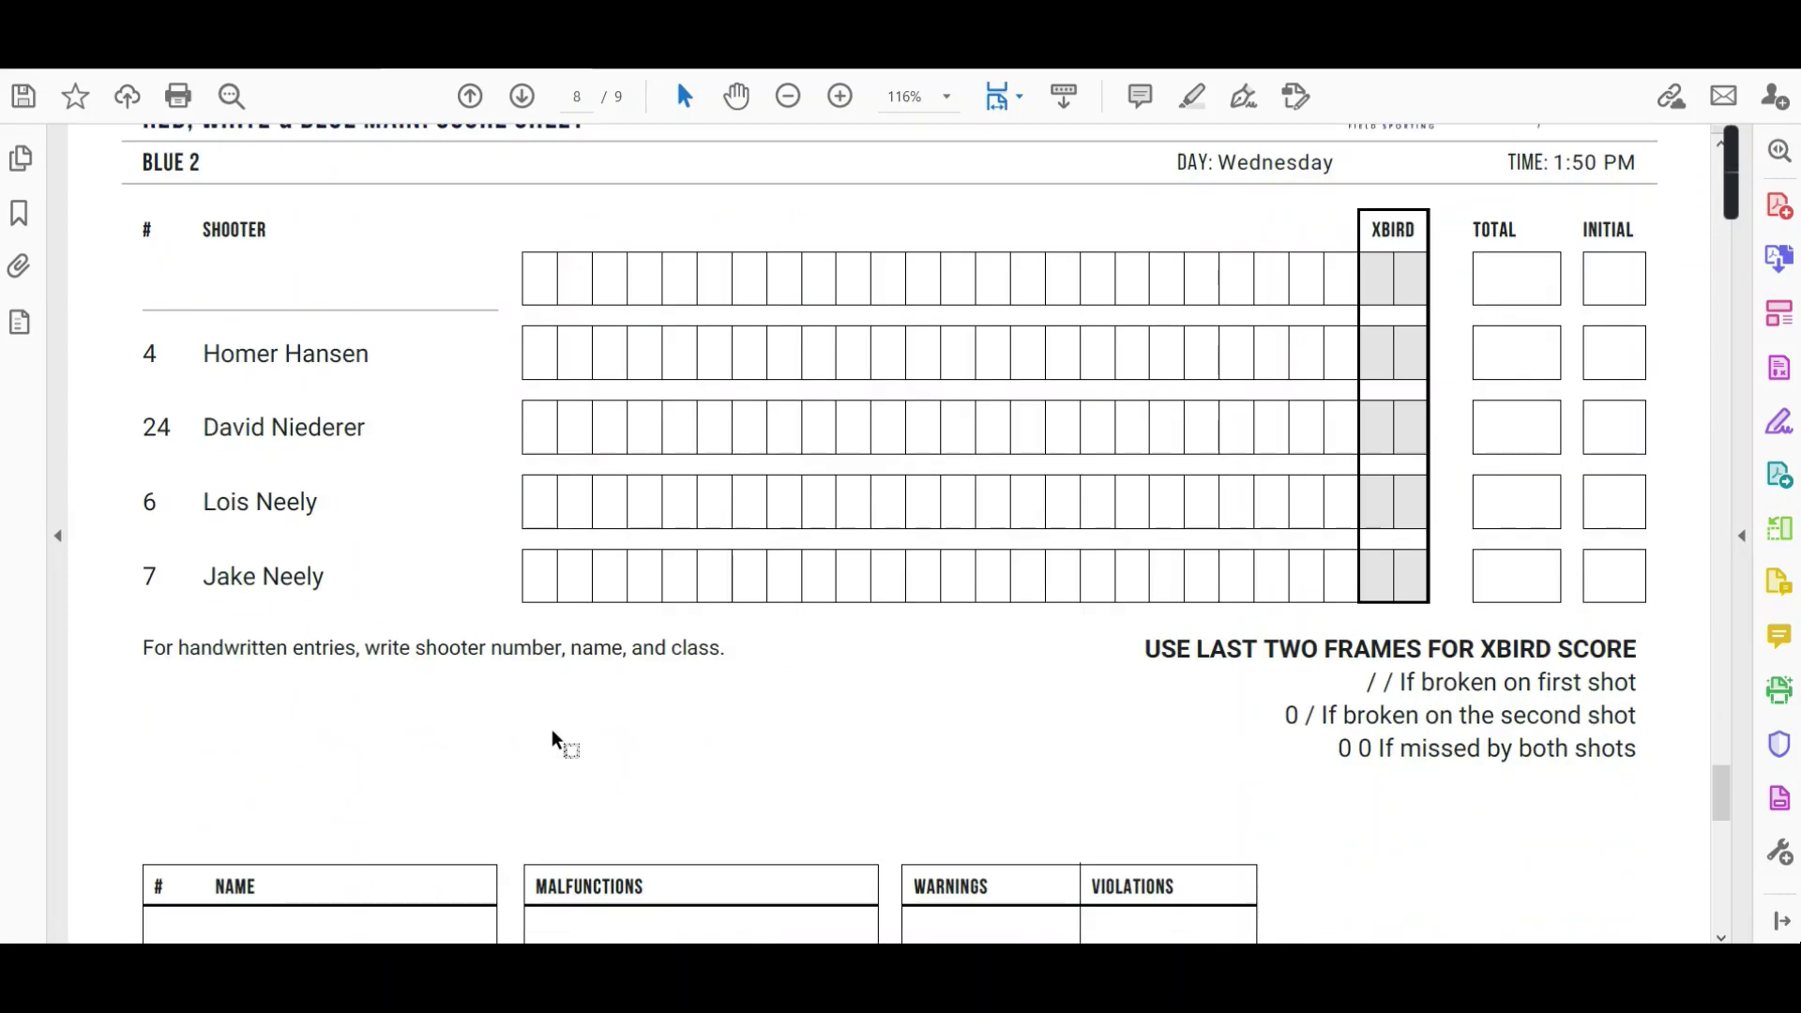
pyautogui.scroll(-5, 554, 736)
pyautogui.scroll(5, 563, 744)
pyautogui.click(789, 97)
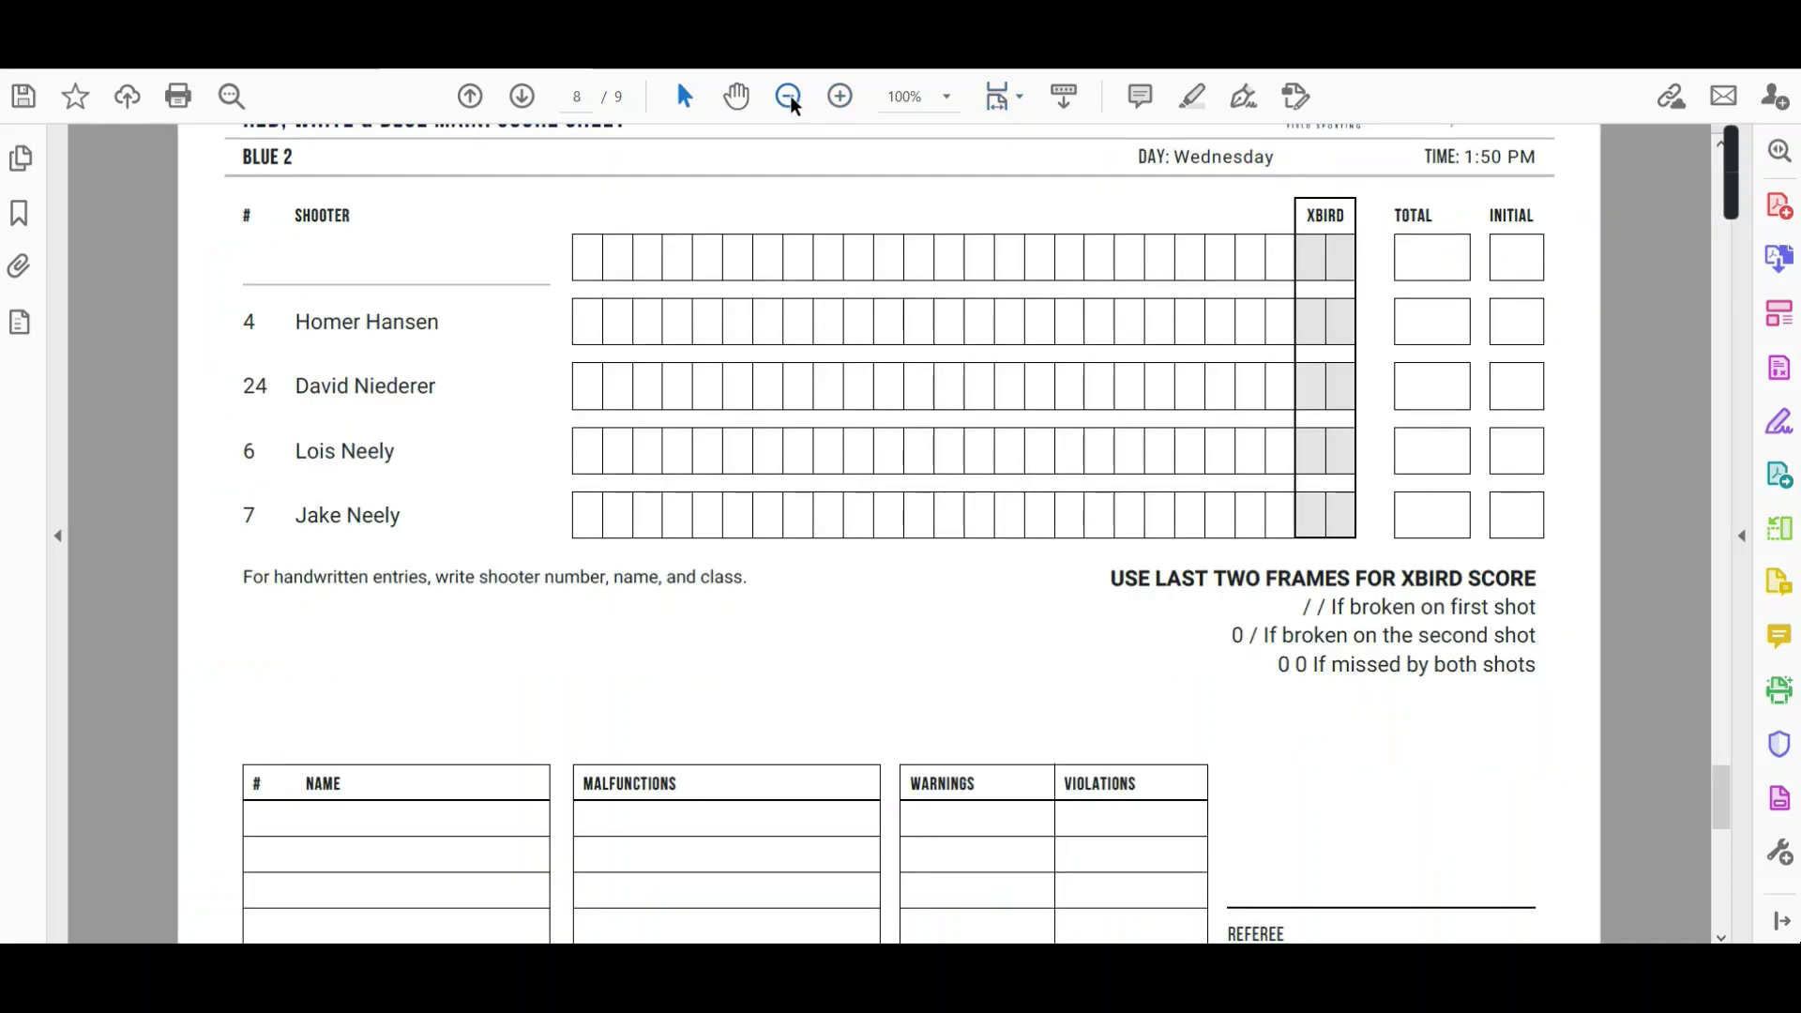
pyautogui.click(789, 98)
pyautogui.scroll(3, 1313, 482)
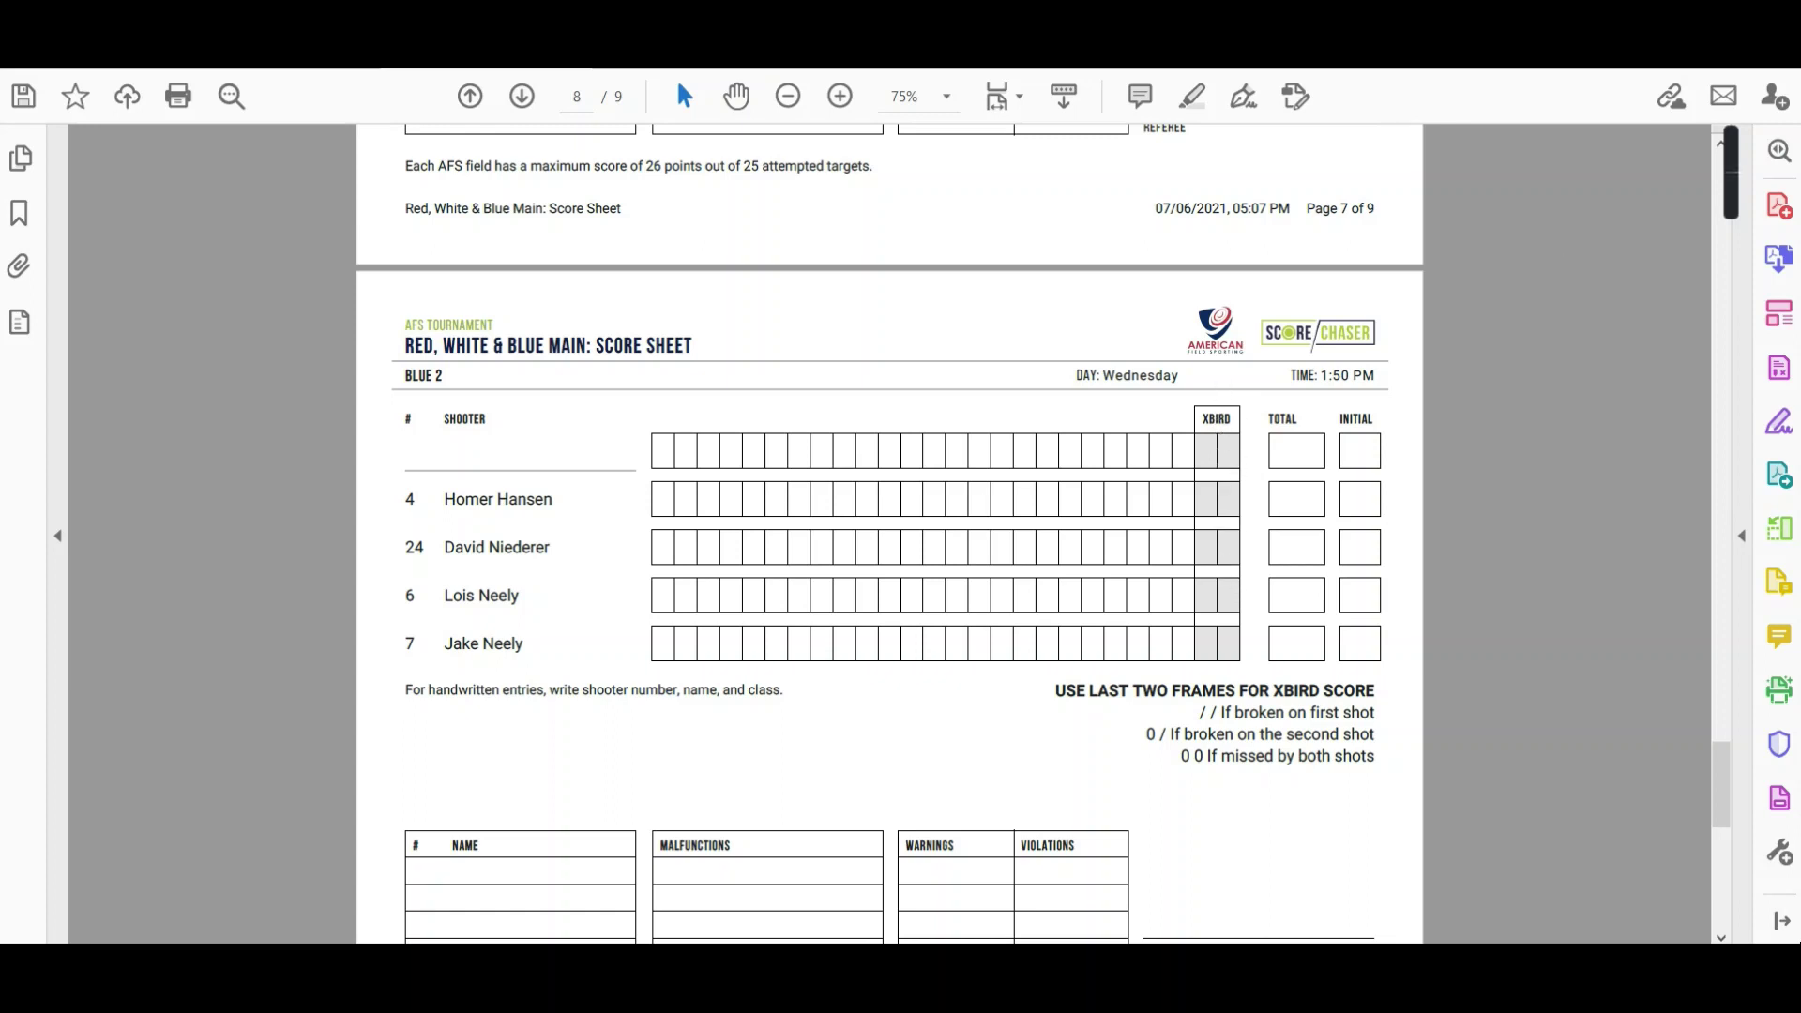
# Close the score sheet and station menus PDFs without saving changes
pyautogui.hotkey('alt', 'F4')
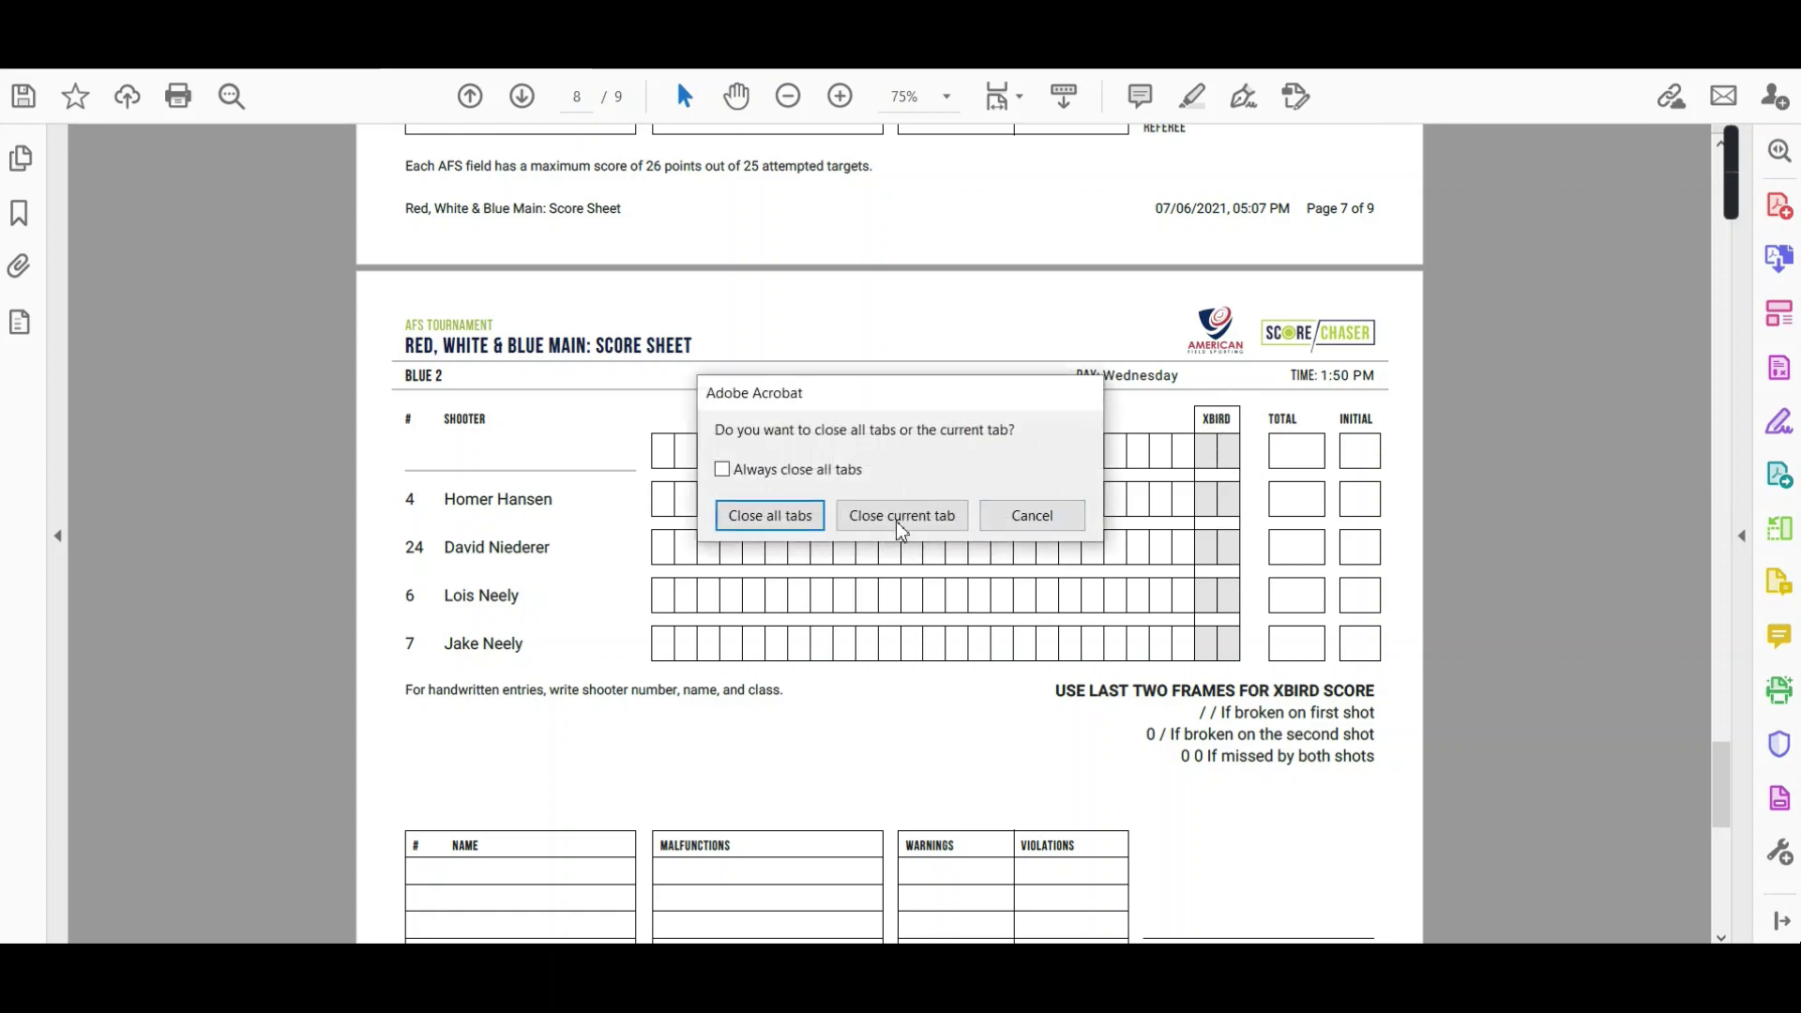
pyautogui.click(901, 516)
pyautogui.click(989, 528)
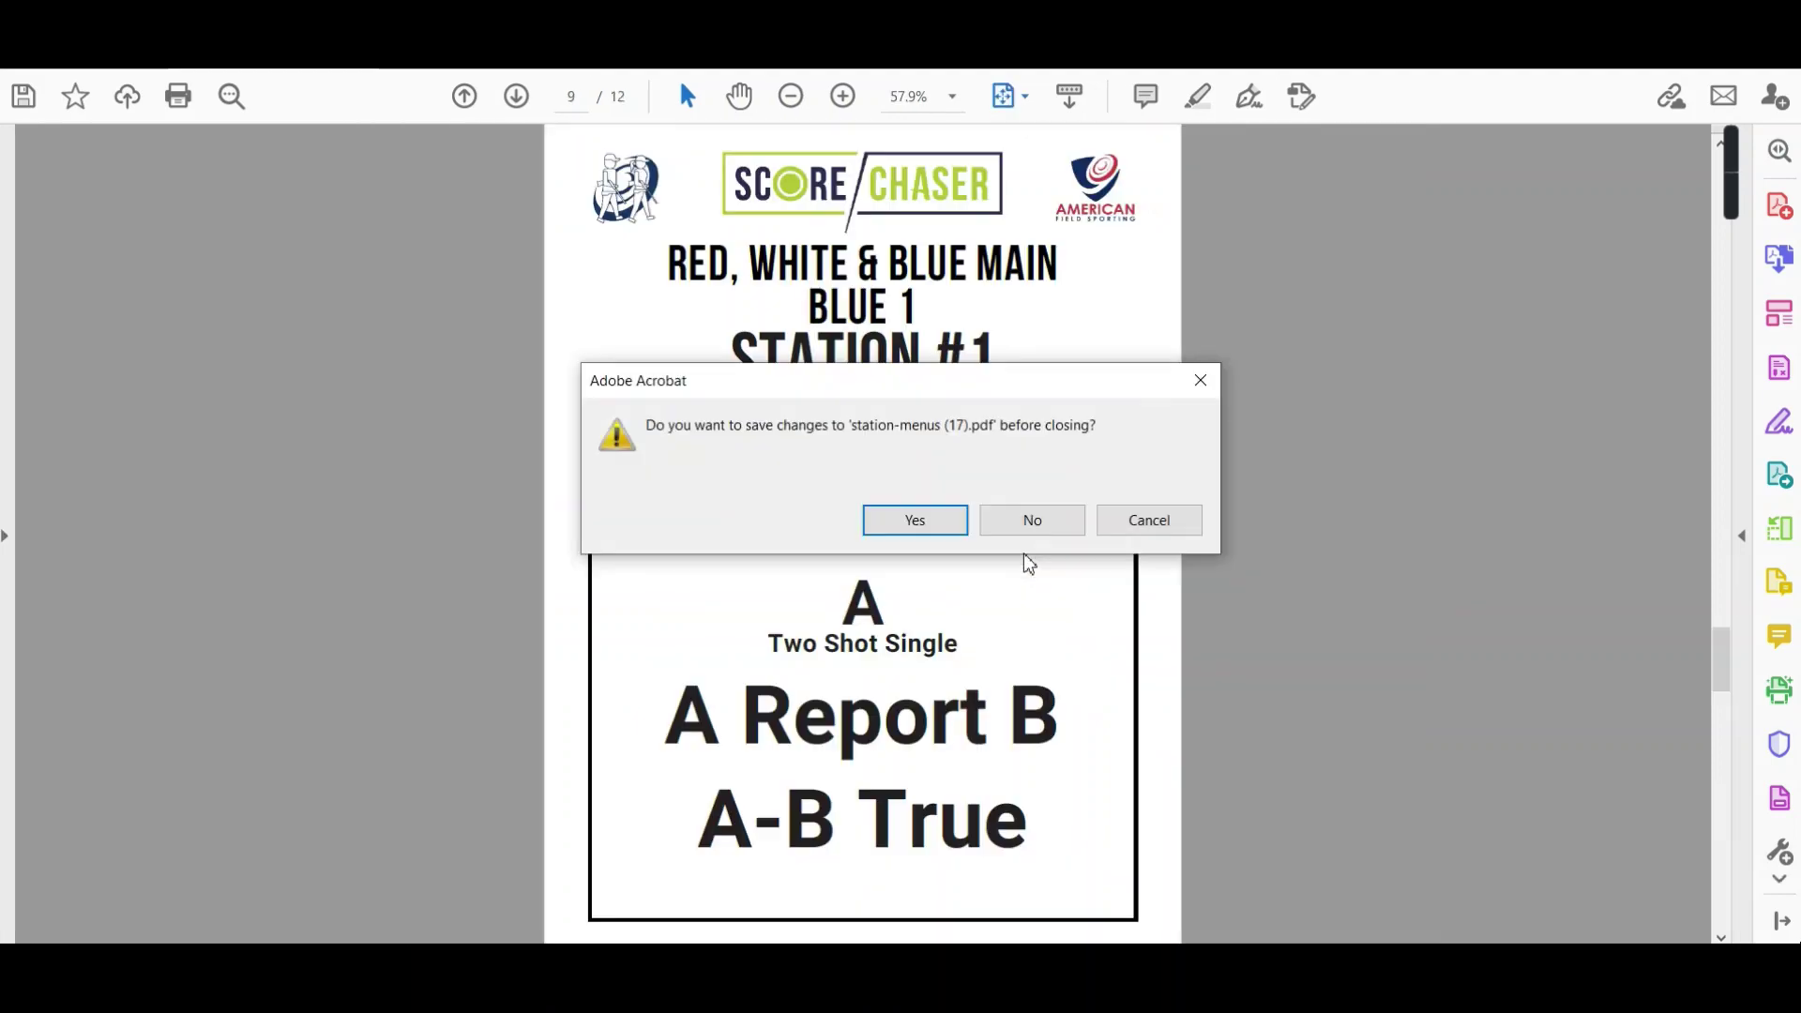
pyautogui.click(1033, 516)
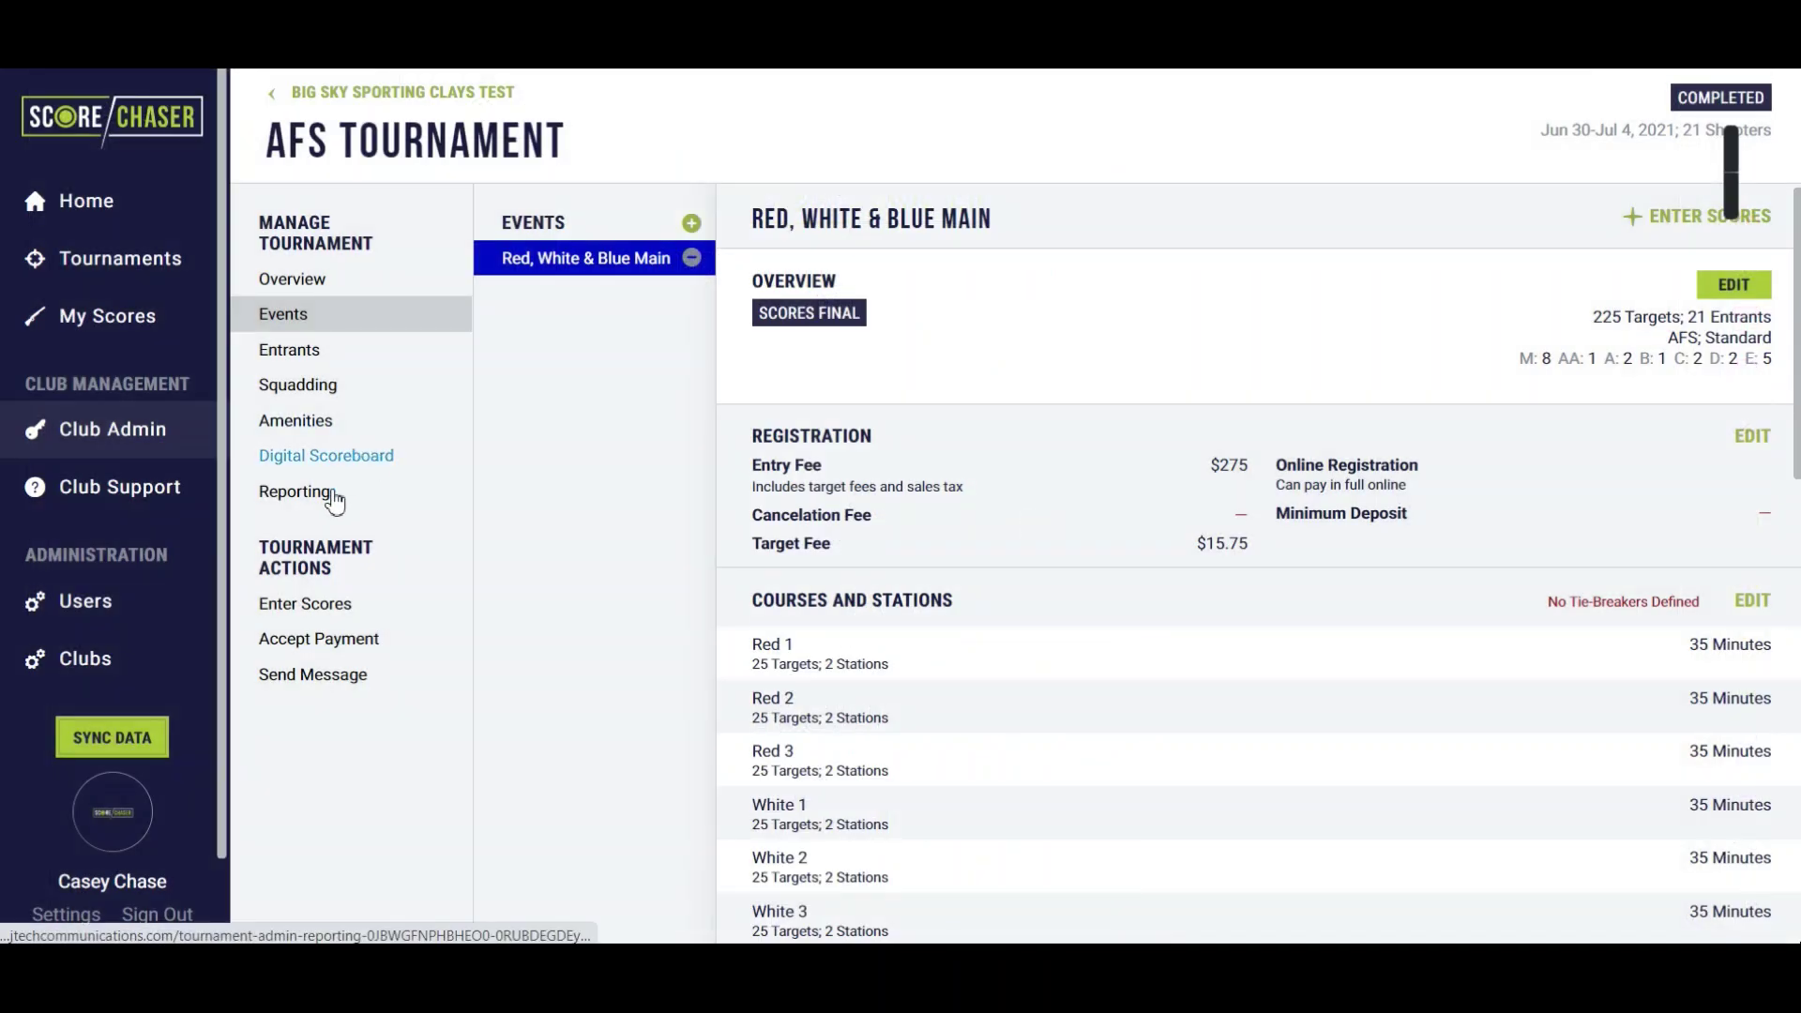
# Look up an entrant by surname in score entry for Red, White & Blue Main and inspect the Red 1 Stations and XBird scores
pyautogui.click(331, 619)
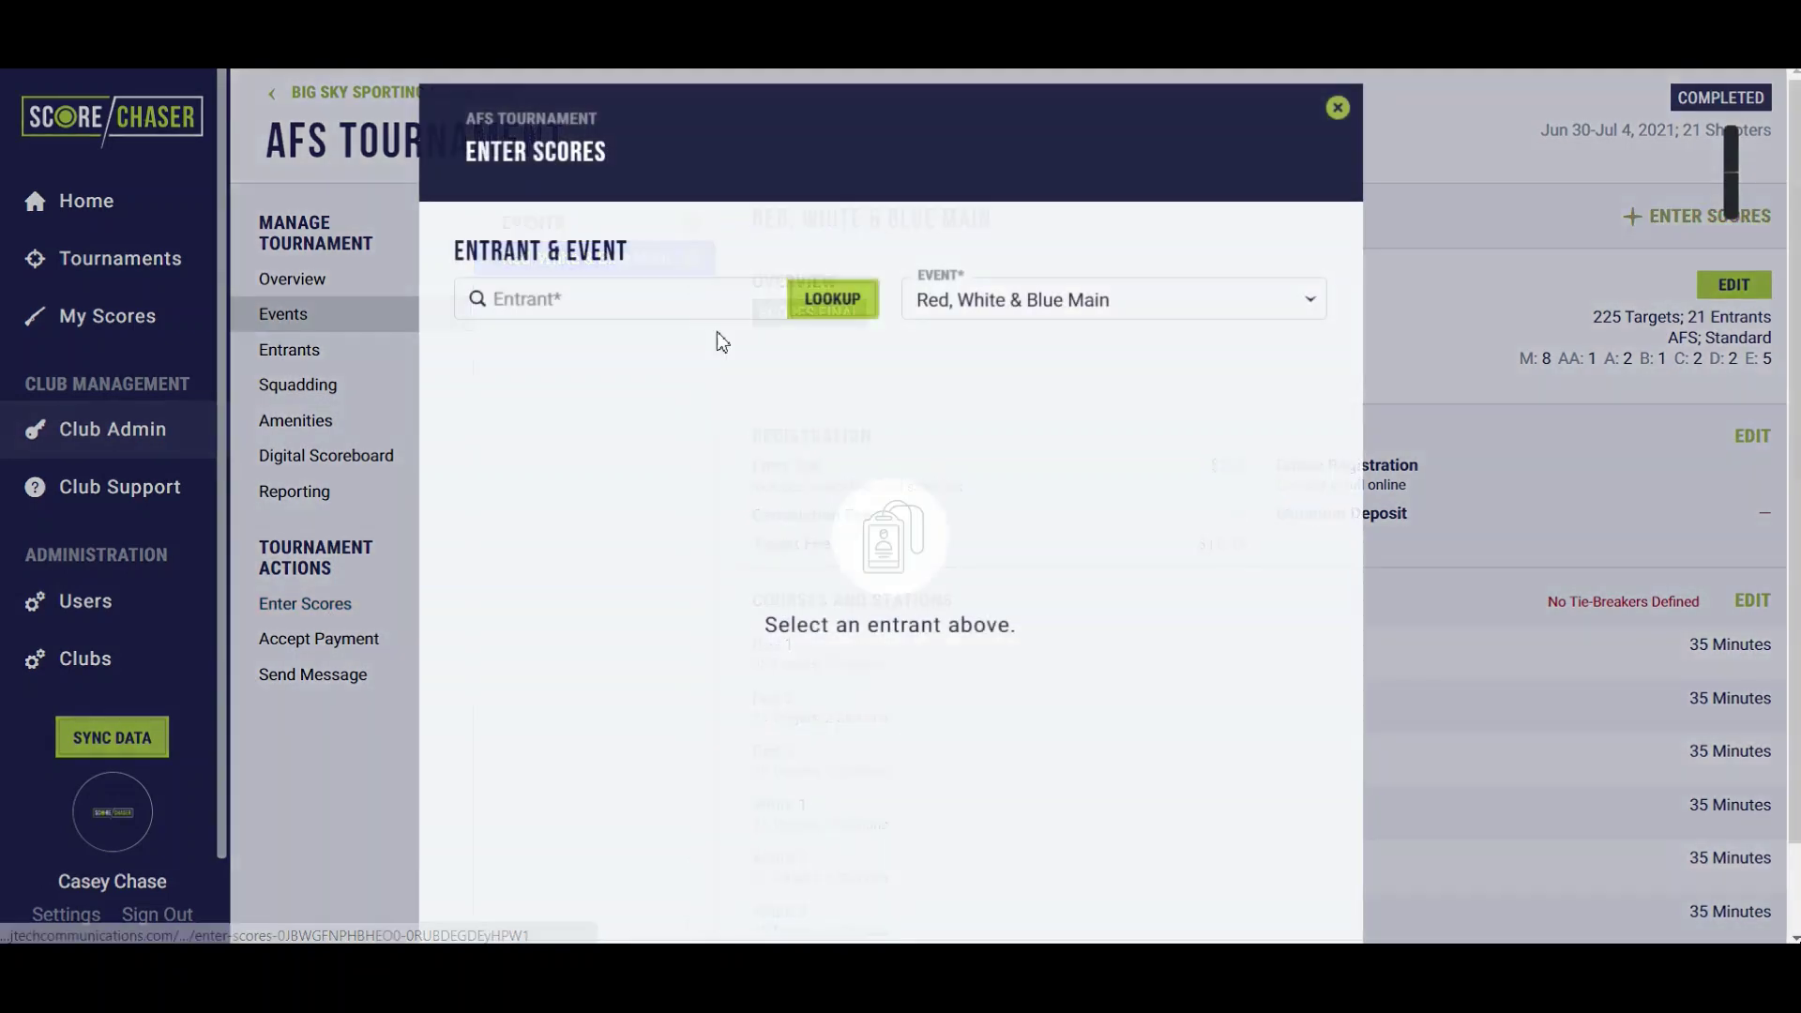
pyautogui.write('CHASE')
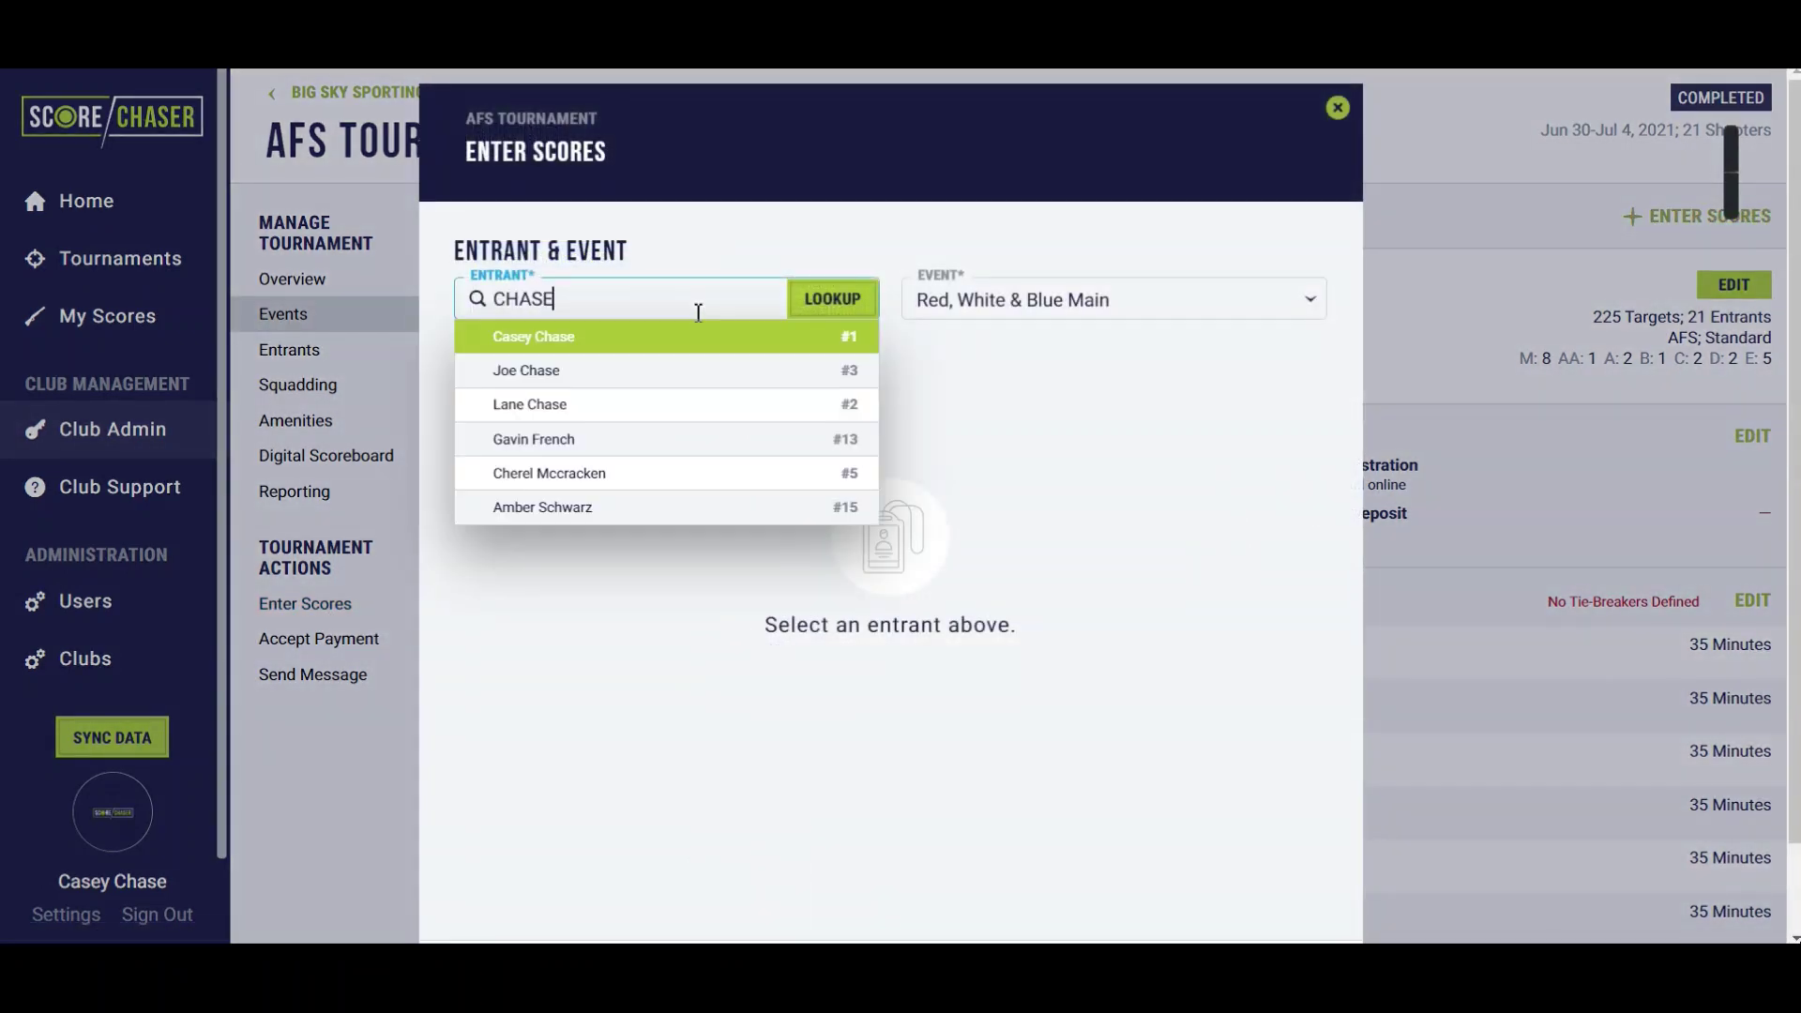
pyautogui.press('Return')
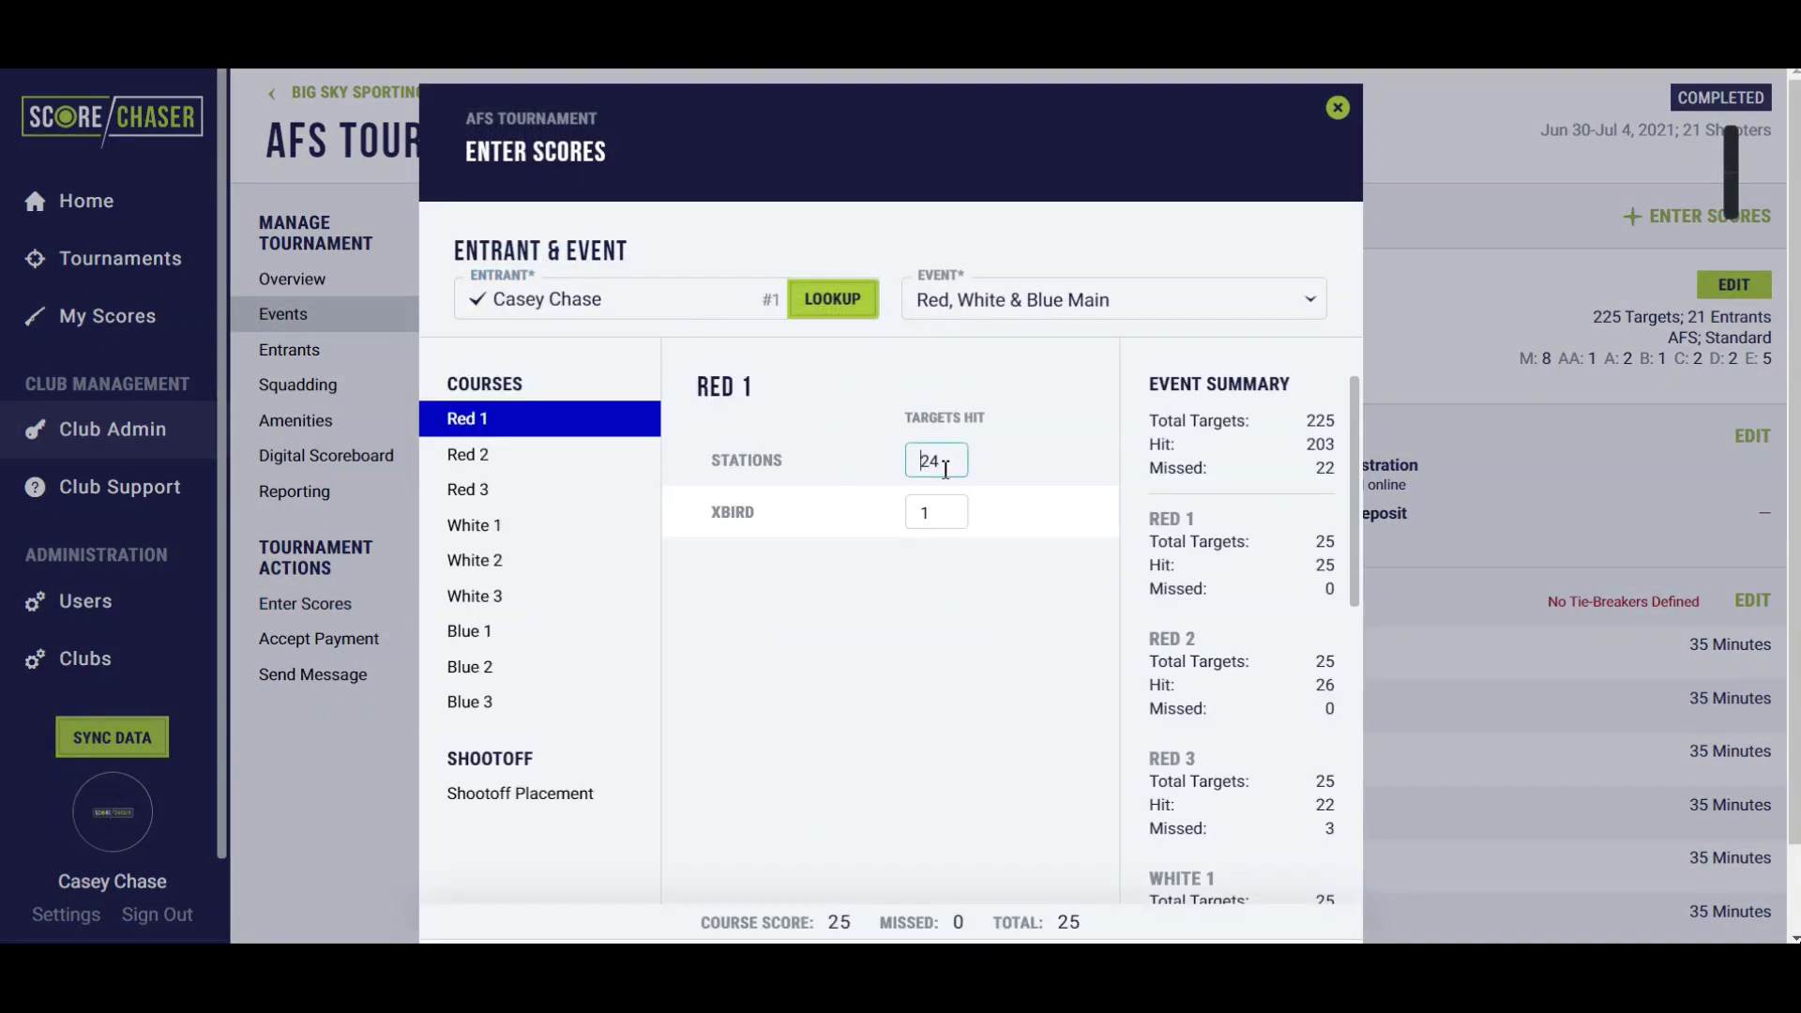
pyautogui.doubleClick(945, 466)
pyautogui.doubleClick(906, 519)
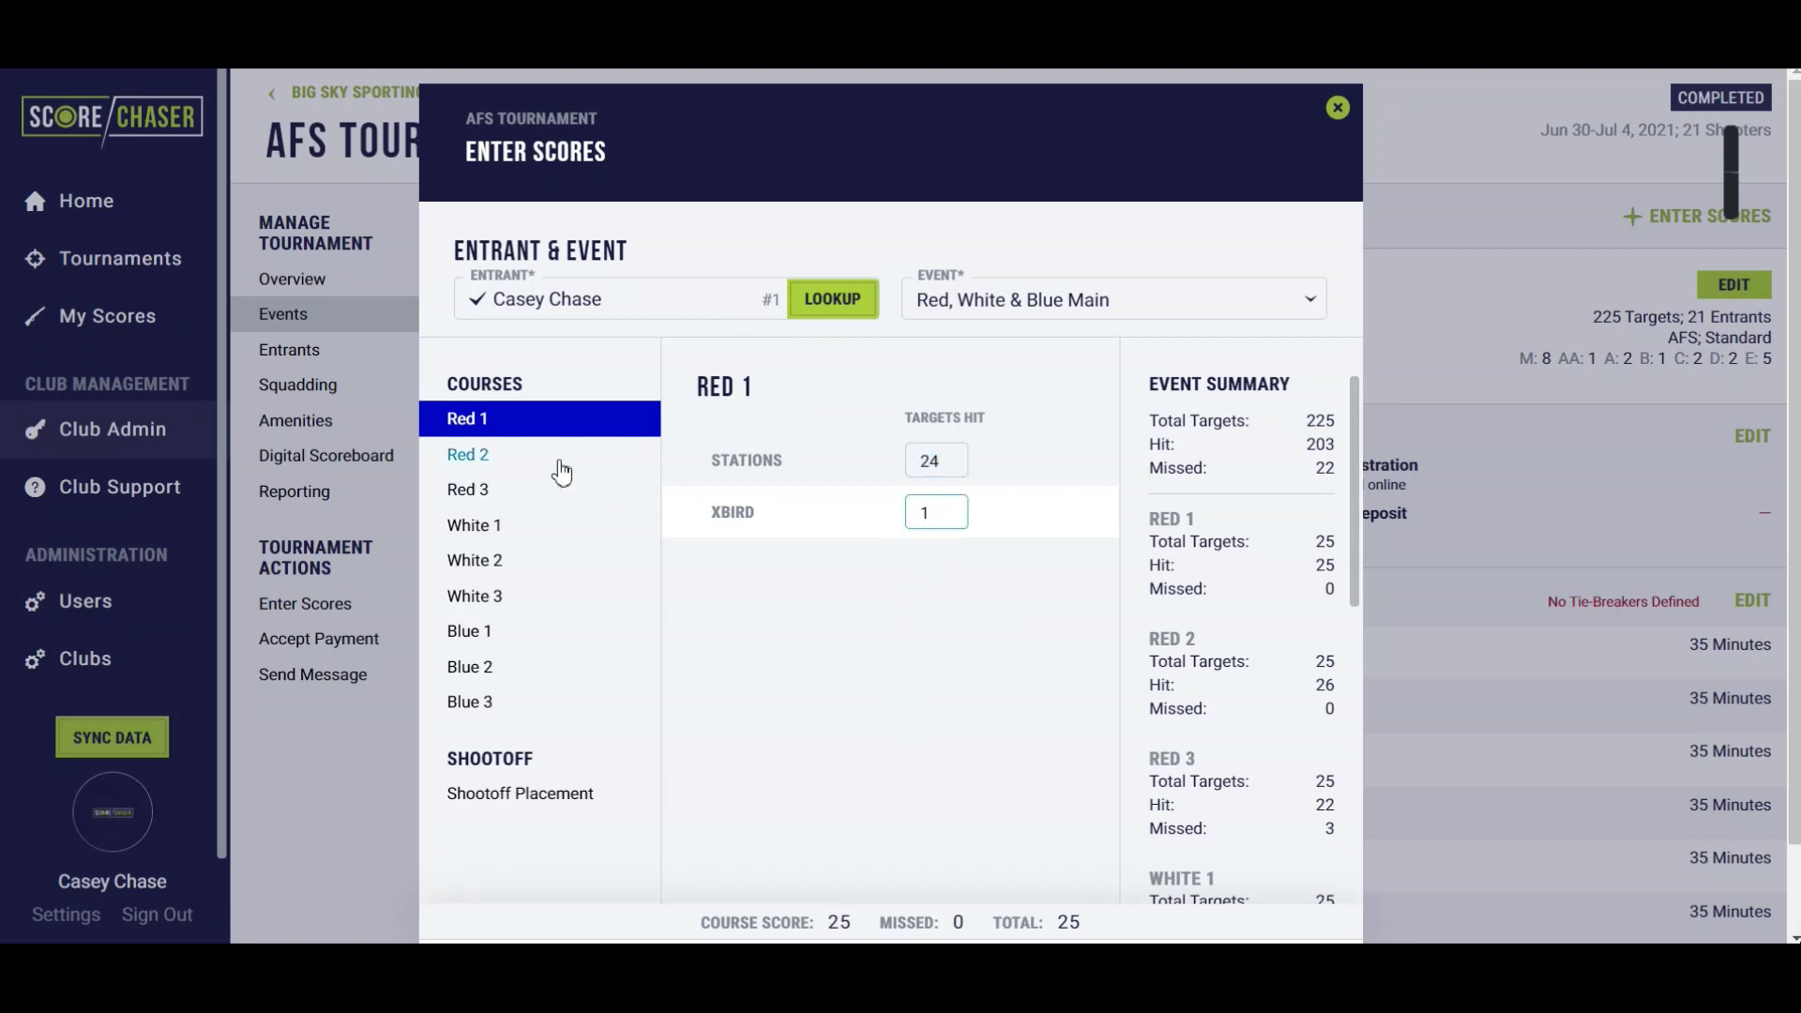
# Inspect the entrant's Red 2 Stations and XBird scores, save the scores unchanged and close score entry
pyautogui.click(557, 461)
pyautogui.doubleClick(945, 455)
pyautogui.doubleClick(953, 512)
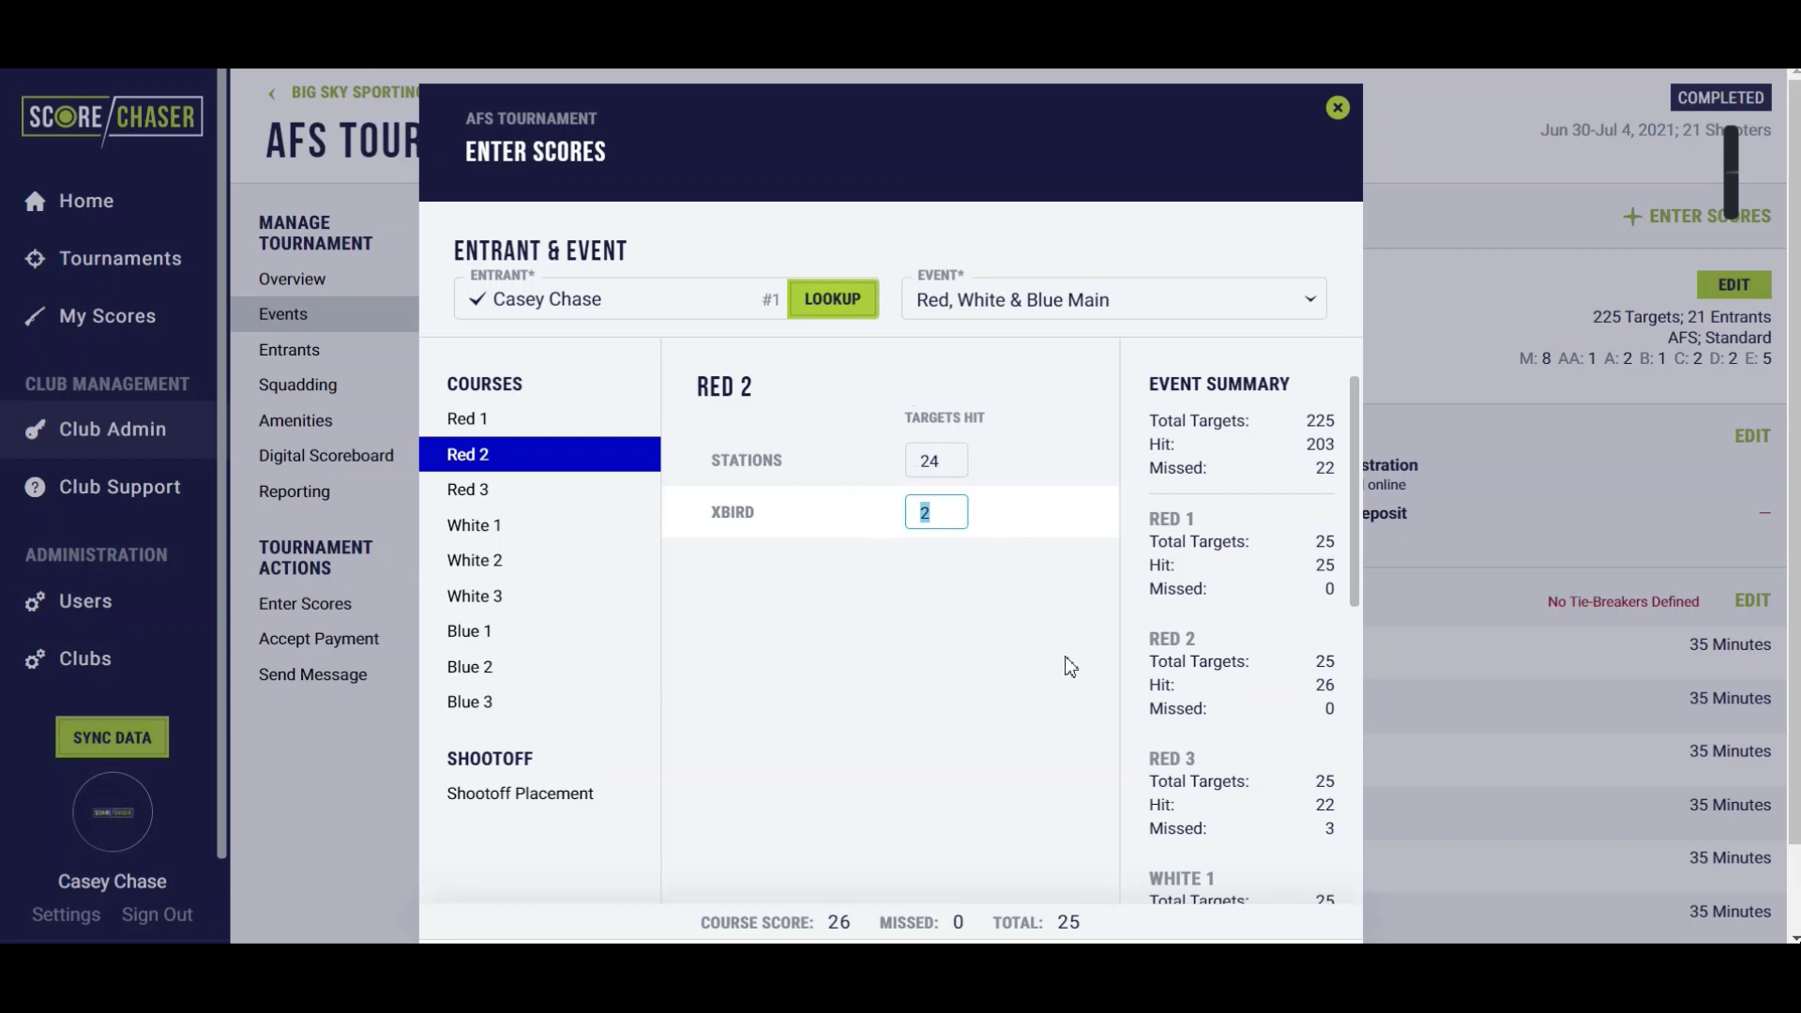
pyautogui.scroll(-2, 1070, 695)
pyautogui.click(1251, 887)
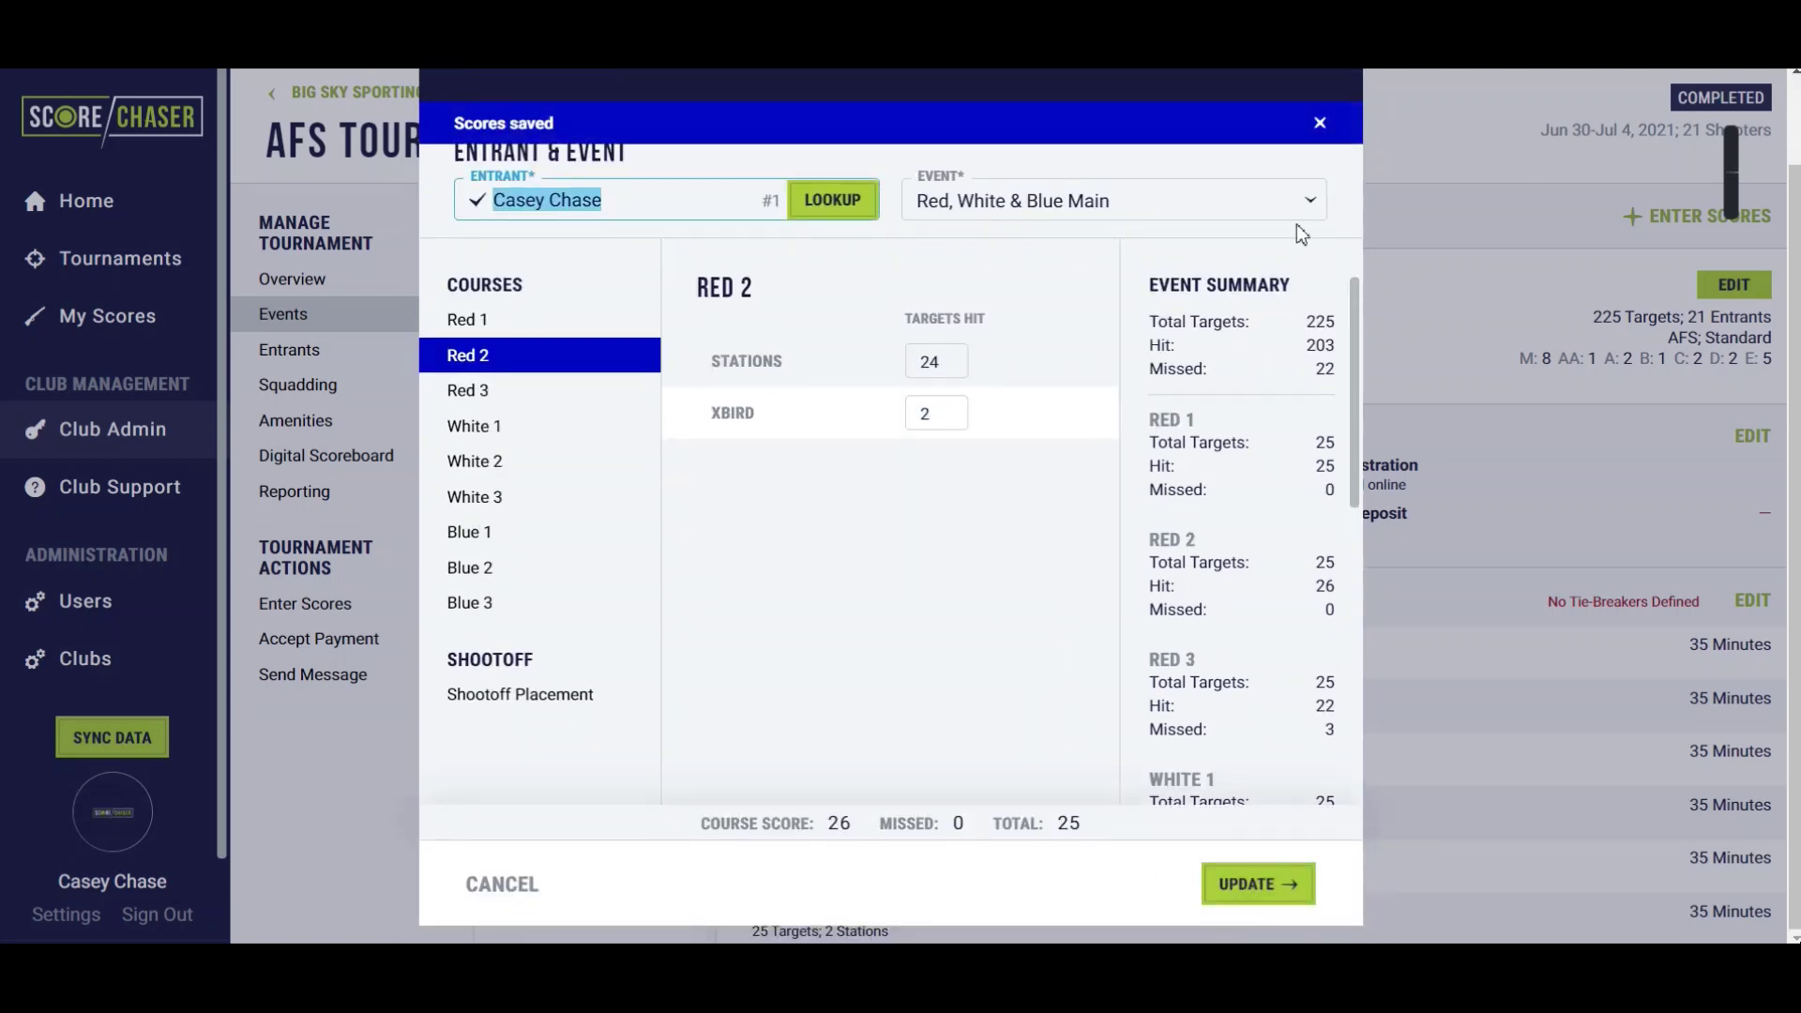
pyautogui.scroll(2, 1301, 234)
pyautogui.click(1338, 109)
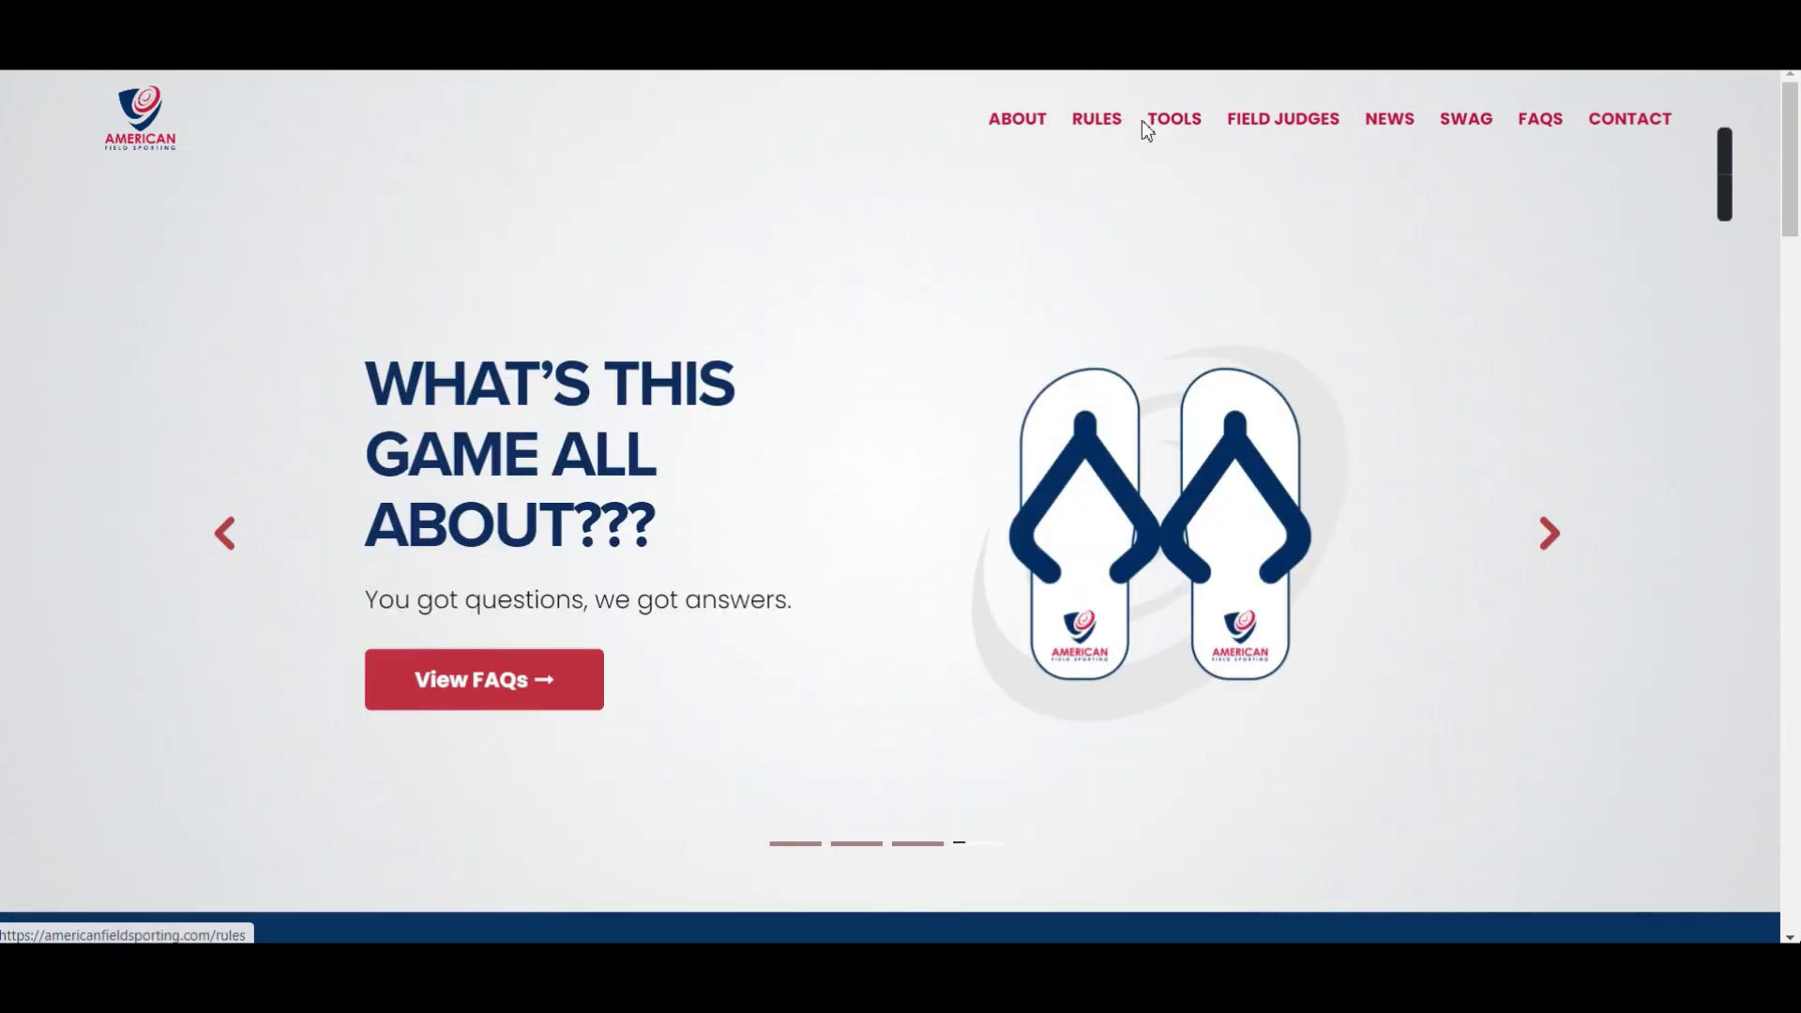
# Look through the downloads on the American Field Sporting website's Tools page, including the Rulebook, Top 12 Rules and Logo Package
pyautogui.click(1168, 126)
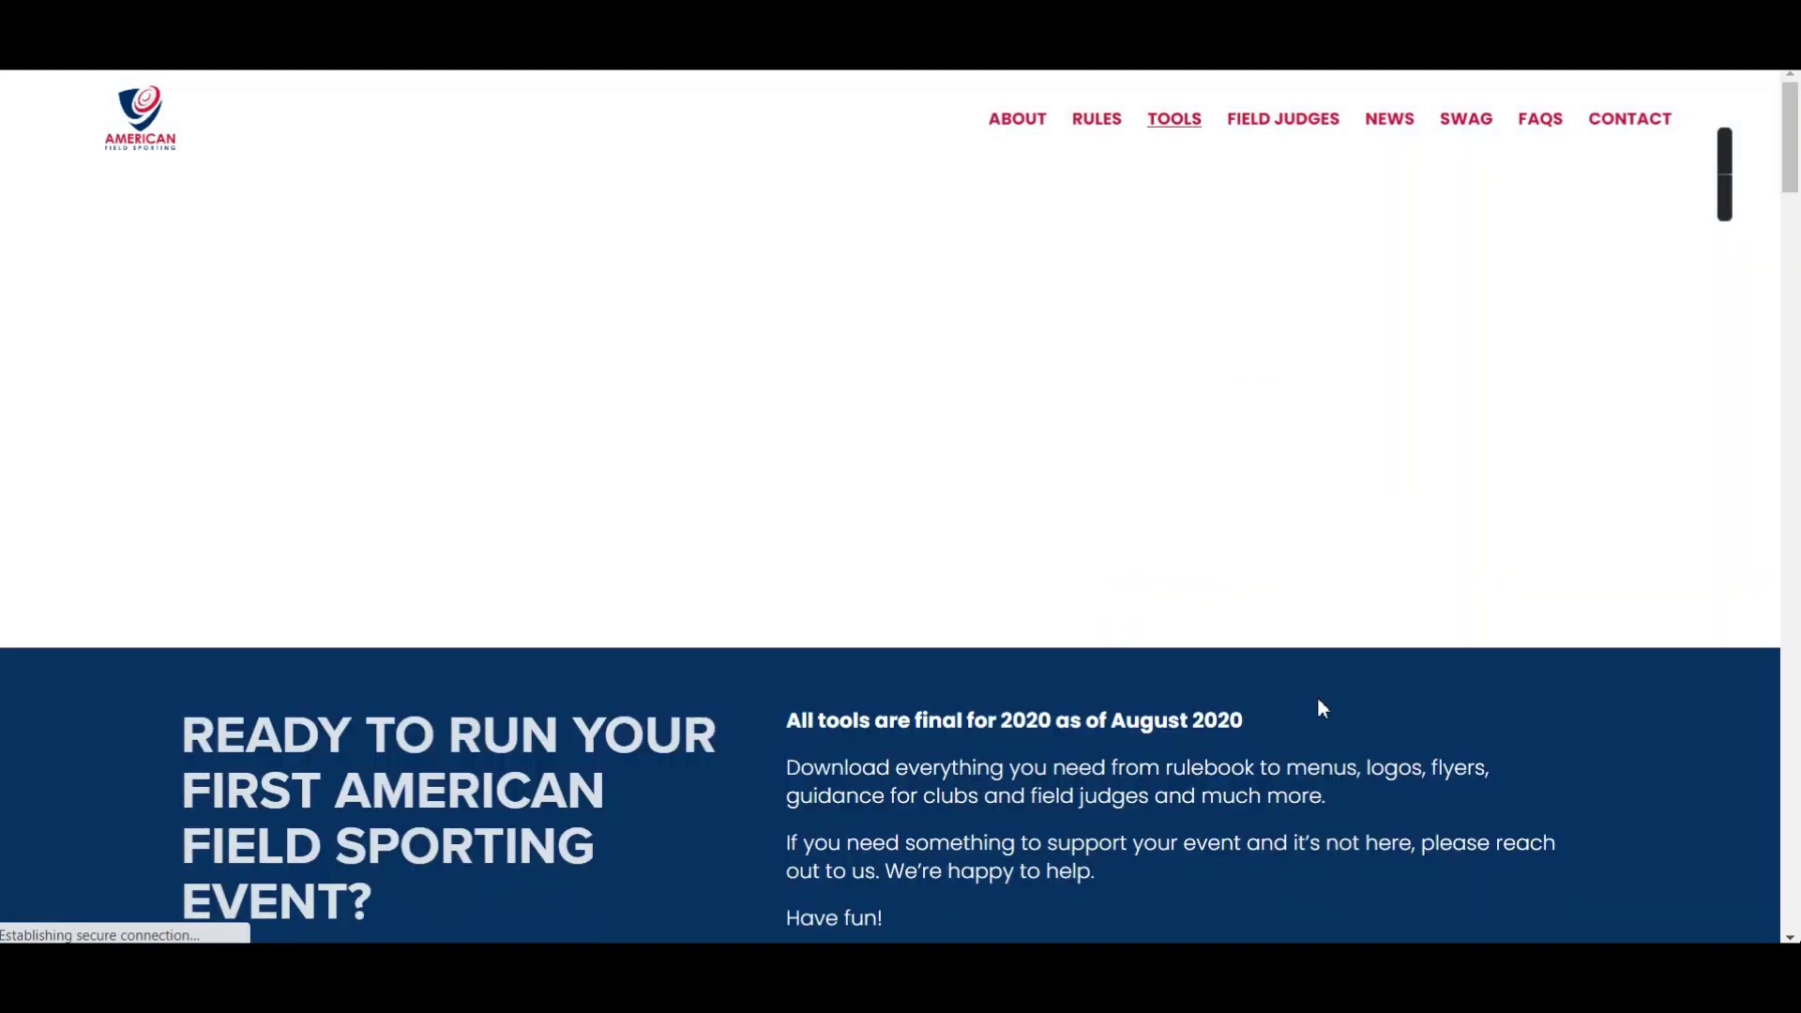
pyautogui.scroll(-10, 1317, 699)
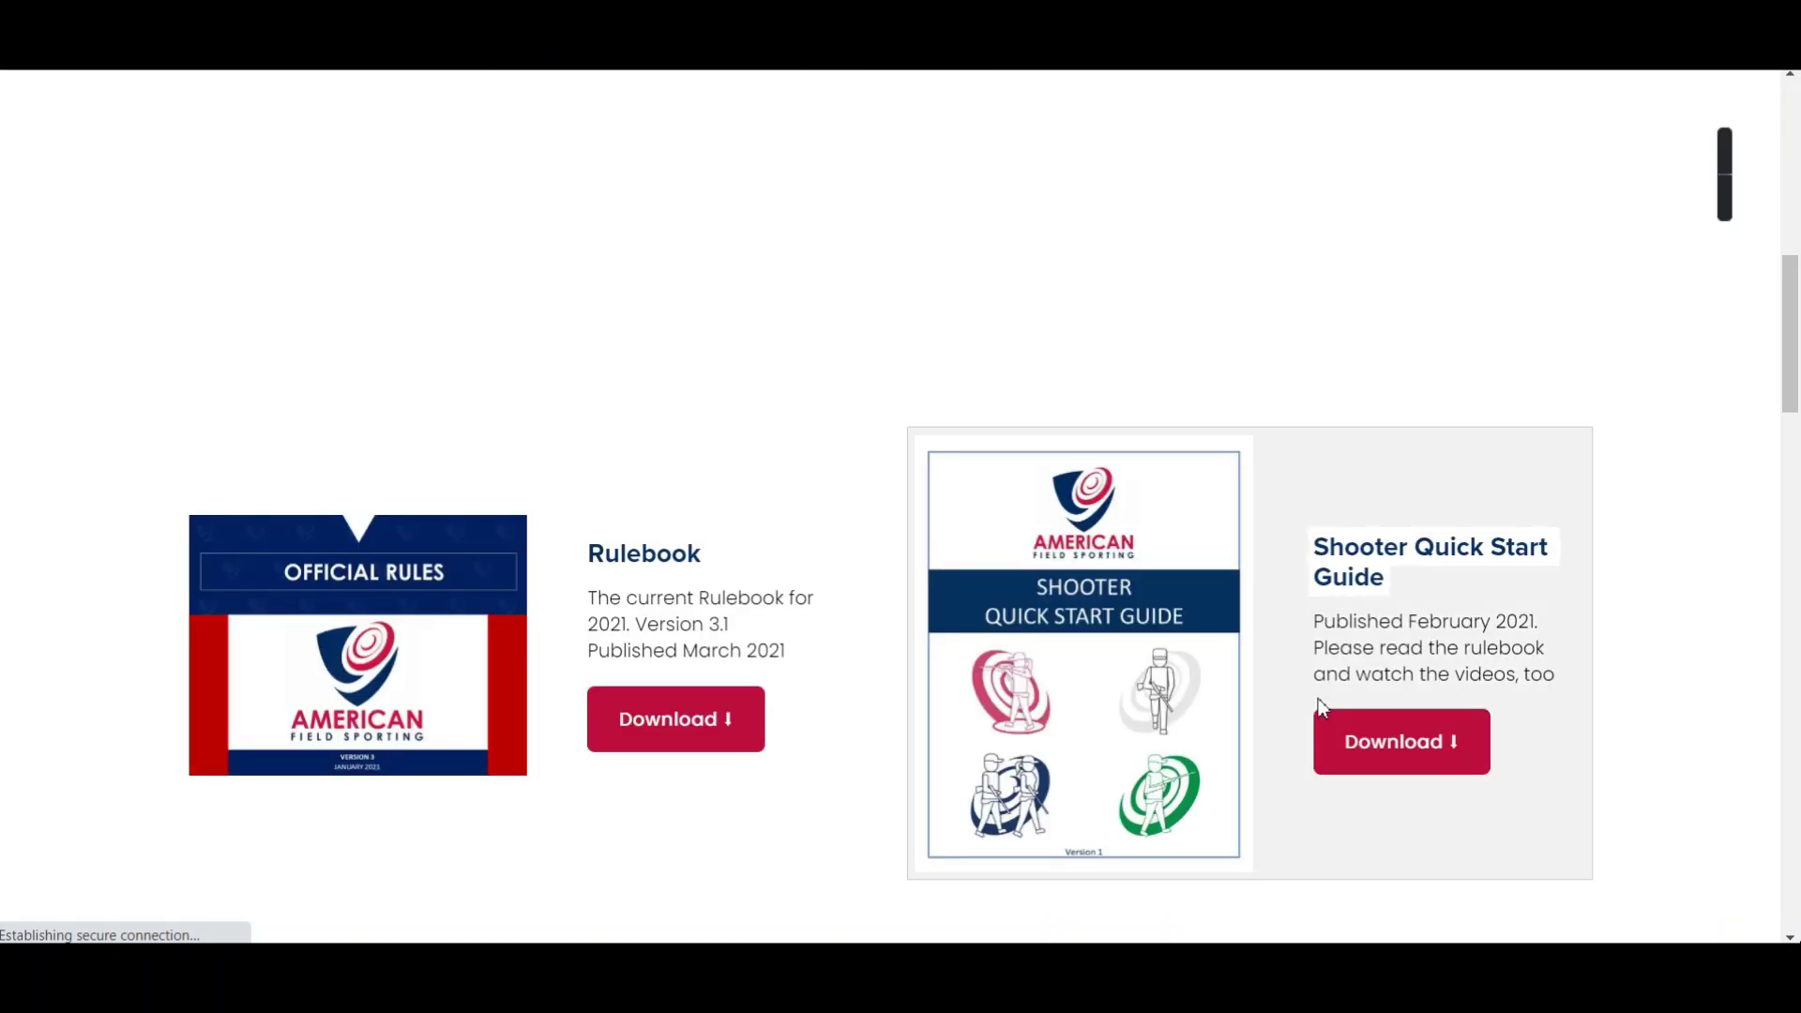
pyautogui.scroll(-2, 1114, 669)
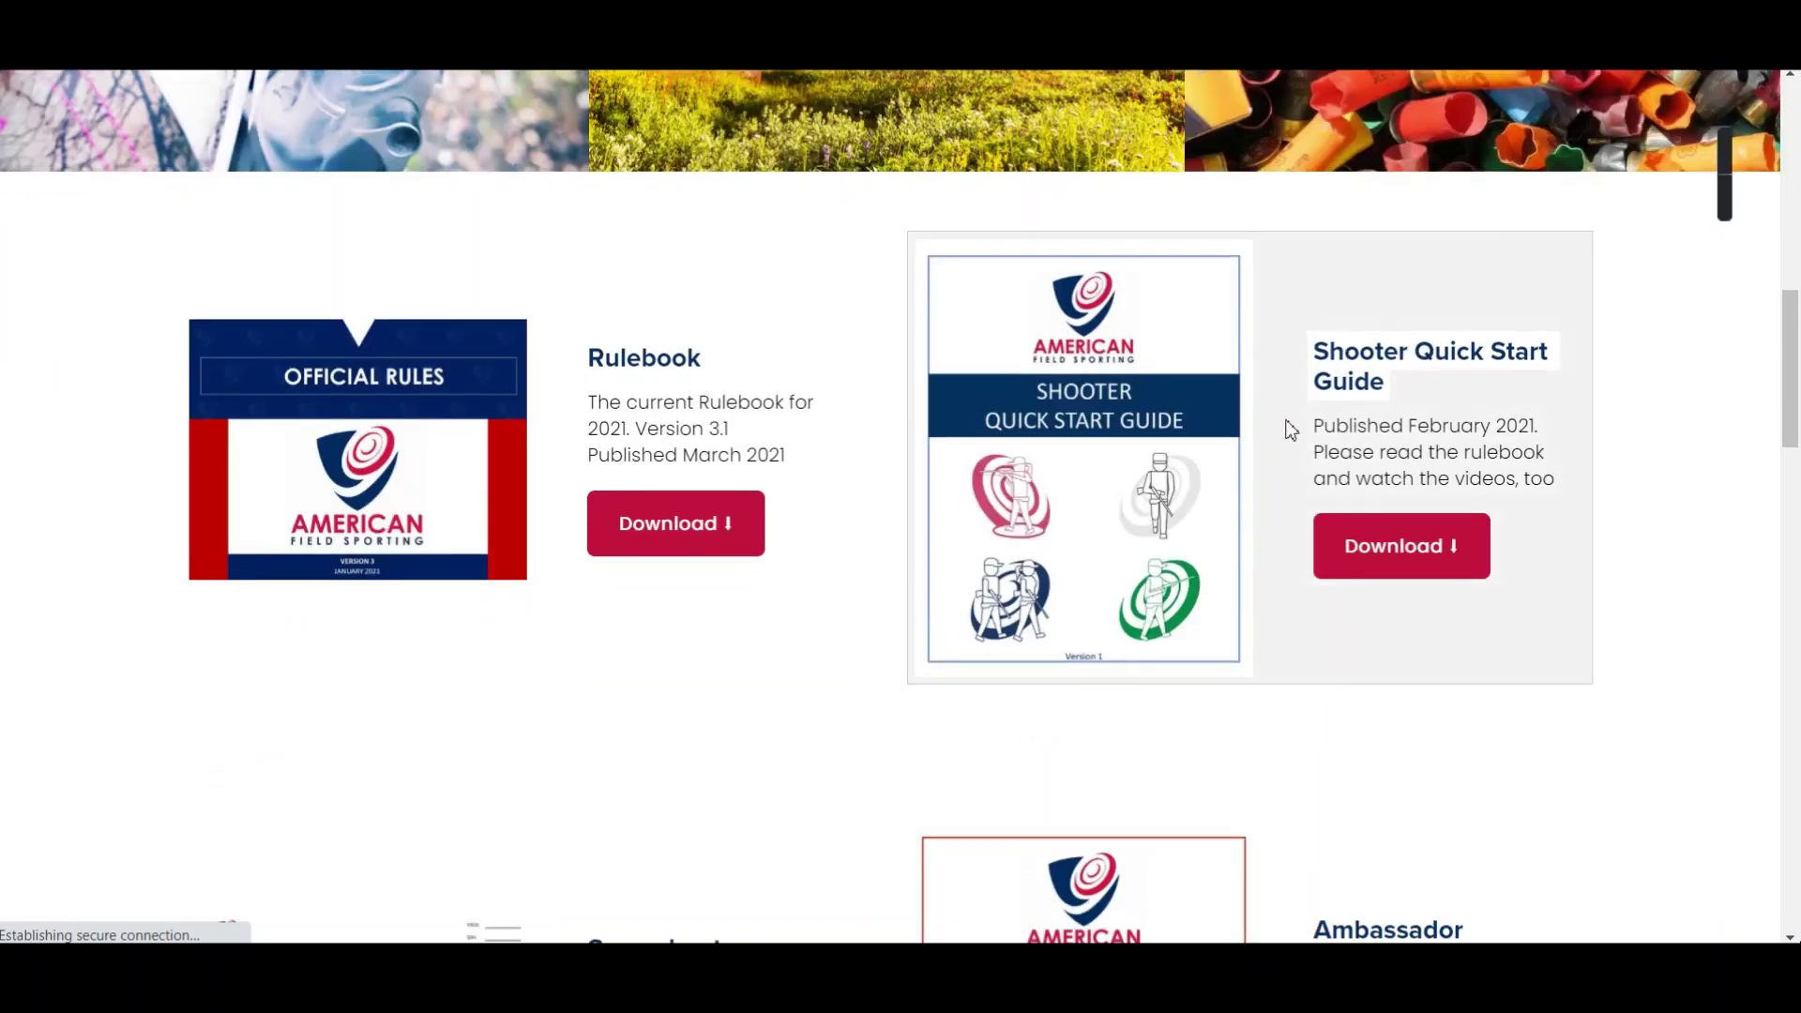
pyautogui.scroll(-8, 1288, 442)
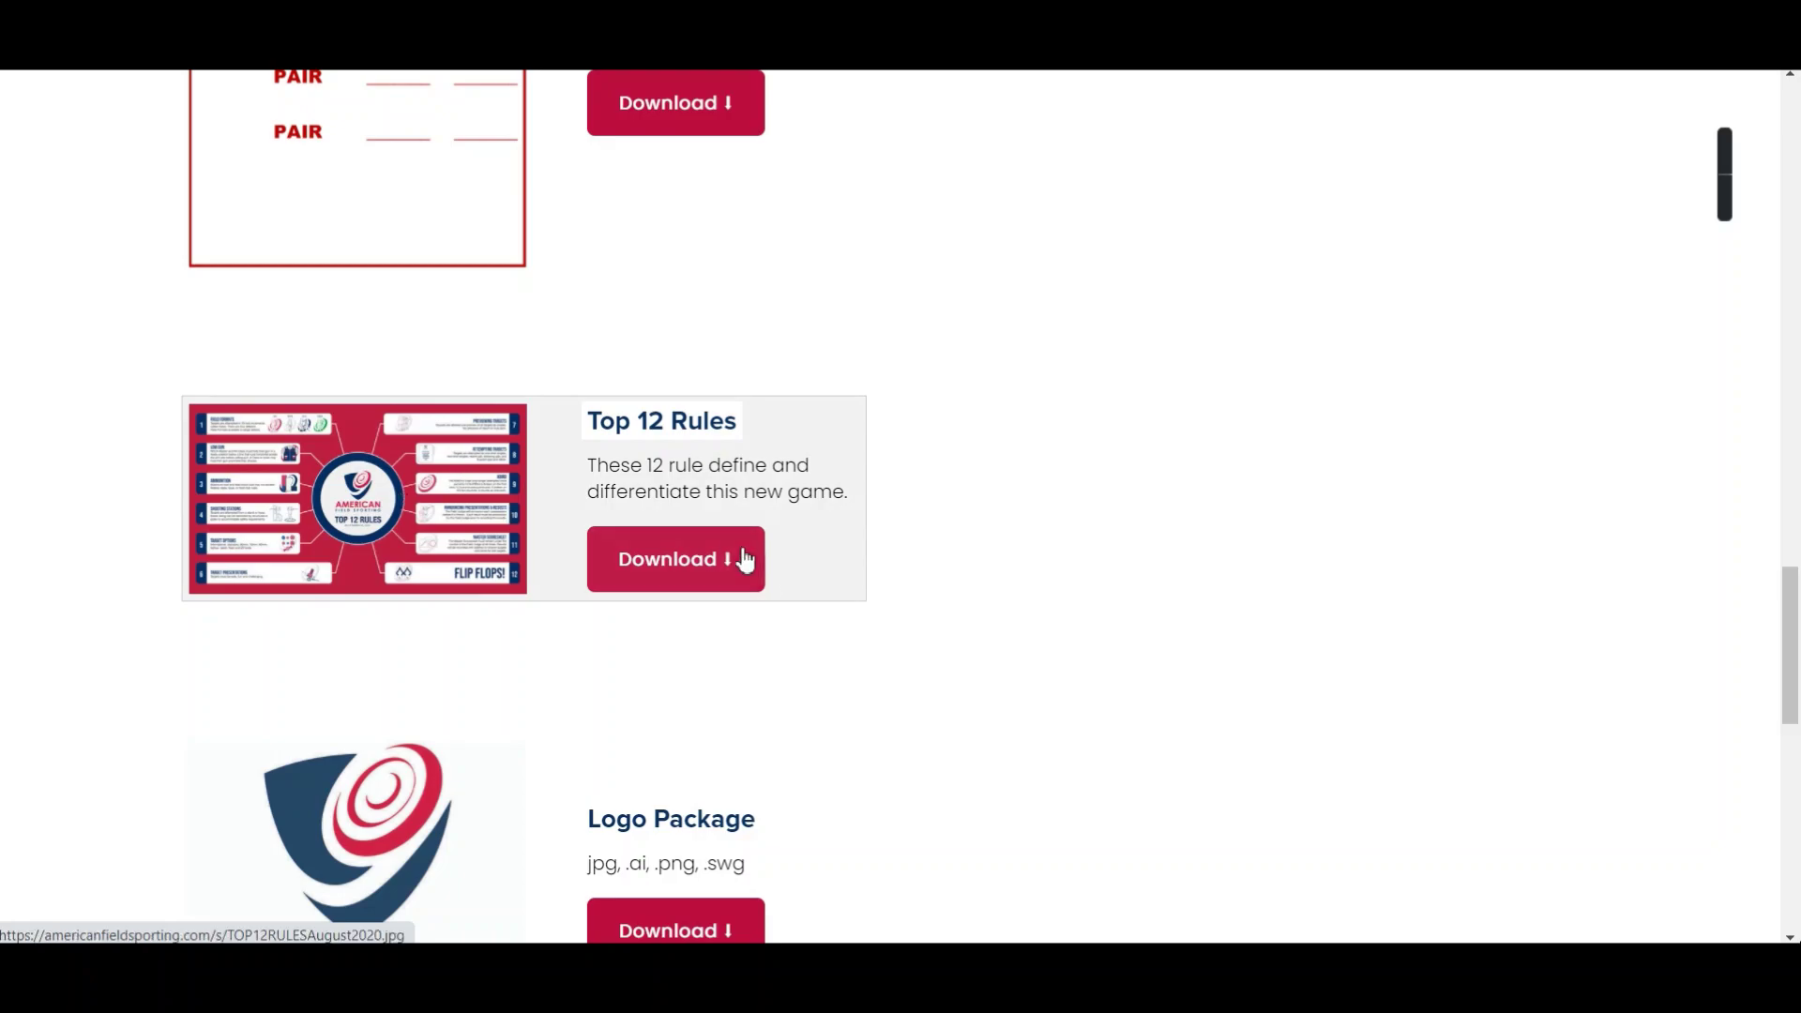
pyautogui.scroll(-2, 1089, 640)
pyautogui.scroll(15, 1089, 640)
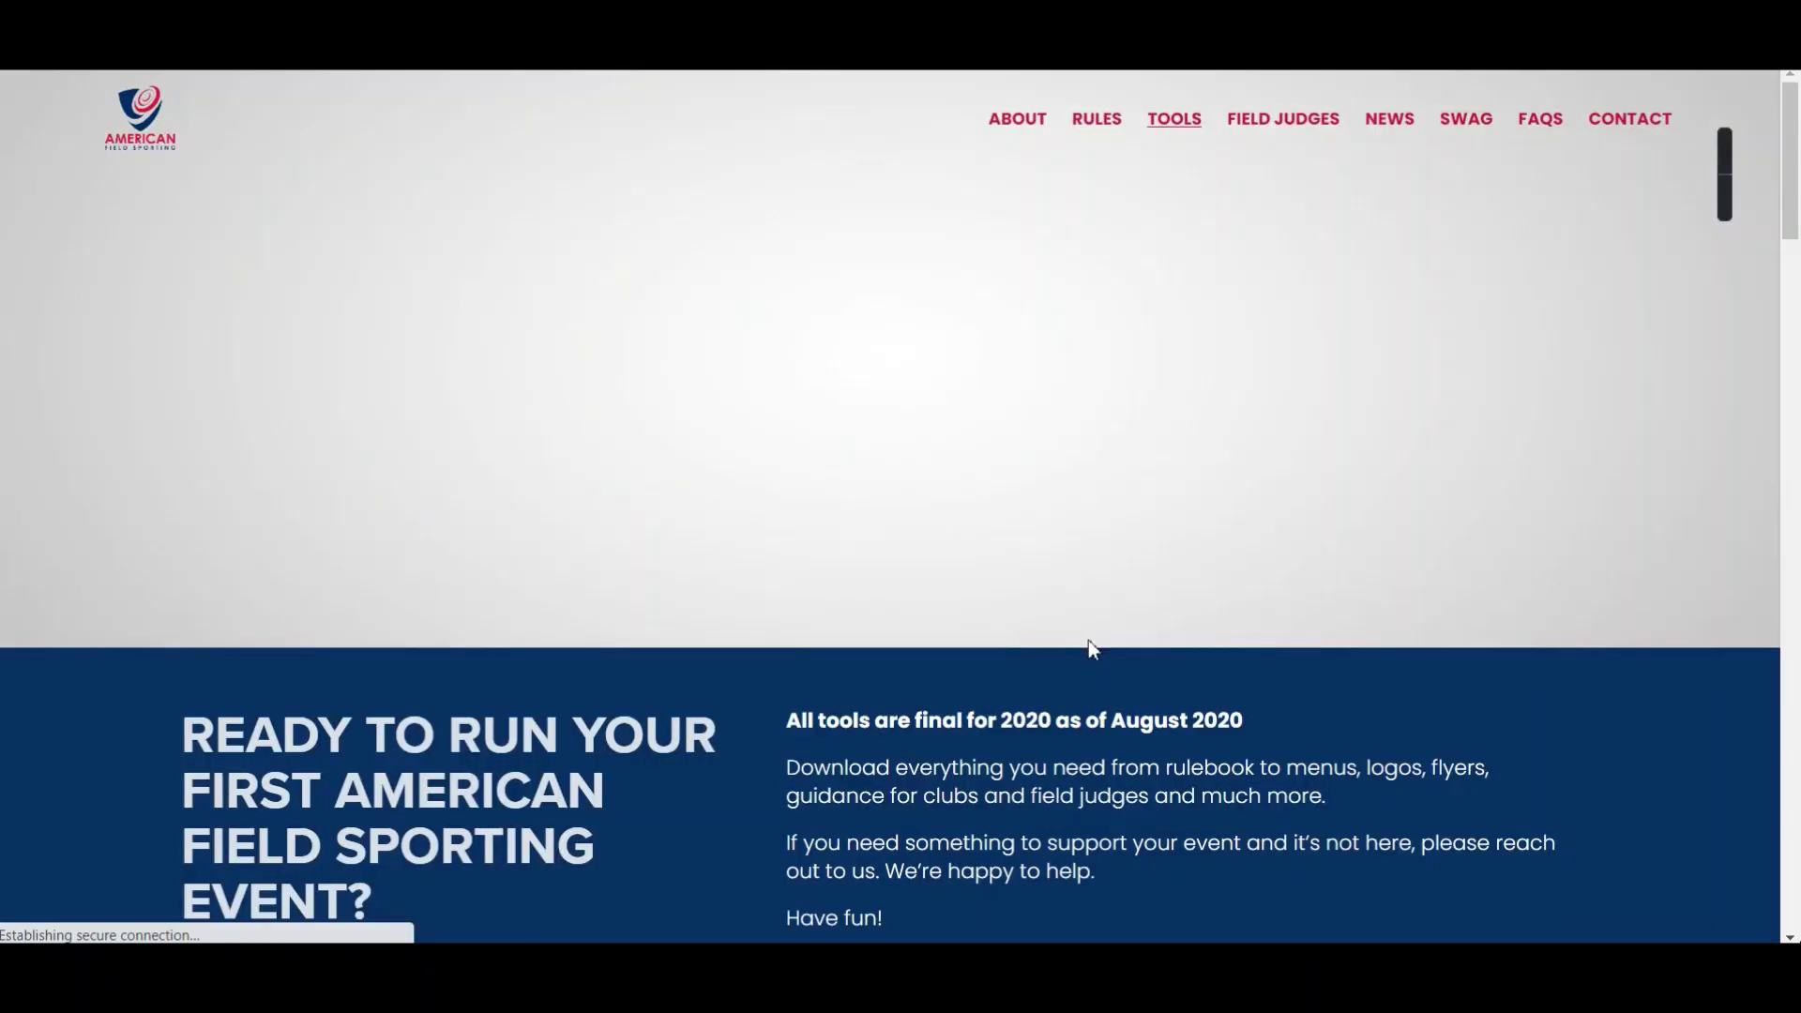